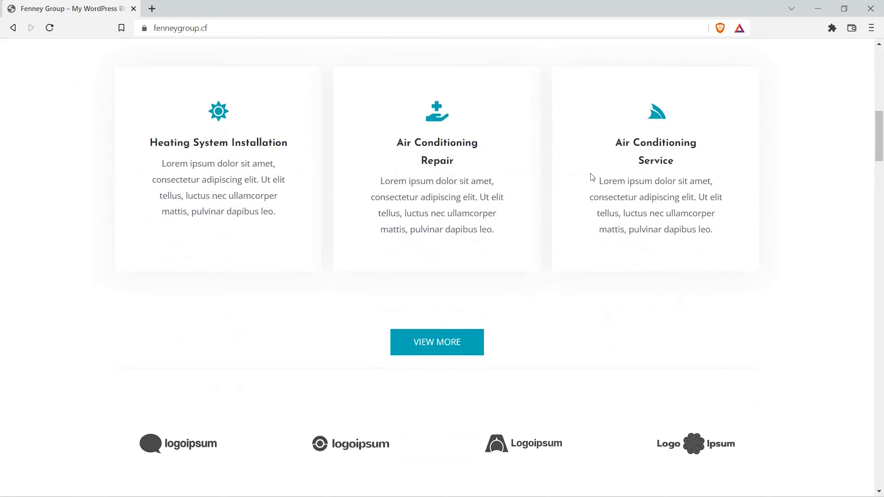
Step: Look through the Fenney Group home page from the service cards to the footer, and return to its header
{"action": "scroll", "coordinate": [591, 177], "scroll_direction": "down", "scroll_amount": 15}
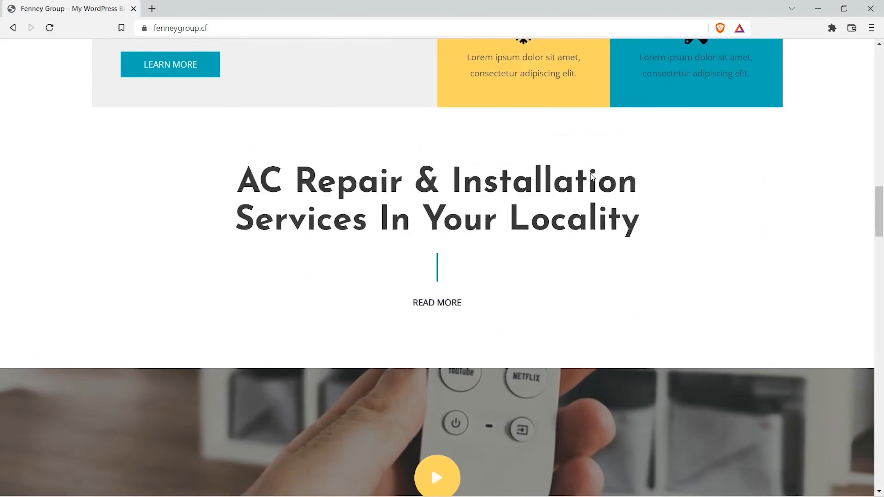
{"action": "scroll", "coordinate": [591, 174], "scroll_direction": "down", "scroll_amount": 15}
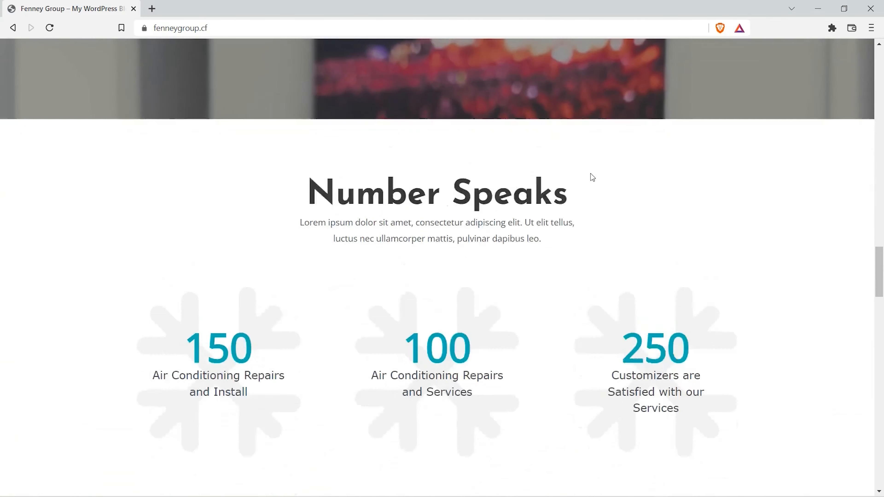
{"action": "scroll", "coordinate": [591, 177], "scroll_direction": "down", "scroll_amount": 15}
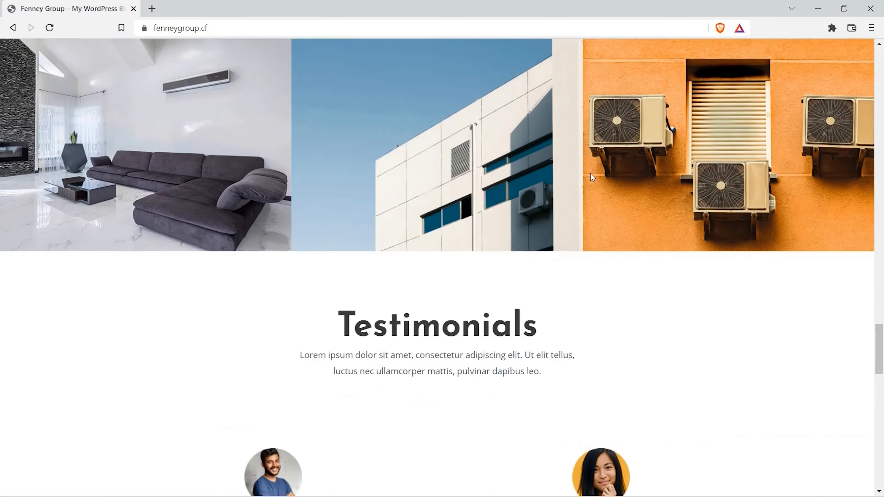
{"action": "scroll", "coordinate": [590, 173], "scroll_direction": "down", "scroll_amount": 15}
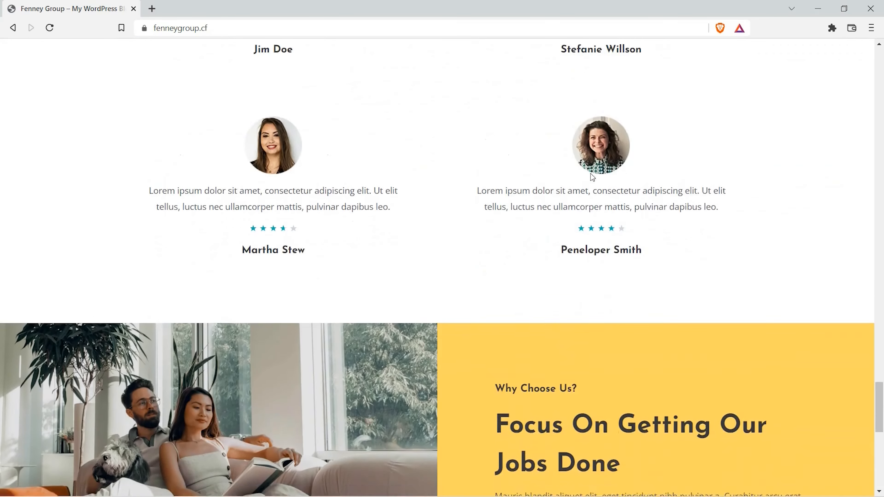
{"action": "scroll", "coordinate": [591, 173], "scroll_direction": "up", "scroll_amount": 1}
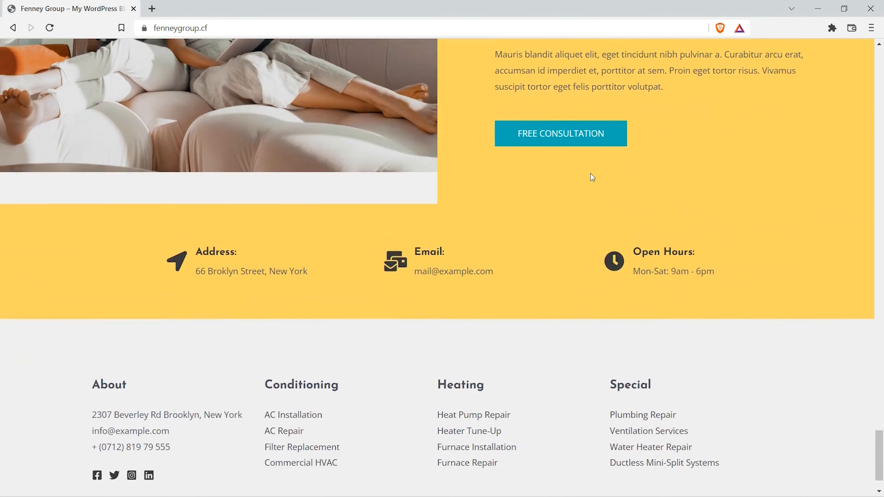
{"action": "left_click_drag", "start_coordinate": [880, 449], "coordinate": [844, 57]}
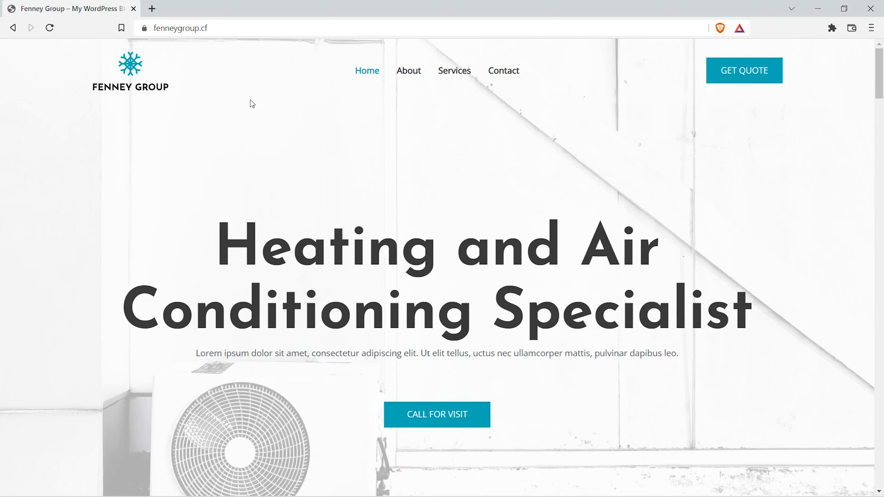
{"action": "left_click", "coordinate": [145, 28]}
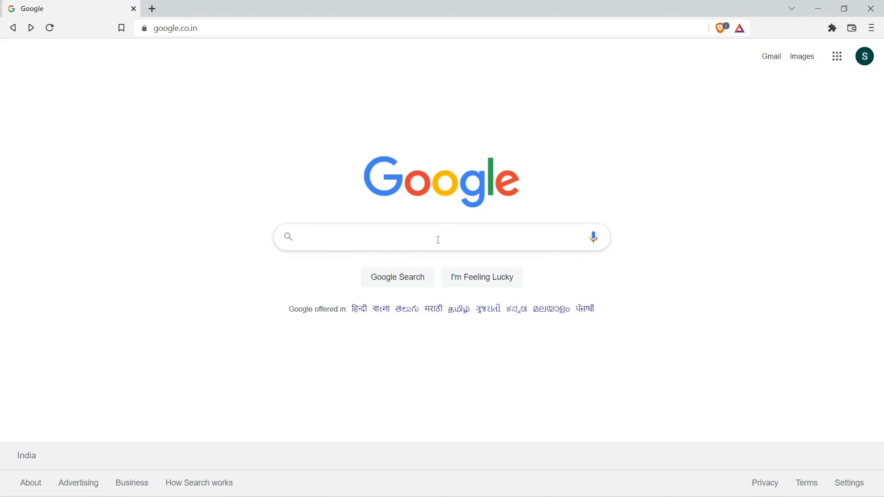
Step: Search Google for "dot cf" and open the Dot CF - Central African Republic site
{"action": "left_click", "coordinate": [438, 239]}
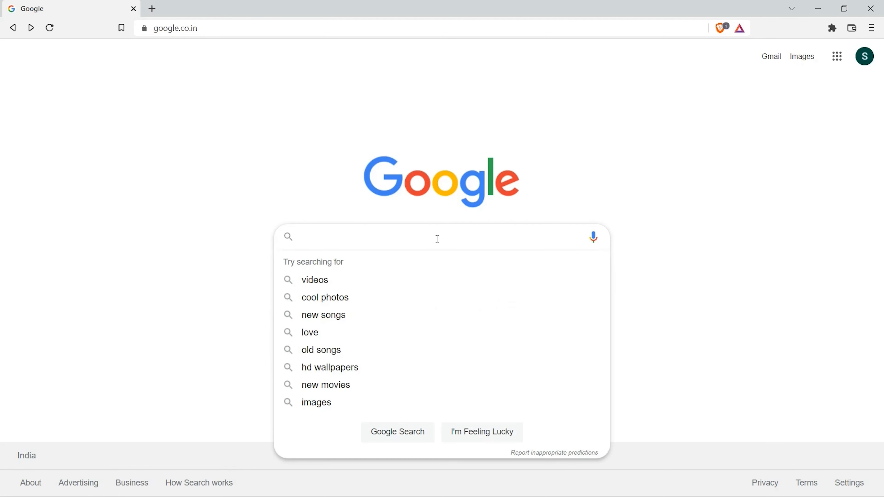
{"action": "type", "text": "dot cf"}
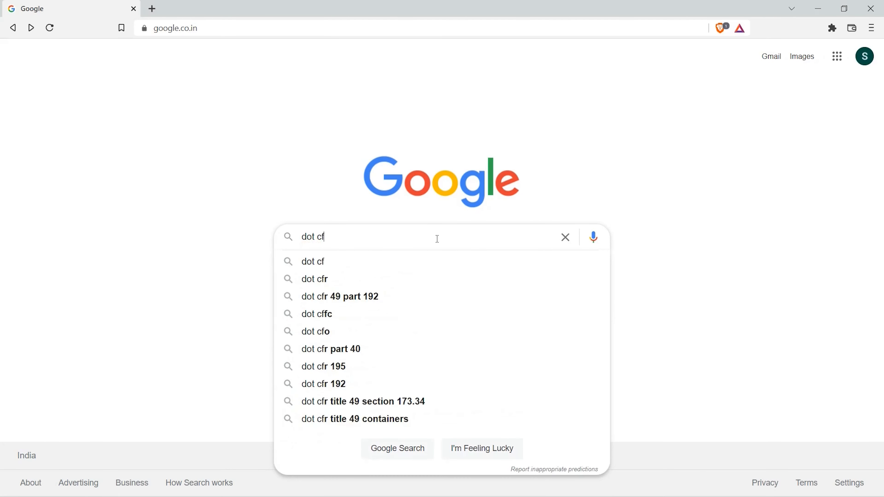
{"action": "key", "text": "Return"}
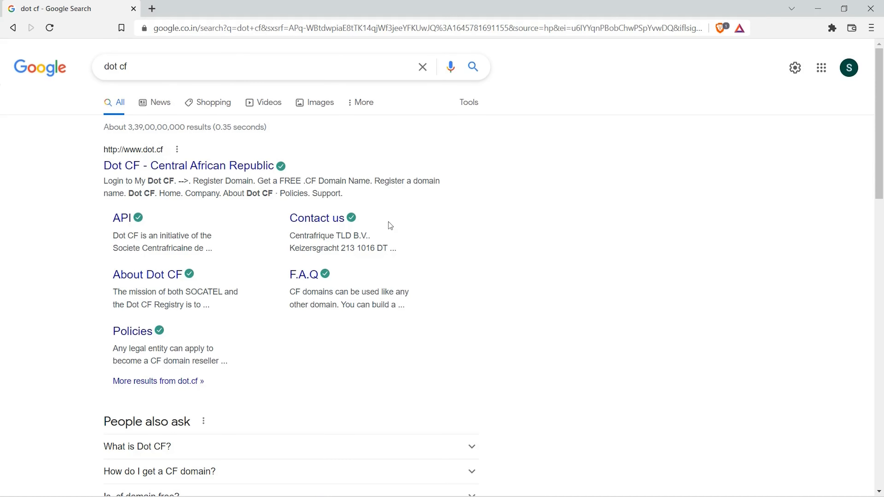
{"action": "left_click", "coordinate": [204, 165]}
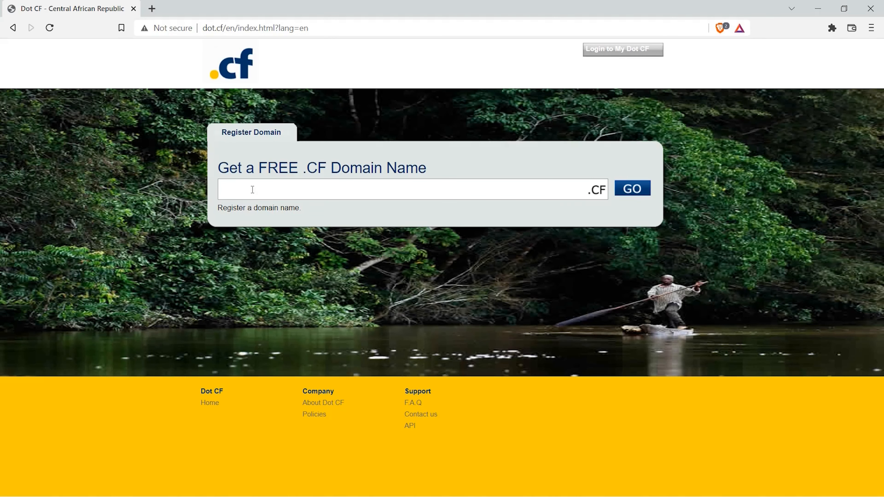
Step: Look up the free .CF domain name "fenneygroup" and proceed to checkout with fenneygroup.cf
{"action": "type", "text": "fenneygroup"}
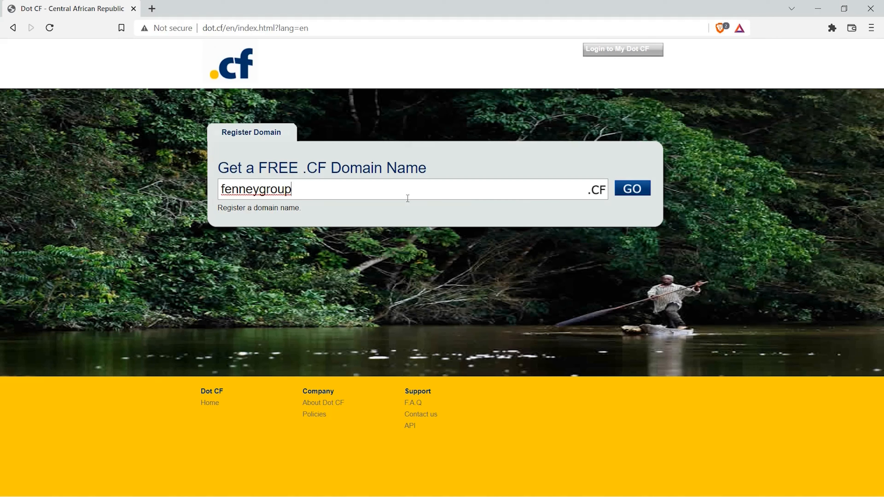
{"action": "left_click", "coordinate": [629, 194]}
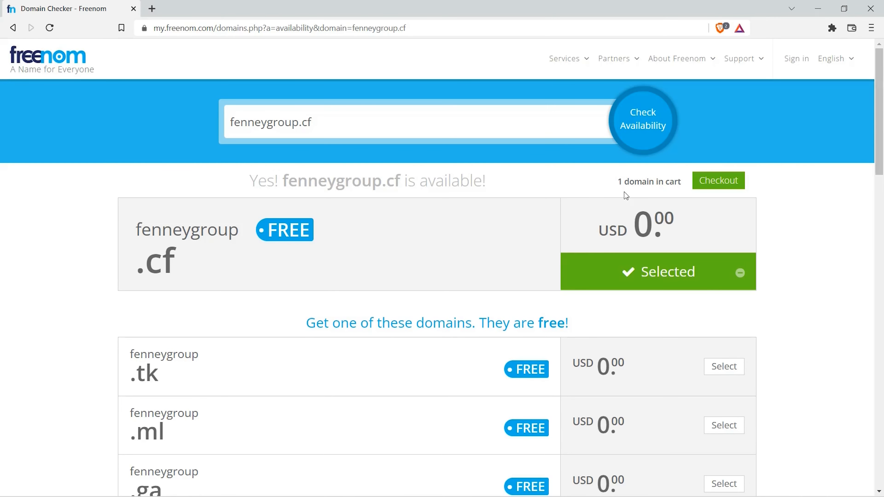
{"action": "left_click", "coordinate": [719, 185]}
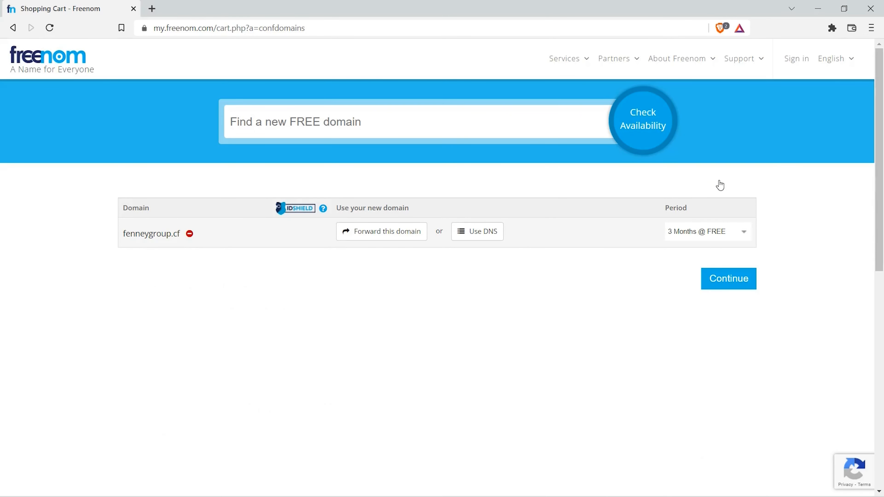
Step: Set the fenneygroup.cf registration period to 12 Months @ FREE and submit the email address for verification at checkout
{"action": "left_click", "coordinate": [716, 238]}
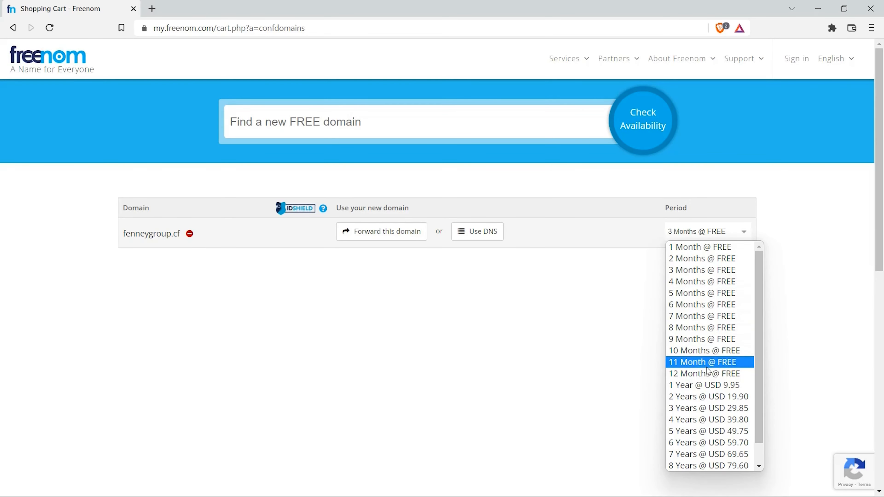
{"action": "left_click", "coordinate": [708, 375]}
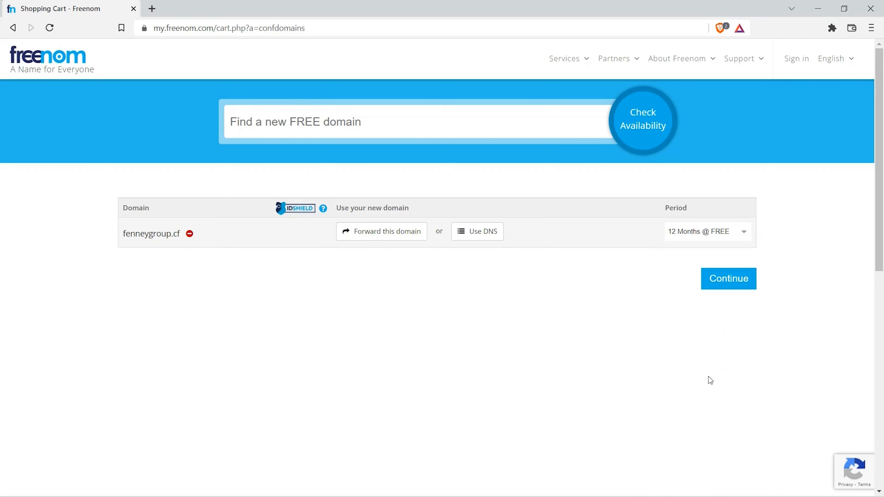
{"action": "left_click", "coordinate": [729, 282]}
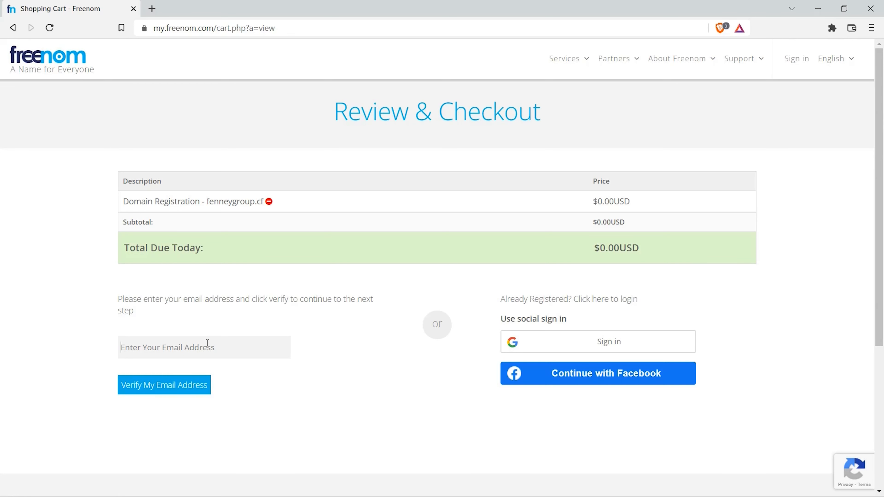
{"action": "key", "text": "ctrl+v"}
{"action": "left_click", "coordinate": [165, 385]}
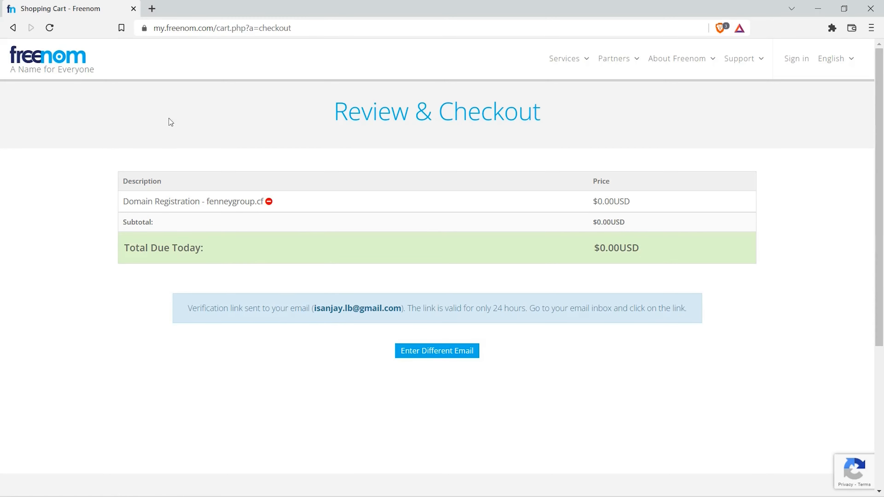
Step: Open Gmail in a new browser tab and follow the confirmation link in the Freenom Email Verification message
{"action": "left_click", "coordinate": [152, 8]}
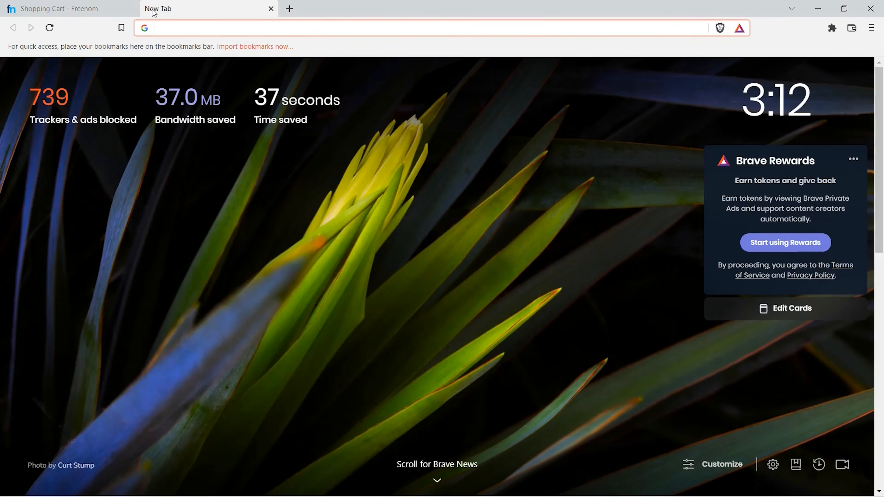
{"action": "type", "text": "gmail"}
{"action": "key", "text": "Return"}
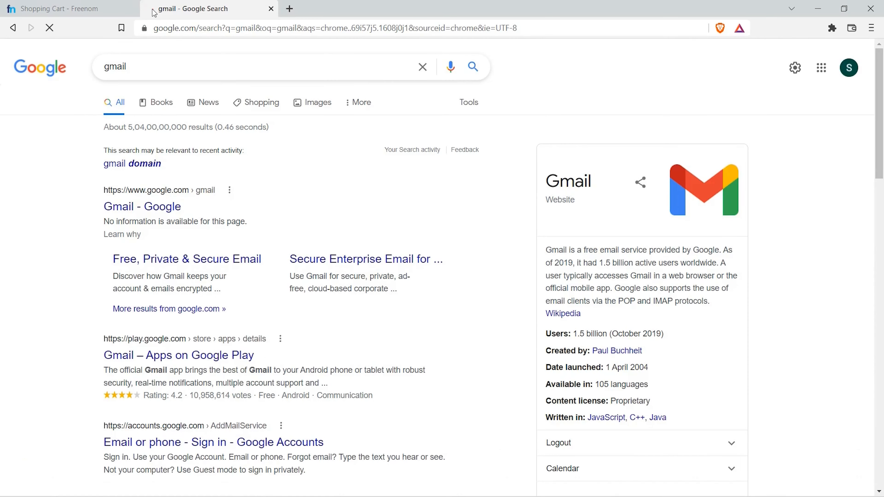
{"action": "left_click", "coordinate": [838, 73]}
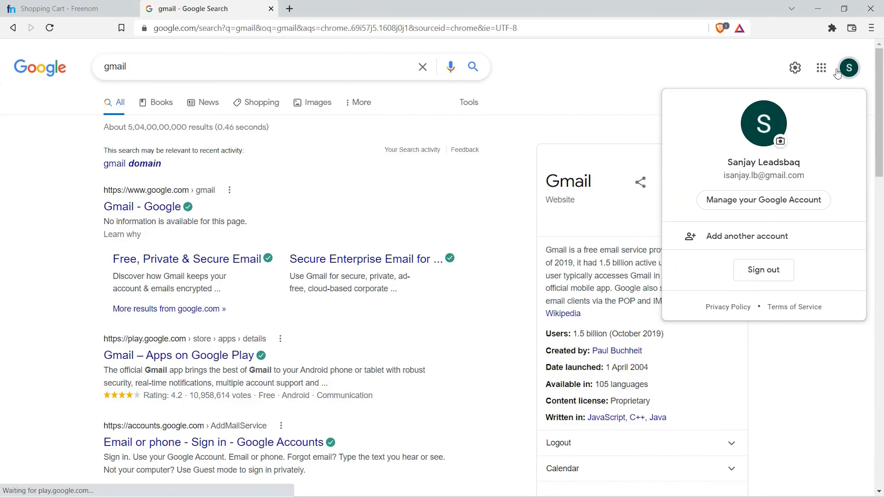
{"action": "left_click", "coordinate": [822, 68]}
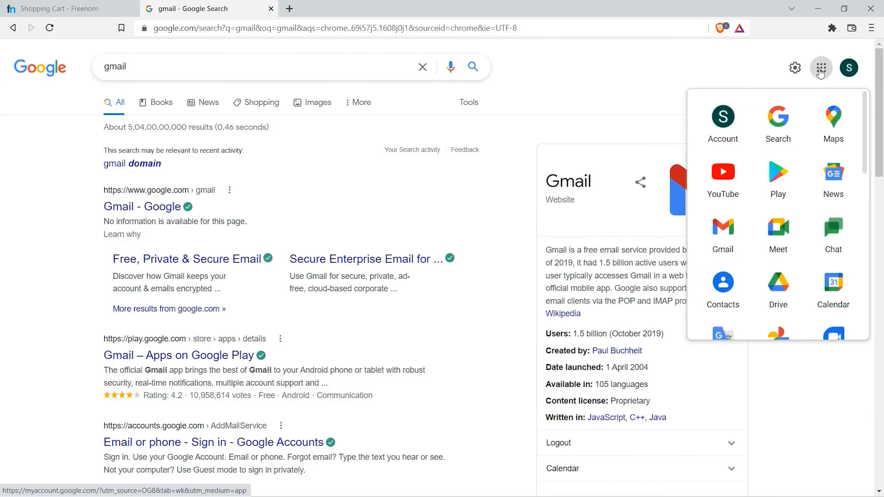
{"action": "left_click", "coordinate": [722, 234]}
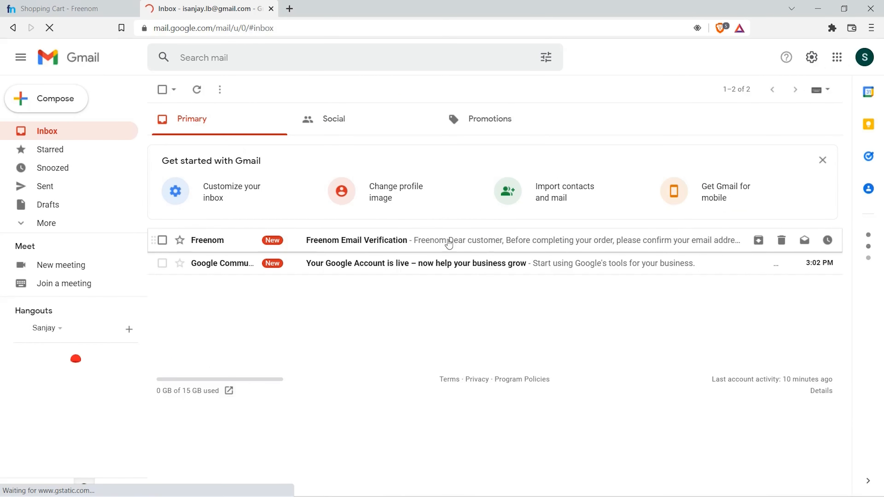
{"action": "left_click", "coordinate": [358, 245]}
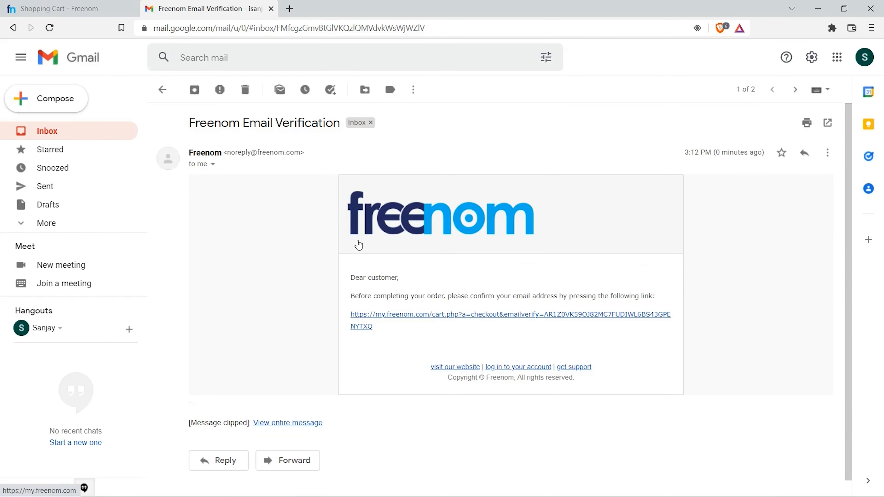
{"action": "left_click", "coordinate": [414, 315]}
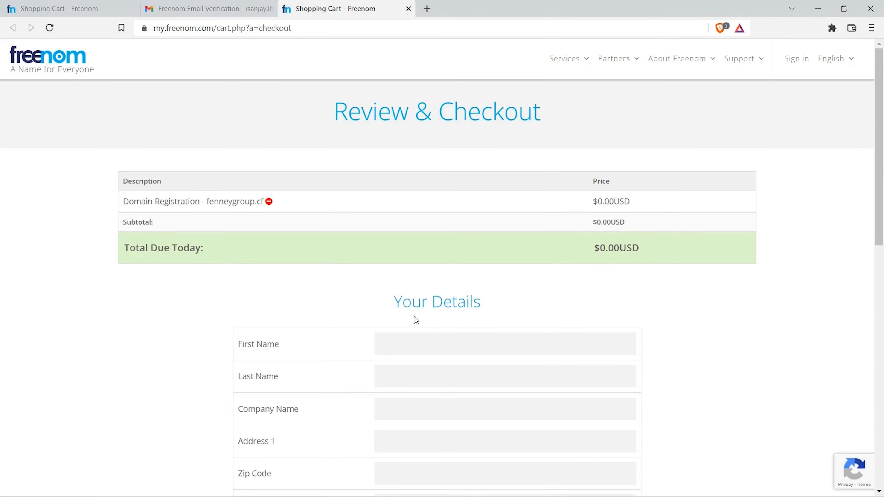
Step: Complete the fenneygroup.cf order with the Terms & Conditions accepted, and open the My Domains page
{"action": "scroll", "coordinate": [415, 316], "scroll_direction": "down", "scroll_amount": 5}
{"action": "scroll", "coordinate": [414, 317], "scroll_direction": "down", "scroll_amount": 1}
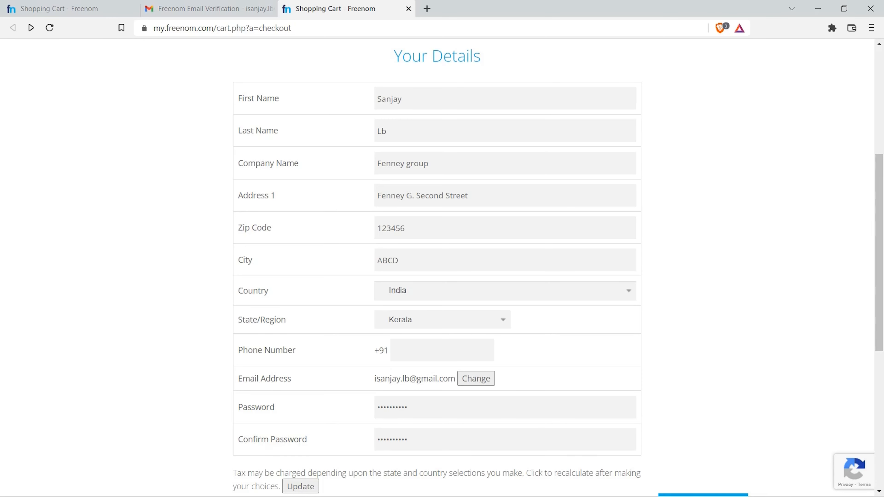
{"action": "scroll", "coordinate": [768, 272], "scroll_direction": "down", "scroll_amount": 3}
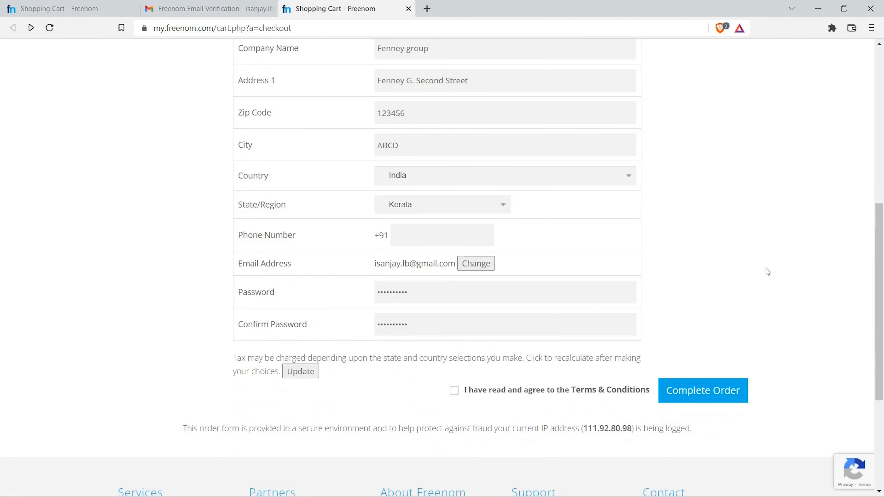
{"action": "left_click", "coordinate": [455, 390]}
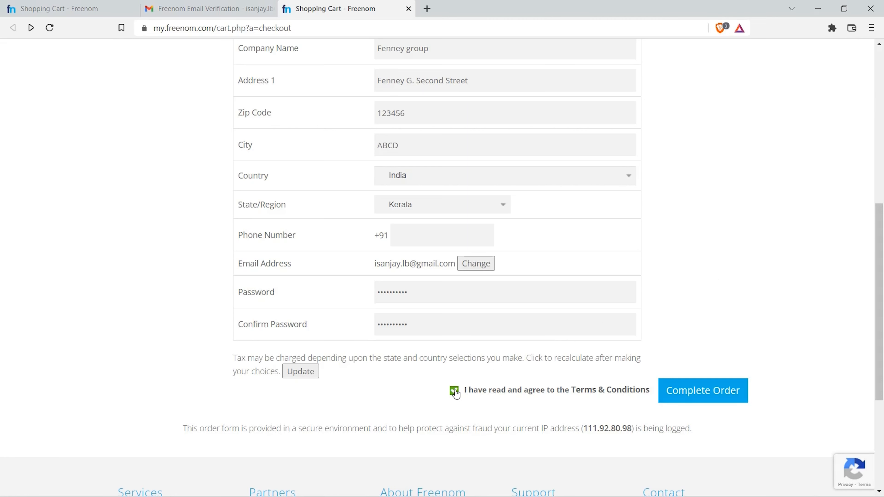
{"action": "left_click", "coordinate": [706, 397]}
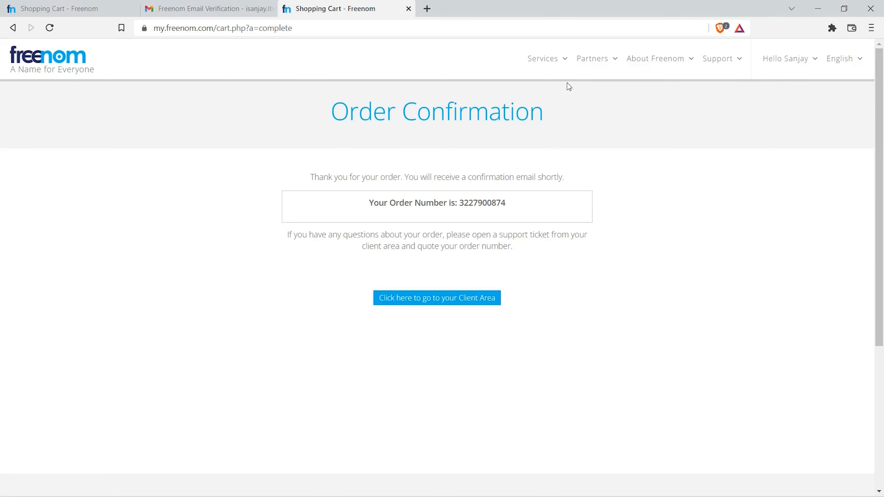
{"action": "left_click", "coordinate": [564, 68]}
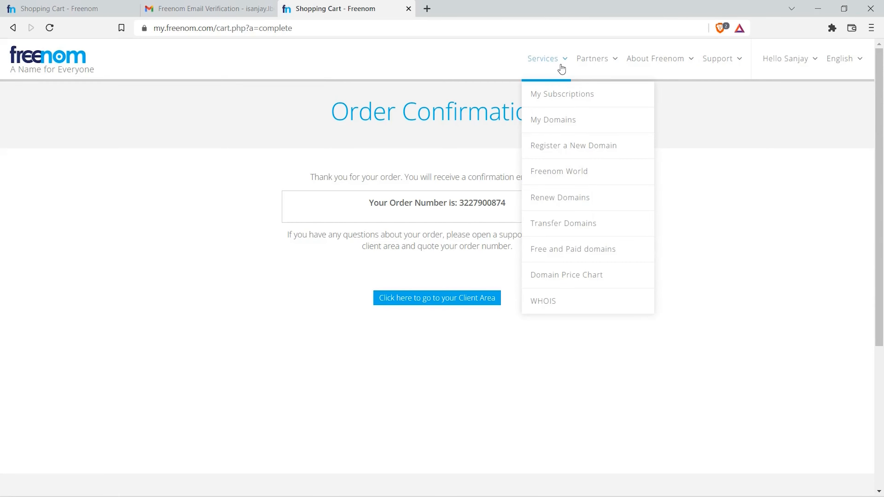
{"action": "left_click", "coordinate": [551, 121]}
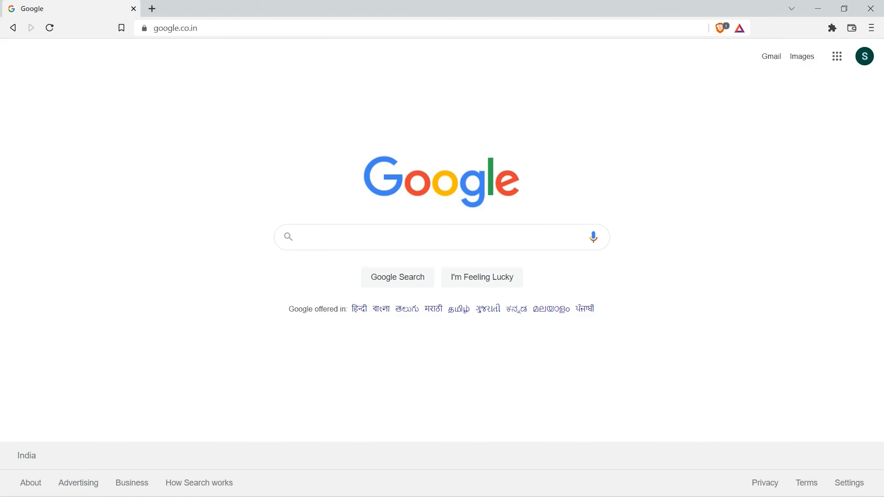
Step: Search Google for "infinity free host" and open the InfinityFree web hosting site, agreeing to its privacy notice
{"action": "left_click", "coordinate": [377, 236]}
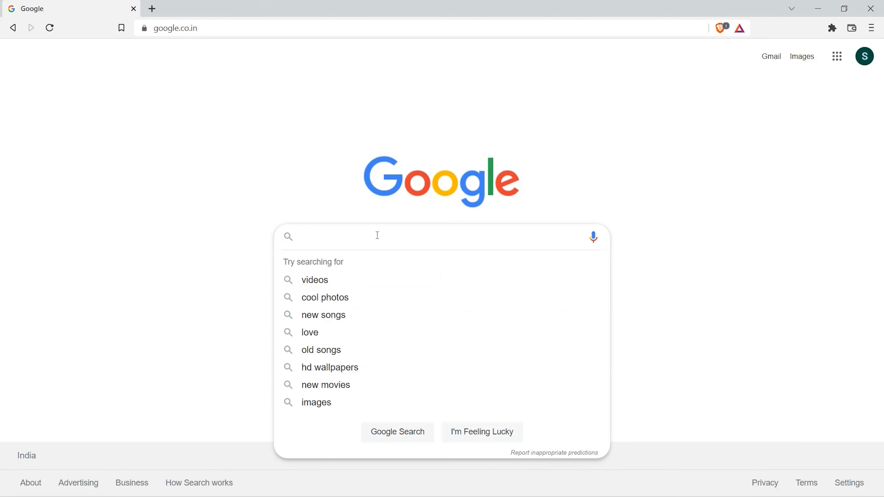
{"action": "type", "text": "infin"}
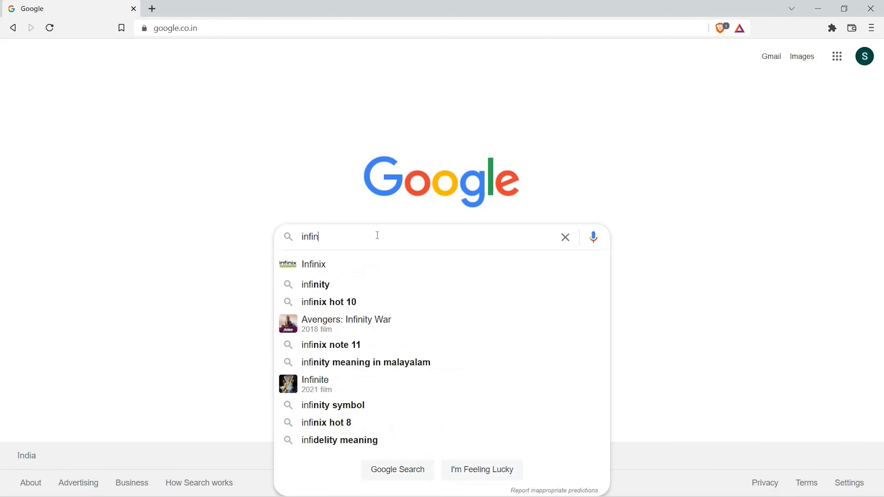
{"action": "type", "text": "ity free host"}
{"action": "key", "text": "Return"}
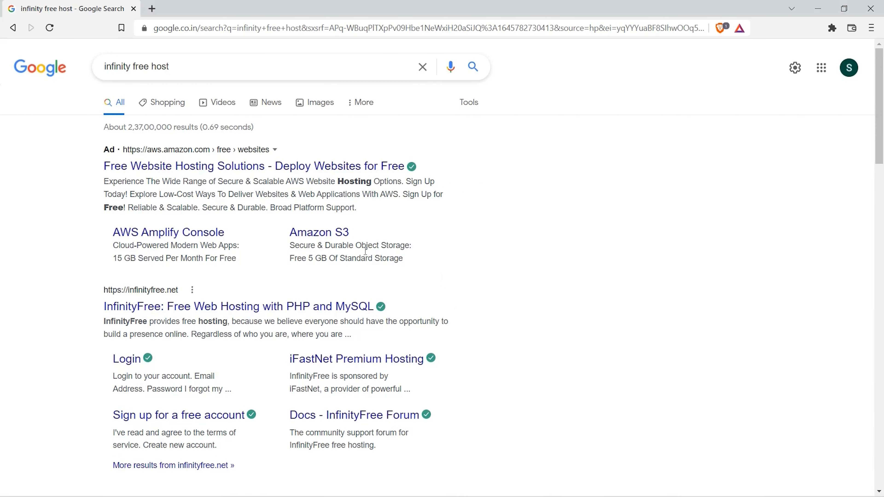
{"action": "left_click", "coordinate": [191, 314]}
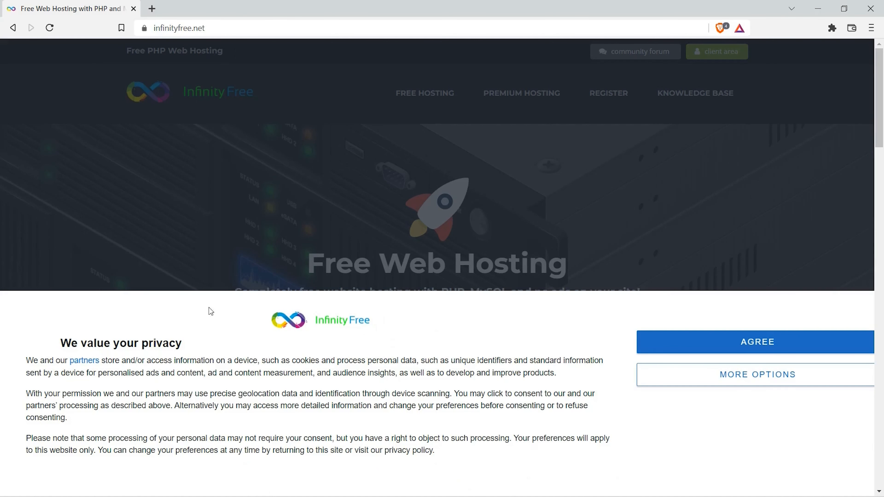
{"action": "left_click", "coordinate": [734, 342]}
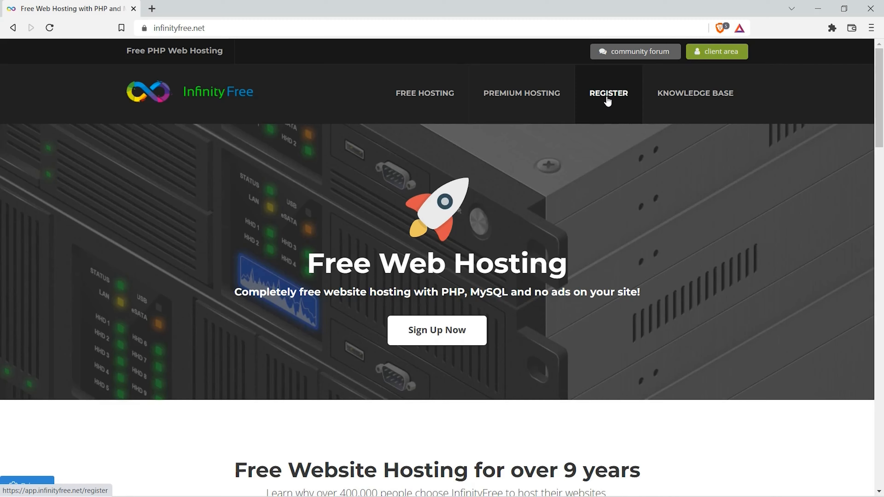
Step: Register a free InfinityFree account with the email address and account password, agreeing to the terms of service and passing the robot check
{"action": "left_click", "coordinate": [608, 102]}
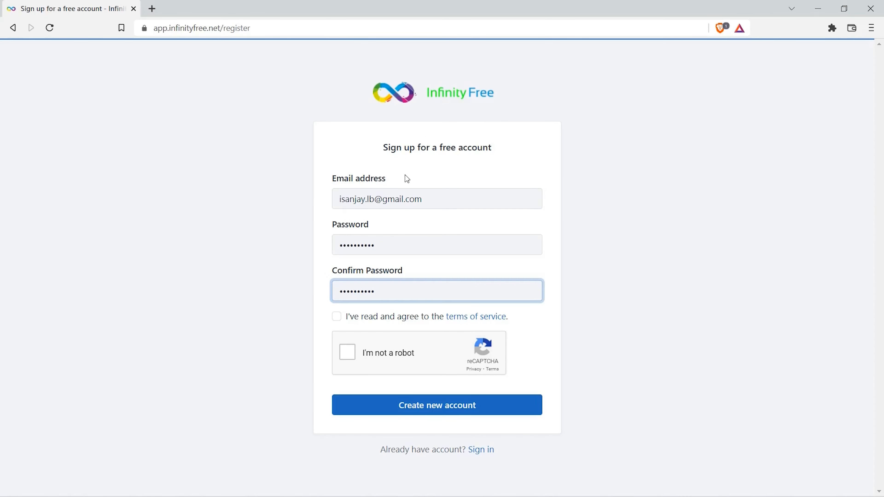
{"action": "left_click", "coordinate": [337, 317]}
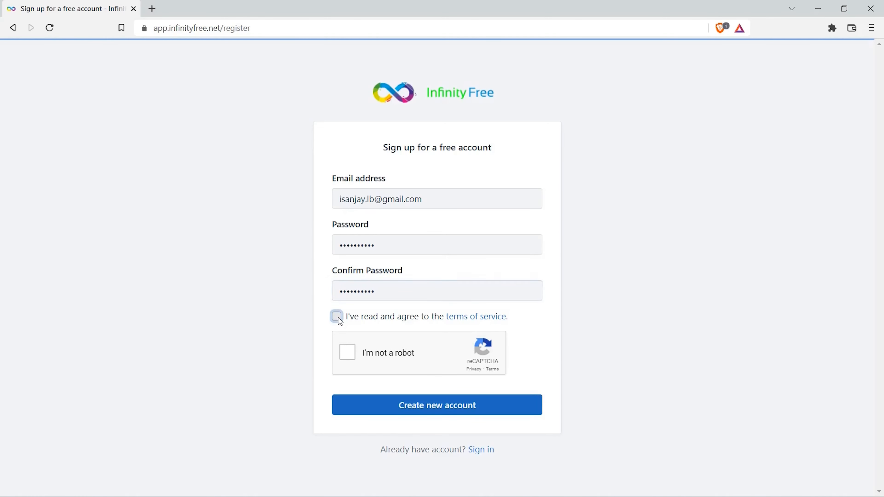
{"action": "left_click", "coordinate": [349, 351]}
{"action": "left_click", "coordinate": [437, 407]}
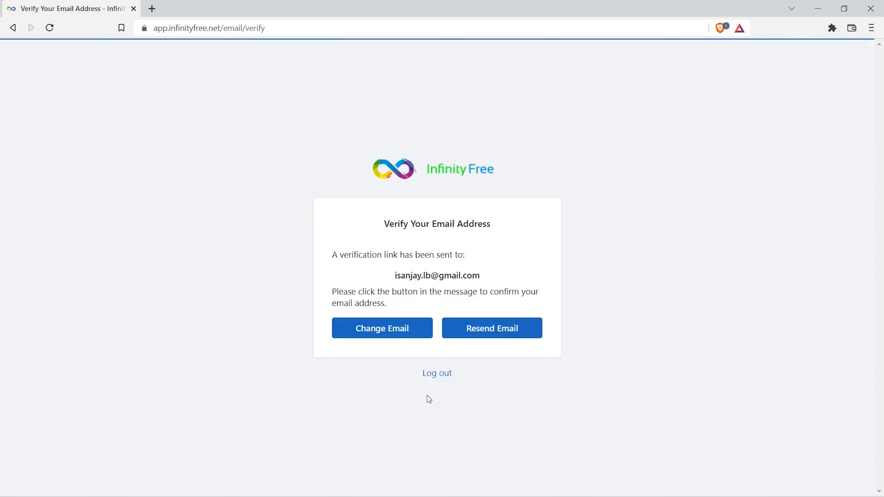
Step: Open Gmail in a new browser tab and follow the verification link in InfinityFree's Verify Email Address message
{"action": "left_click", "coordinate": [152, 9]}
{"action": "type", "text": "gmail"}
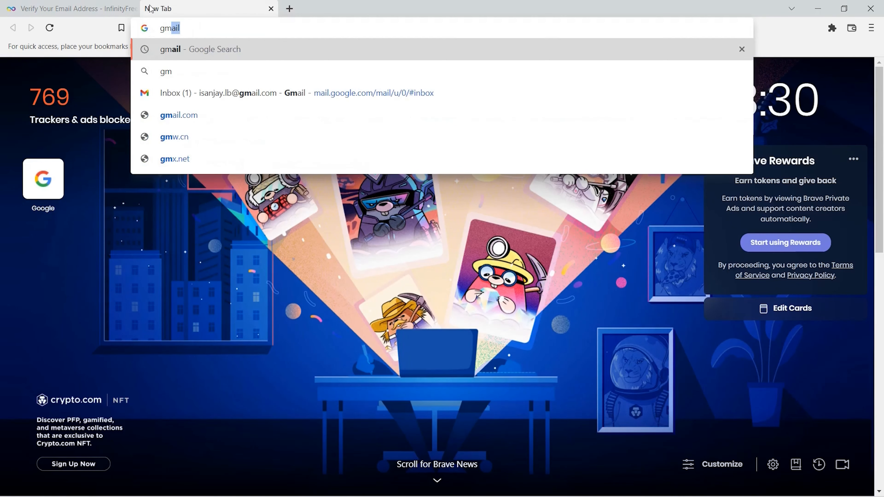
{"action": "key", "text": "Return"}
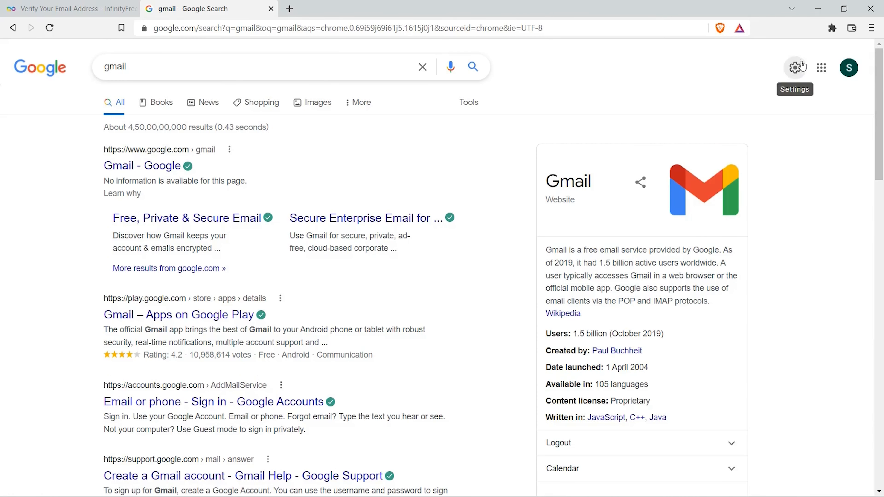
{"action": "left_click", "coordinate": [822, 68]}
{"action": "left_click", "coordinate": [735, 236]}
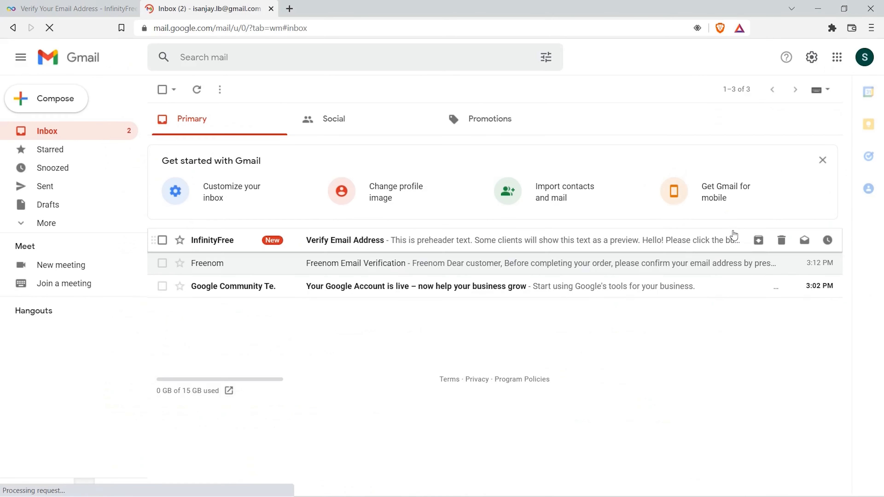
{"action": "left_click", "coordinate": [322, 245]}
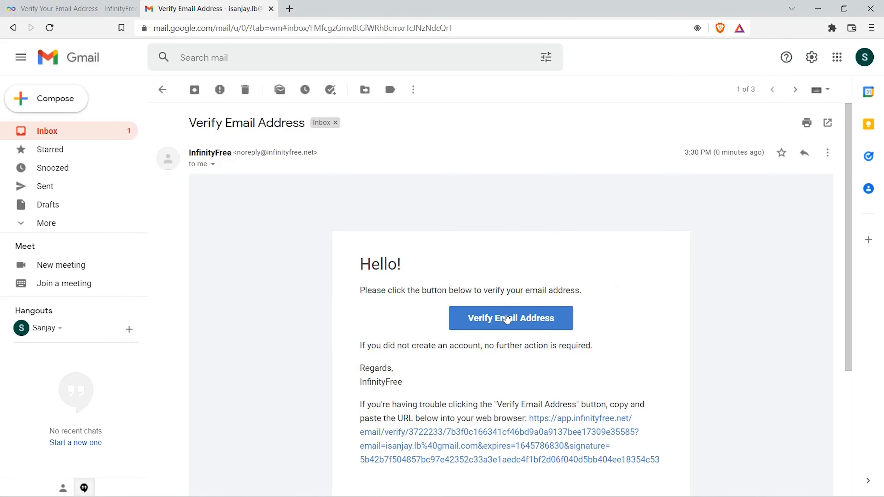
{"action": "left_click", "coordinate": [507, 319]}
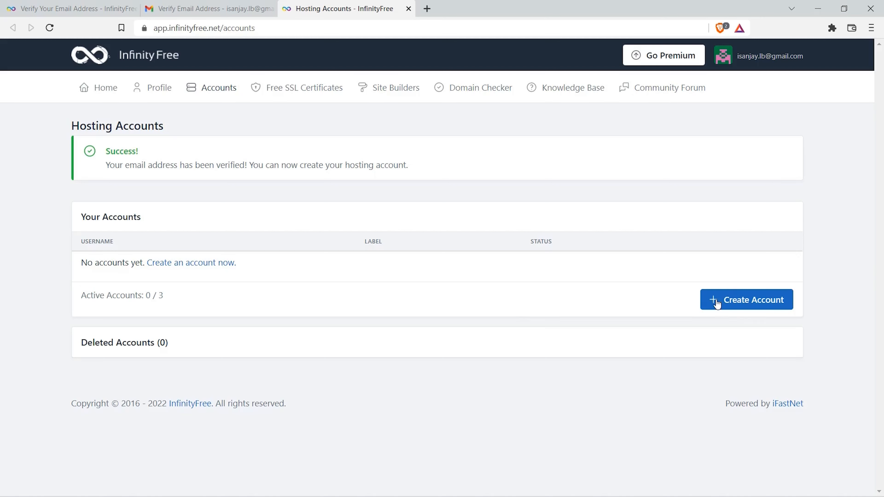
Step: Start a new hosting account and check the subdomain fenneygroup with the .great-site.net extension
{"action": "left_click", "coordinate": [744, 302]}
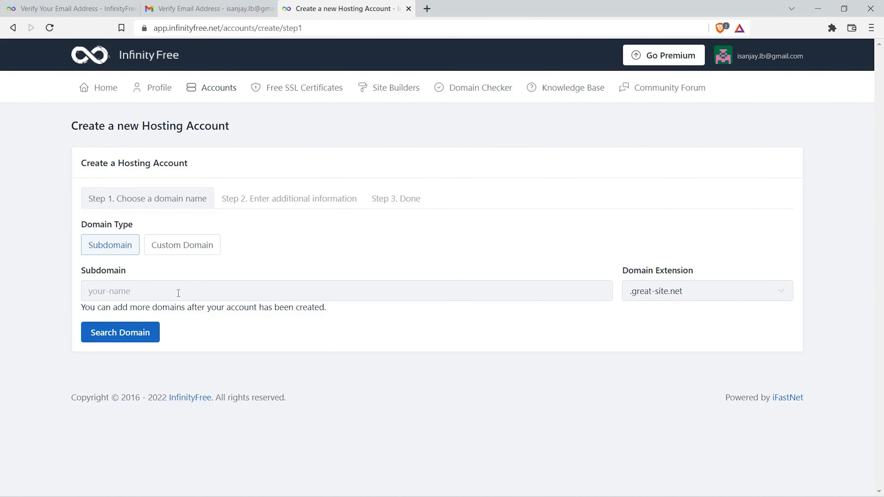
{"action": "left_click", "coordinate": [161, 291]}
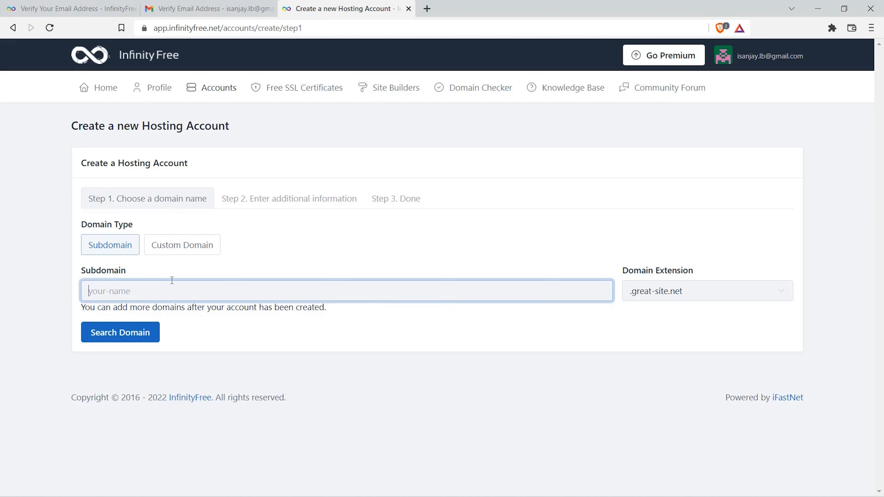
{"action": "type", "text": "fenneygroup"}
{"action": "left_click", "coordinate": [123, 333]}
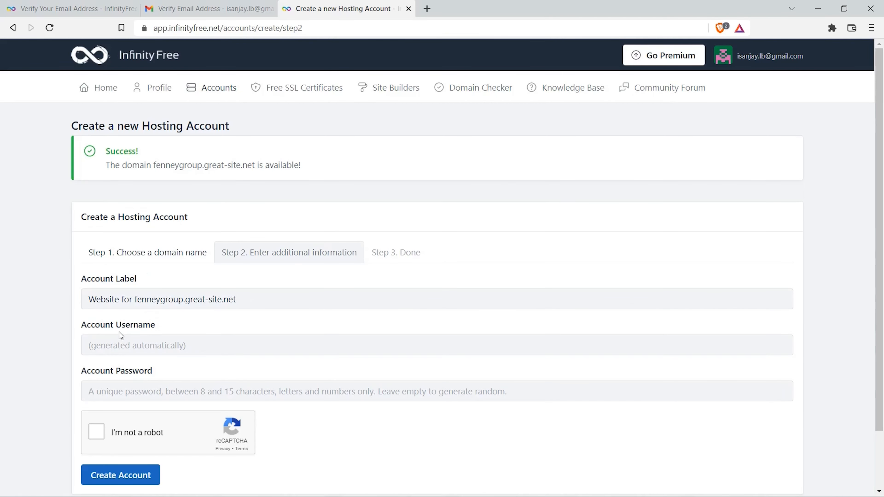
Step: Solve the traffic lights captcha and create the hosting account, leaving its username and password to be generated automatically
{"action": "left_click", "coordinate": [94, 436]}
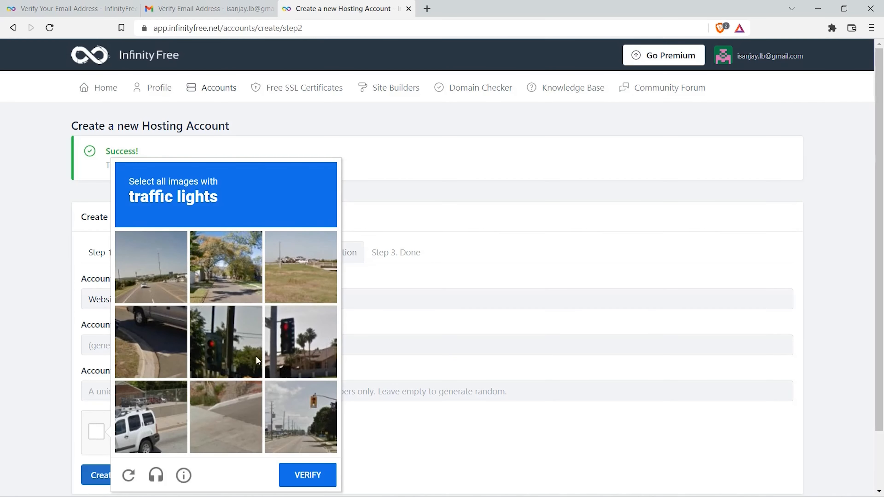
{"action": "left_click", "coordinate": [301, 341]}
{"action": "left_click", "coordinate": [225, 345]}
{"action": "left_click", "coordinate": [300, 416]}
{"action": "left_click", "coordinate": [314, 485]}
{"action": "left_click", "coordinate": [125, 479]}
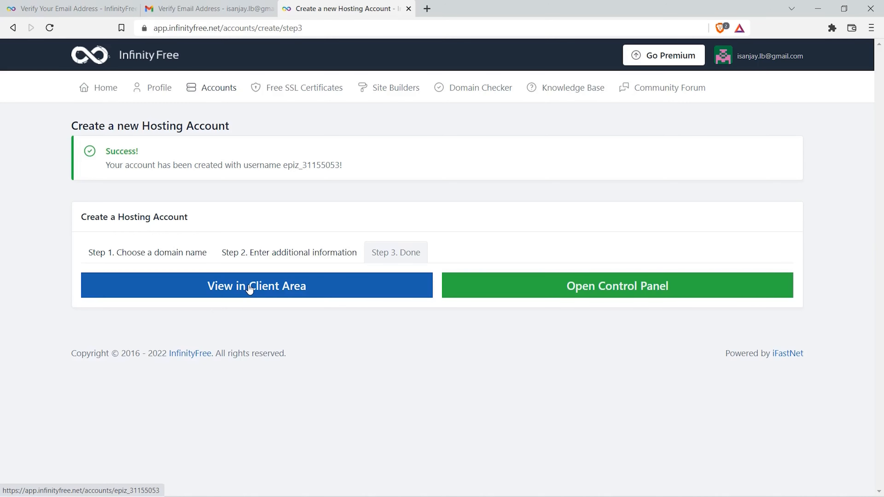
Step: View the new hosting account in the client area, and open its control panel with service emails approved
{"action": "left_click", "coordinate": [249, 289]}
{"action": "scroll", "coordinate": [249, 289], "scroll_direction": "down", "scroll_amount": 5}
{"action": "scroll", "coordinate": [249, 288], "scroll_direction": "up", "scroll_amount": 5}
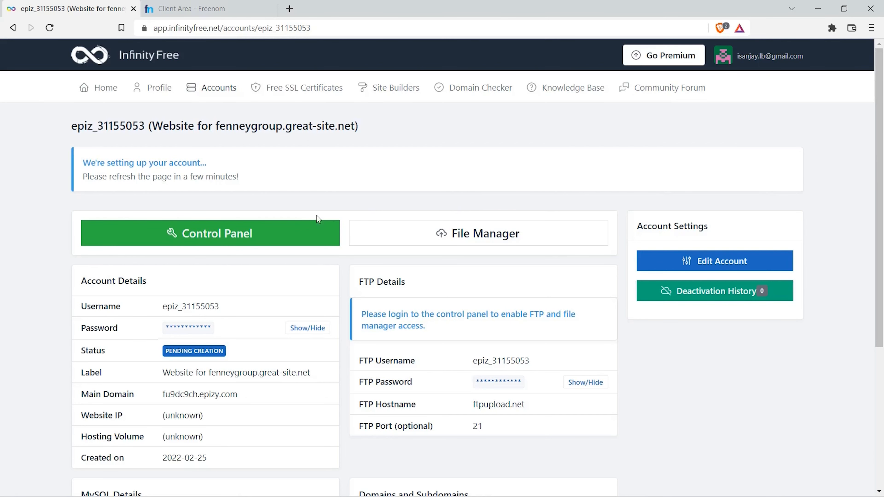
{"action": "left_click", "coordinate": [221, 233]}
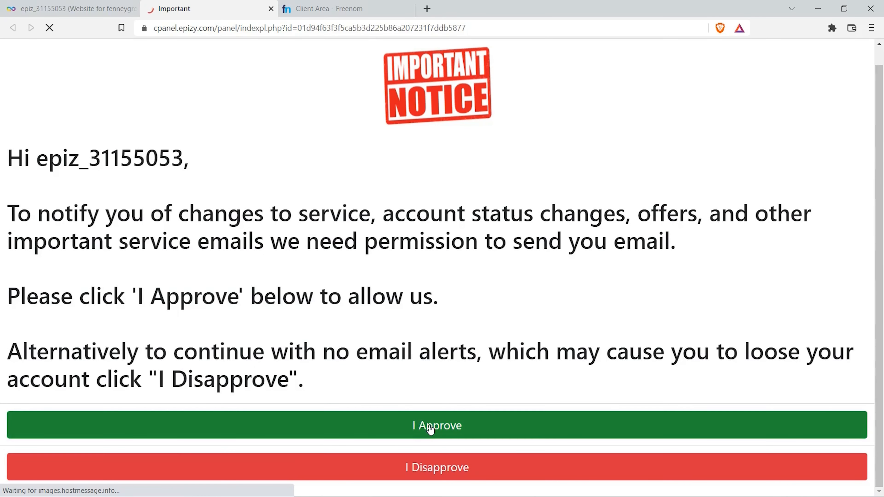
{"action": "left_click", "coordinate": [431, 428]}
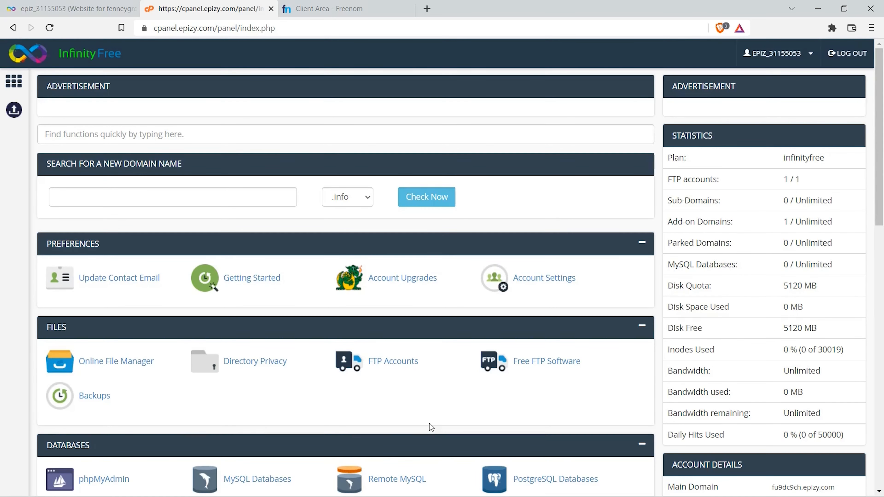
Step: Open the Addon Domains page in the control panel and copy the name server ns1.epizy.com
{"action": "scroll", "coordinate": [430, 423], "scroll_direction": "down", "scroll_amount": 5}
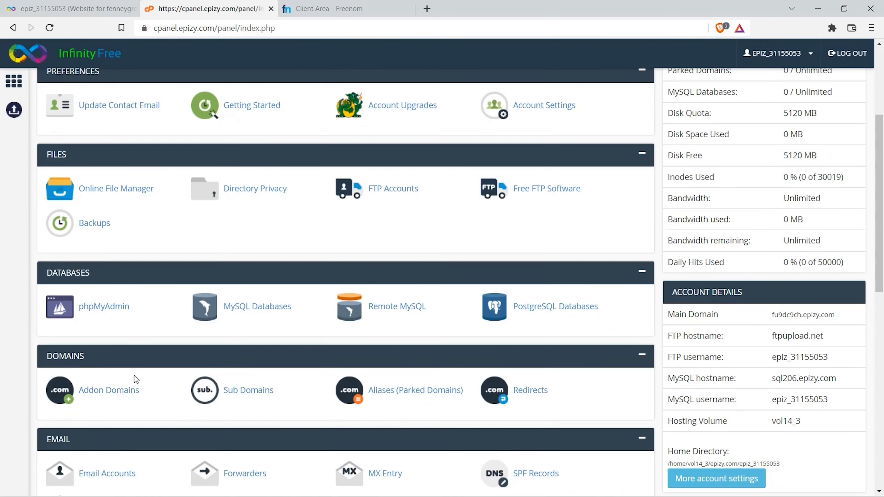
{"action": "left_click", "coordinate": [92, 395]}
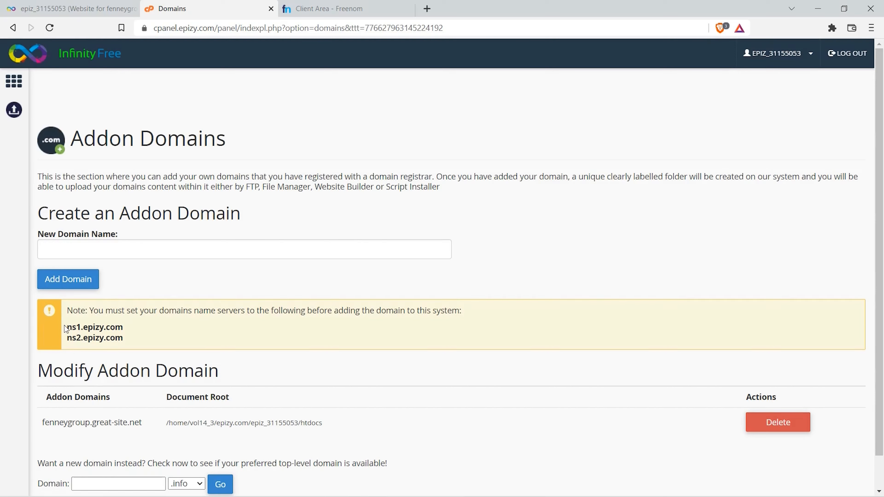
{"action": "left_click_drag", "start_coordinate": [67, 328], "coordinate": [123, 331]}
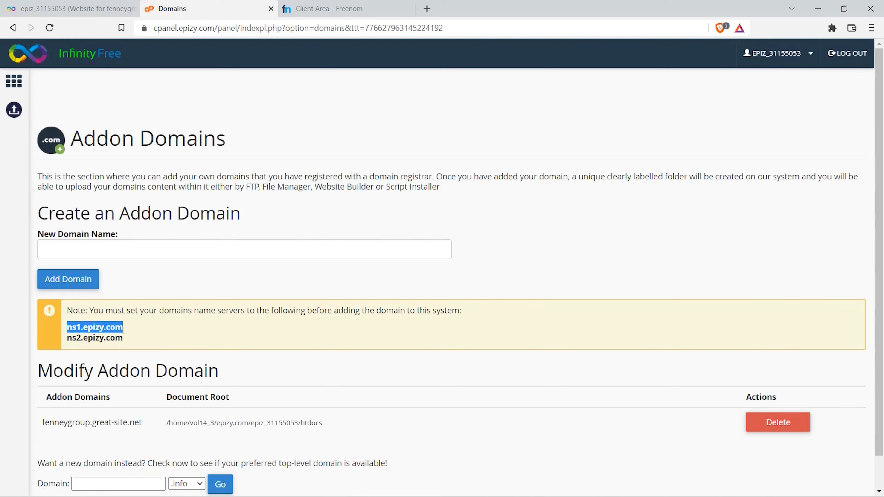
{"action": "right_click", "coordinate": [117, 329]}
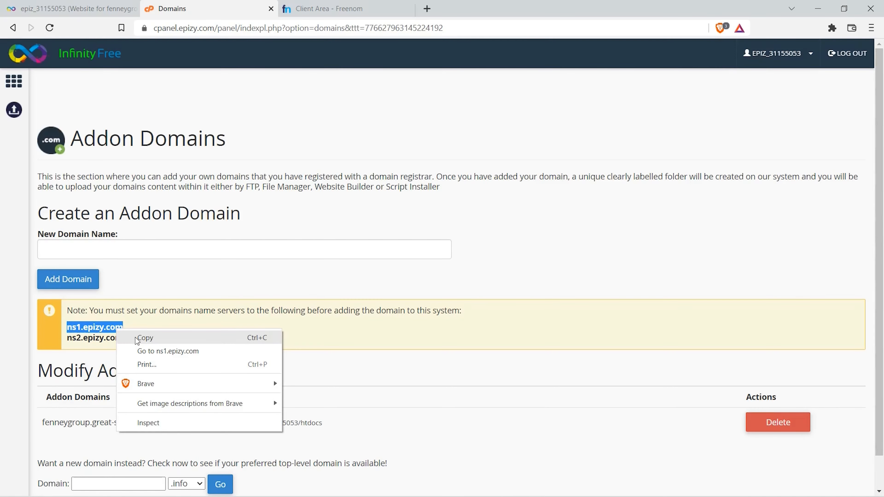
{"action": "left_click", "coordinate": [145, 338]}
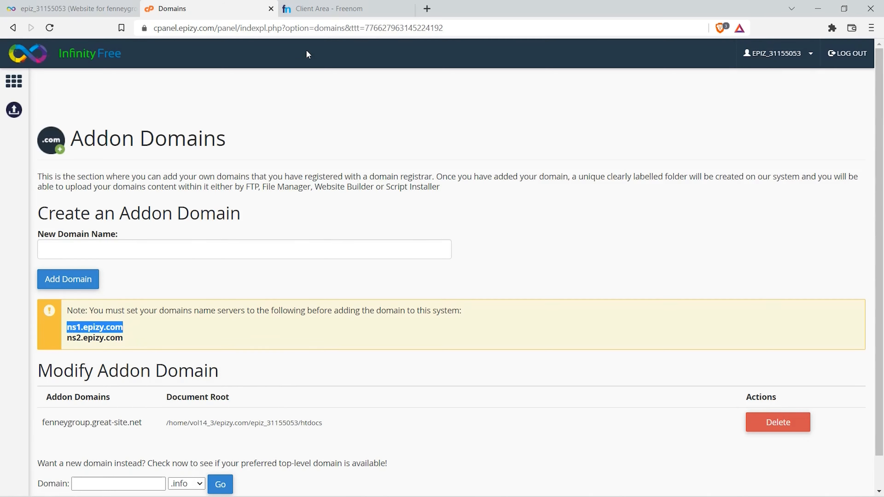
Step: Switch to Freenom, sign in with the Google account, and open the management page of the fenneygroup.cf domain
{"action": "left_click", "coordinate": [337, 10]}
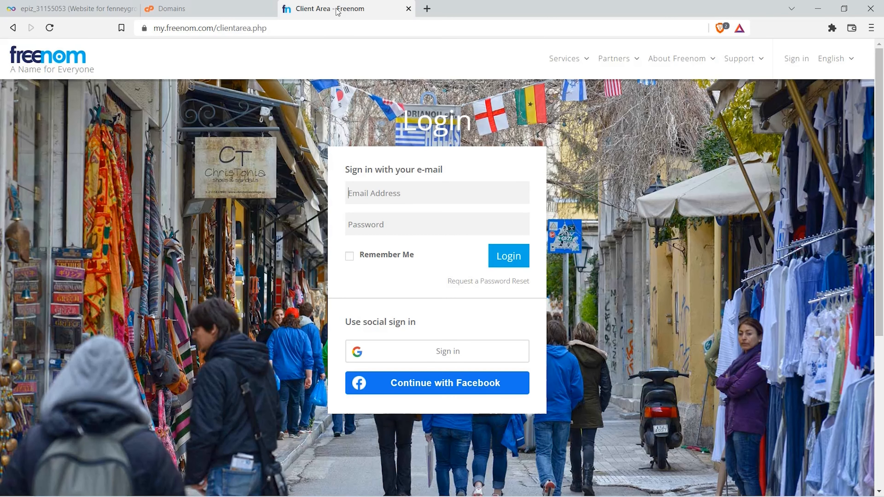
{"action": "left_click", "coordinate": [434, 356]}
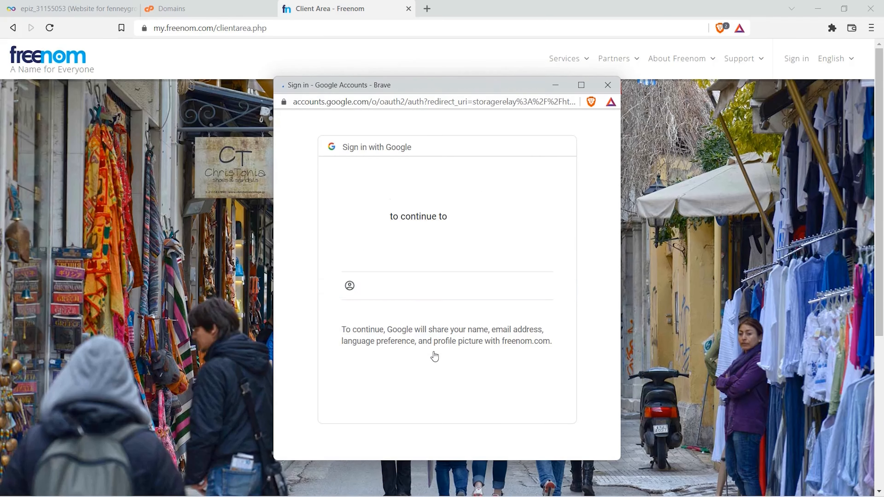
{"action": "left_click", "coordinate": [429, 260]}
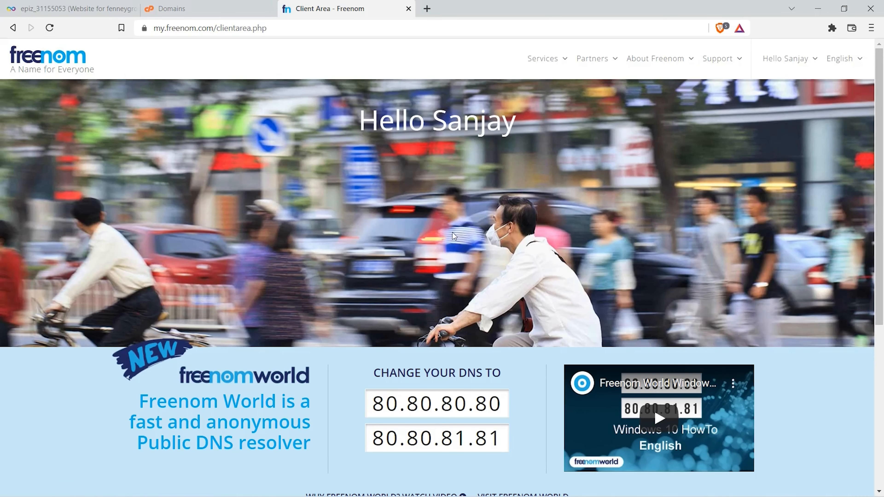
{"action": "left_click", "coordinate": [558, 66]}
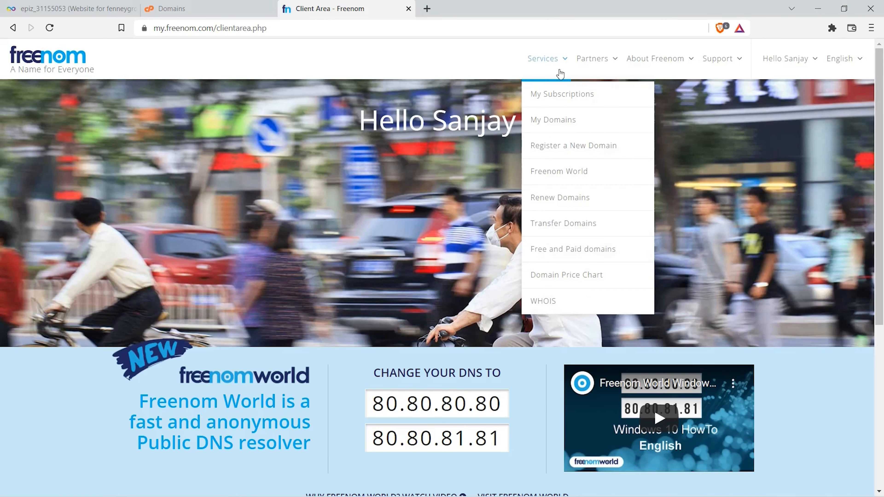
{"action": "left_click", "coordinate": [555, 120]}
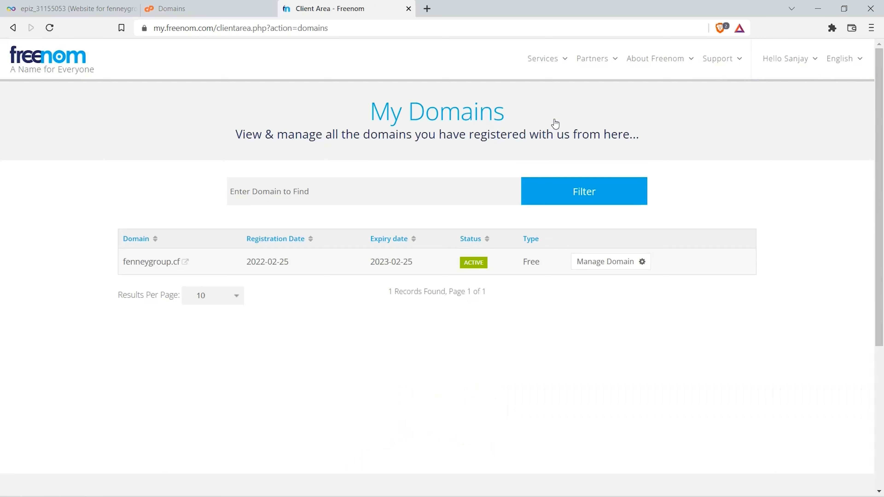
{"action": "left_click", "coordinate": [612, 265]}
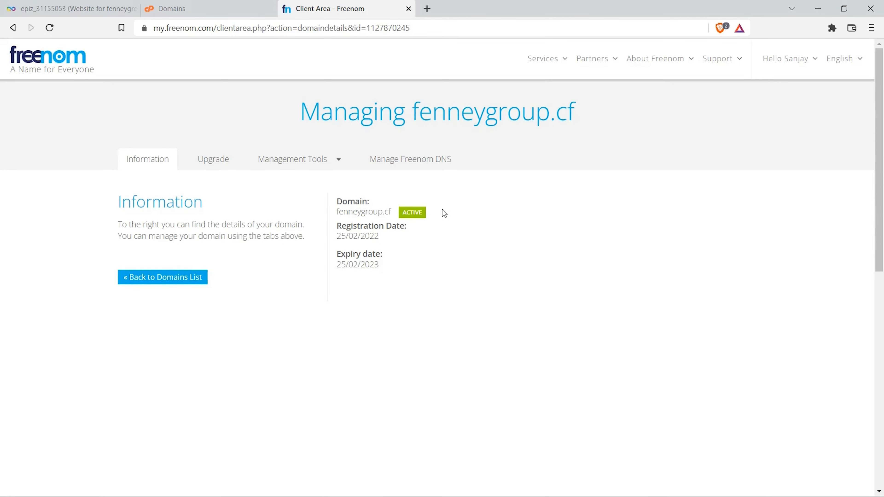
Step: Set custom nameservers ns1.epizy.com and ns2.epizy.com for fenneygroup.cf and save the nameserver change
{"action": "left_click", "coordinate": [325, 164]}
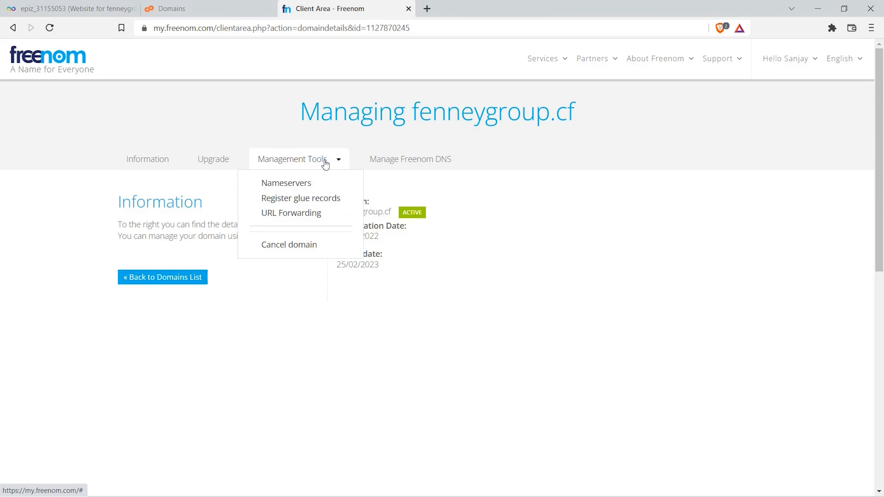
{"action": "left_click", "coordinate": [299, 184]}
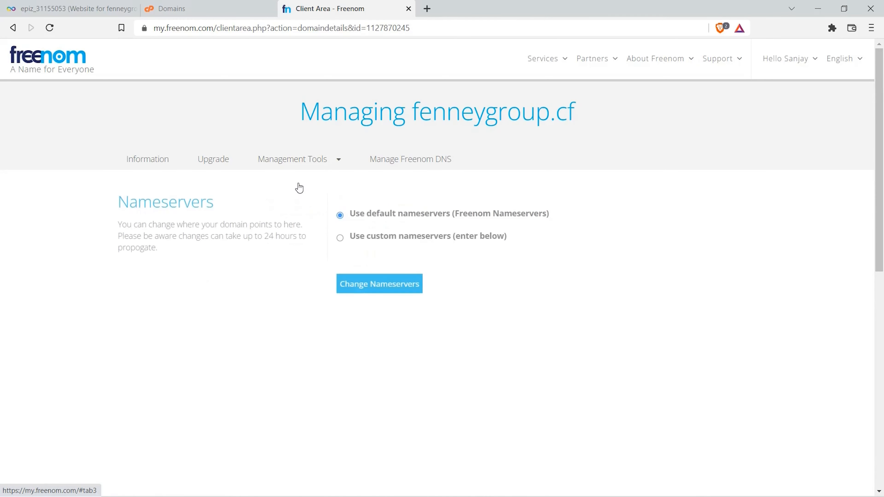
{"action": "left_click", "coordinate": [340, 238]}
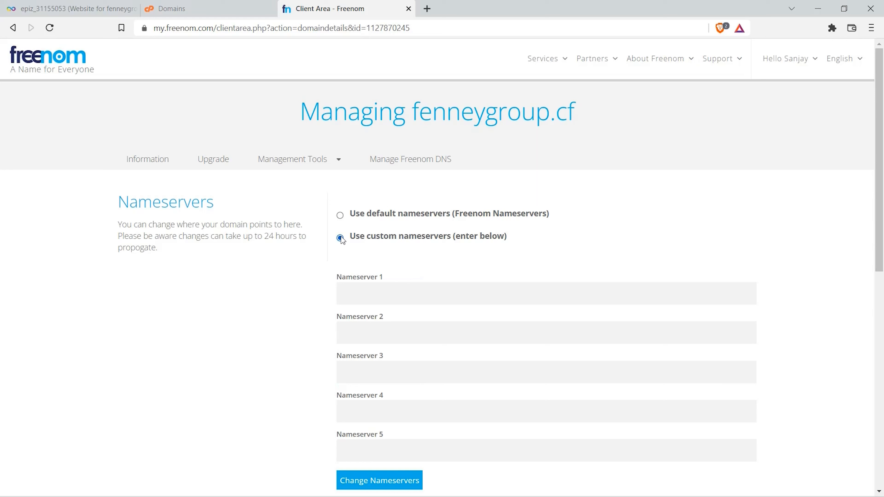
{"action": "right_click", "coordinate": [355, 293]}
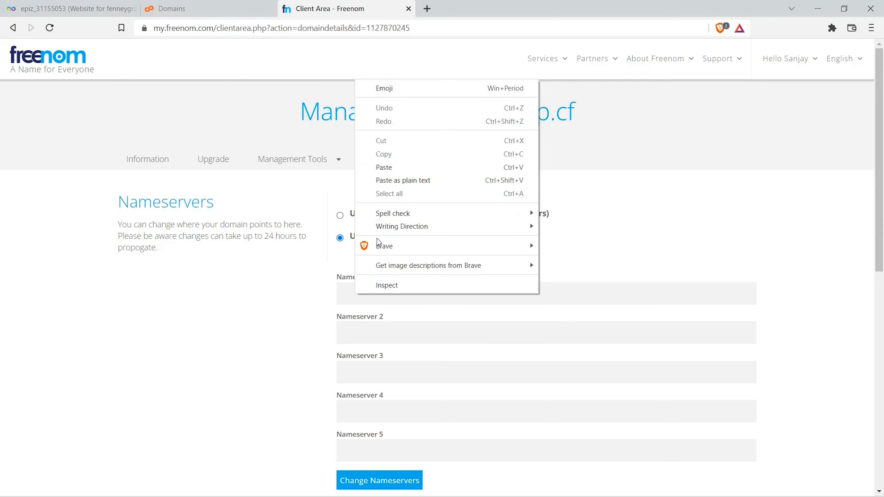
{"action": "left_click", "coordinate": [393, 171]}
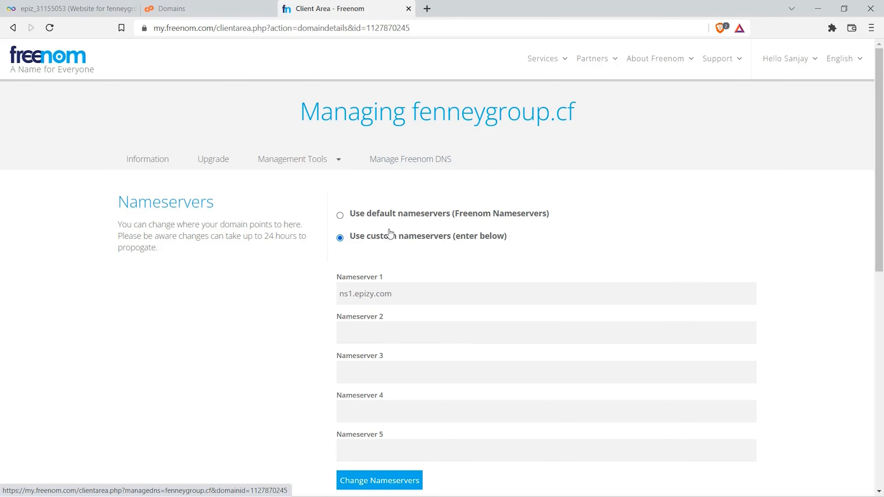
{"action": "right_click", "coordinate": [353, 333]}
{"action": "left_click", "coordinate": [389, 206]}
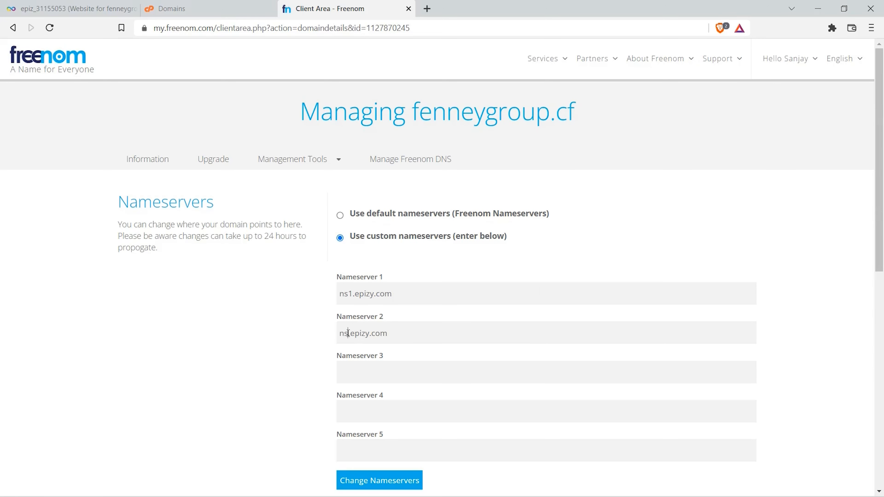
{"action": "left_click", "coordinate": [369, 482]}
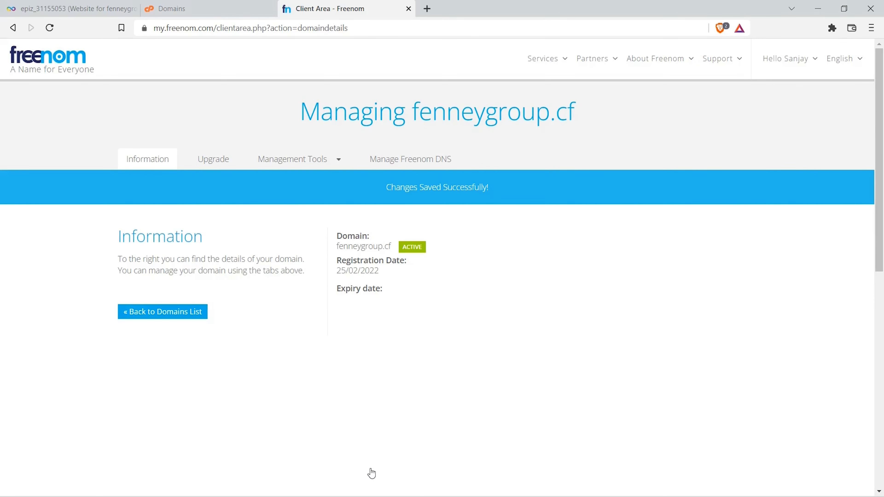
Step: Switch to the InfinityFree control panel, add fenneygroup.cf as an addon domain, and return to the Addon Domains page
{"action": "left_click", "coordinate": [207, 13]}
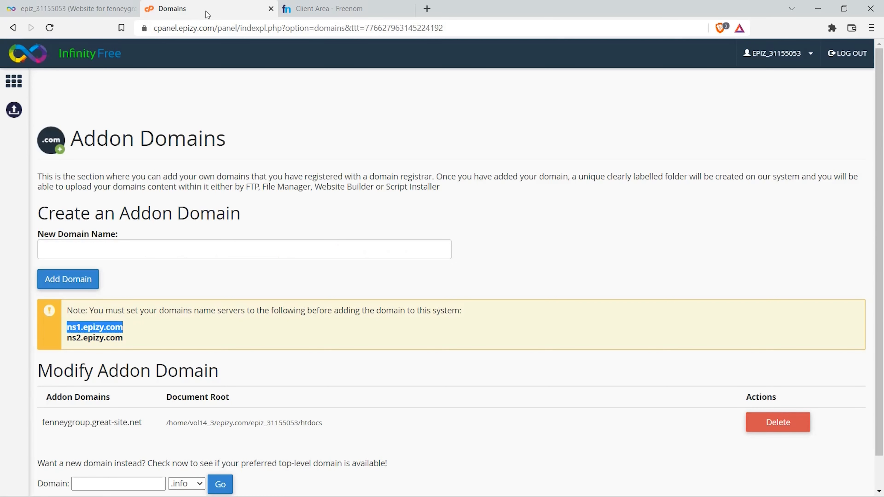
{"action": "left_click", "coordinate": [119, 249]}
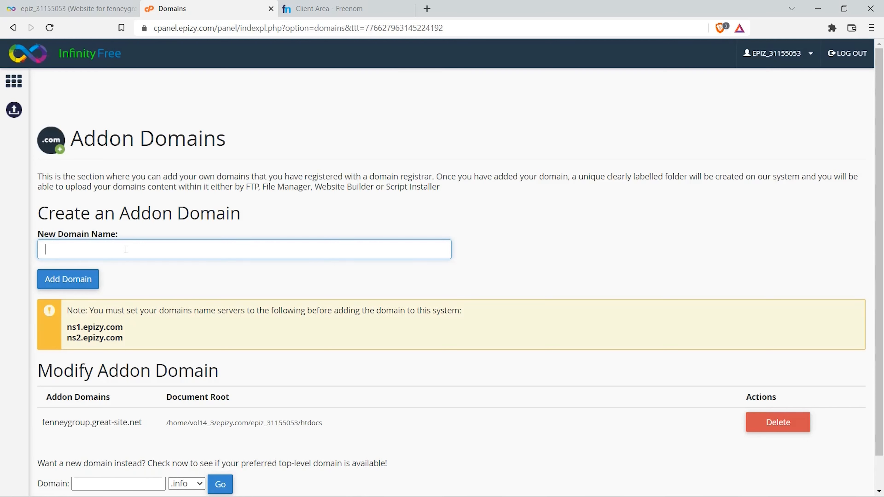
{"action": "key", "text": "ctrl+v"}
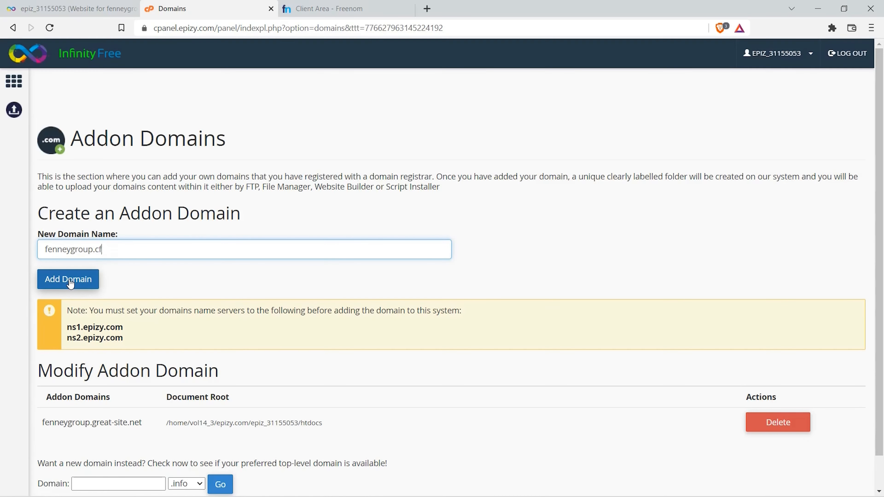
{"action": "left_click", "coordinate": [68, 282]}
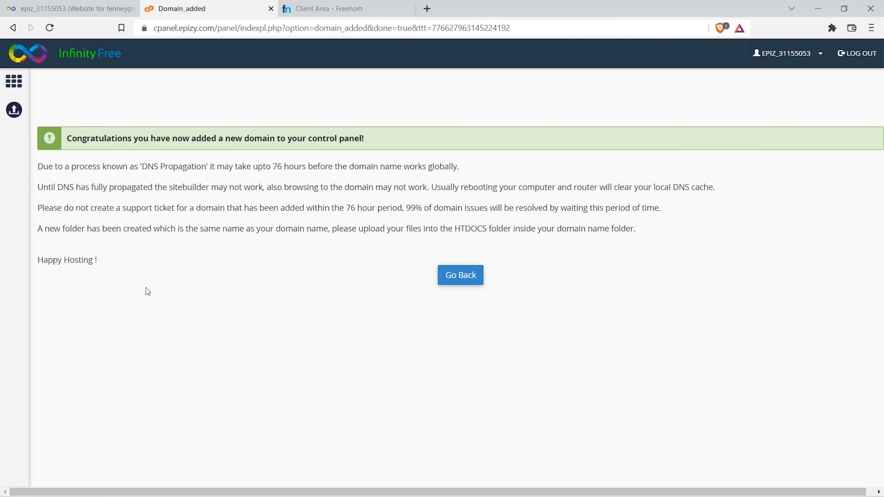
{"action": "left_click", "coordinate": [457, 284]}
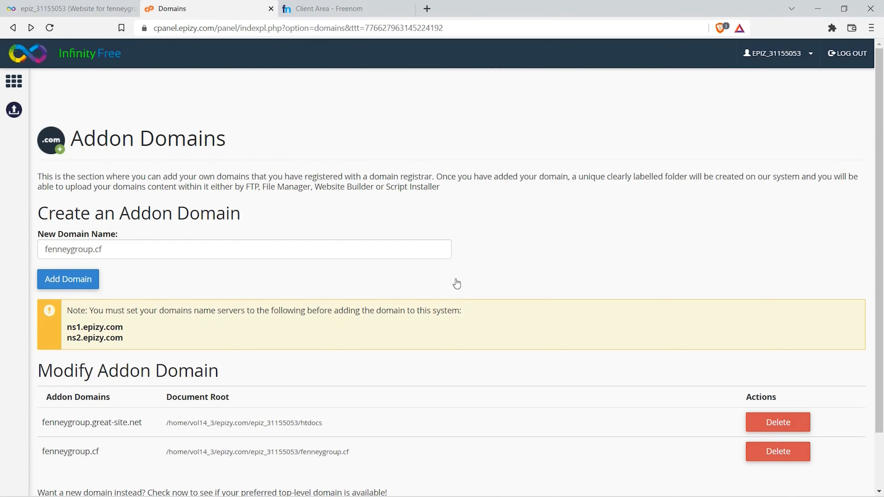
{"action": "scroll", "coordinate": [459, 290], "scroll_direction": "down", "scroll_amount": 2}
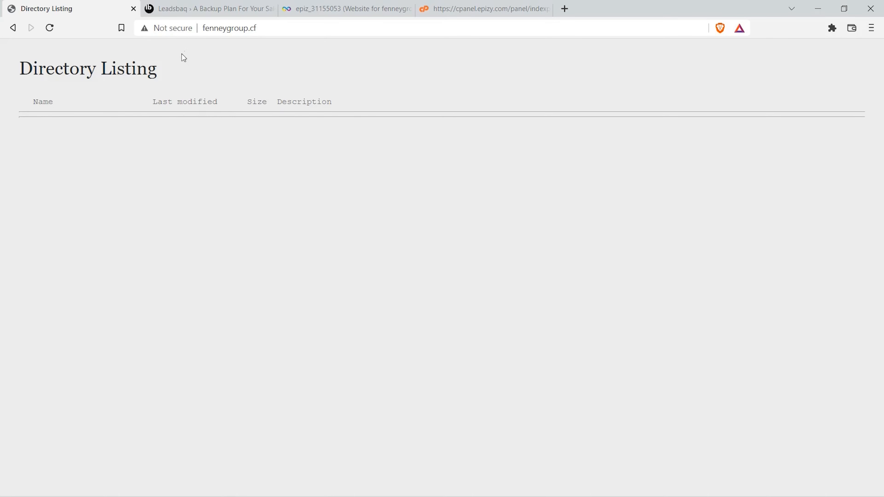
Step: Compare the connection security details of fenneygroup.cf and leadsbaq.com, and close both website pages
{"action": "left_click", "coordinate": [180, 29]}
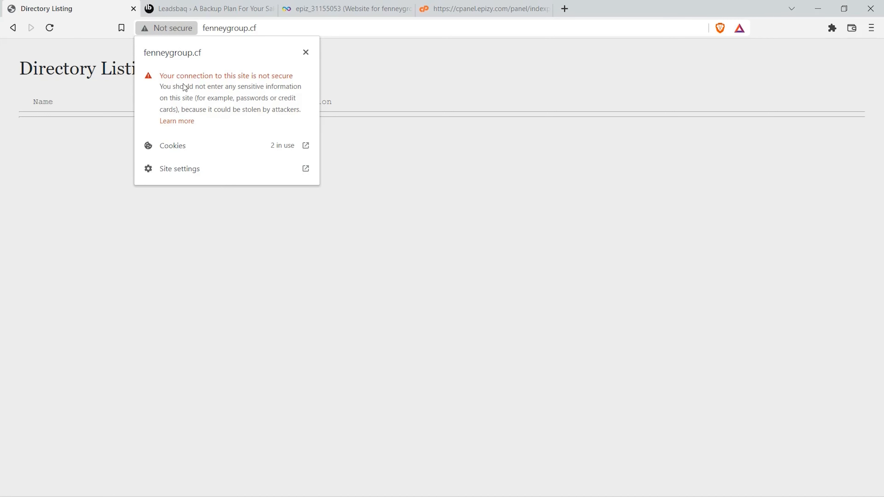
{"action": "left_click", "coordinate": [306, 53]}
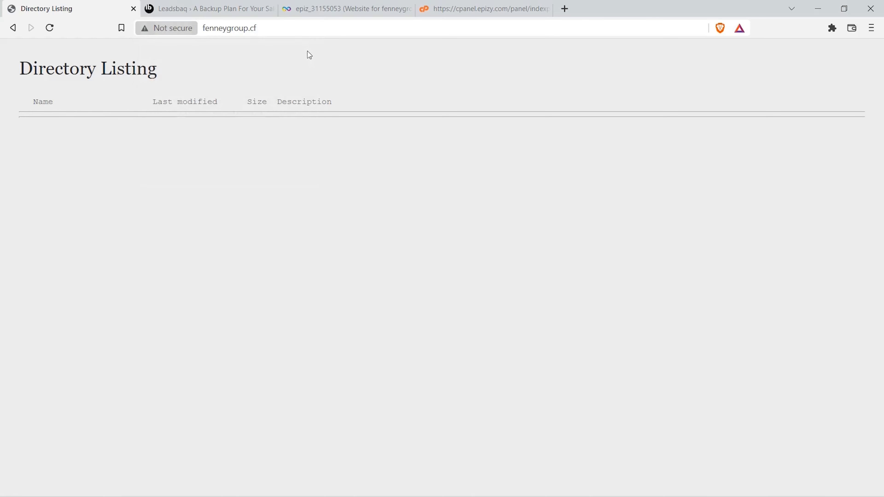
{"action": "left_click", "coordinate": [211, 12]}
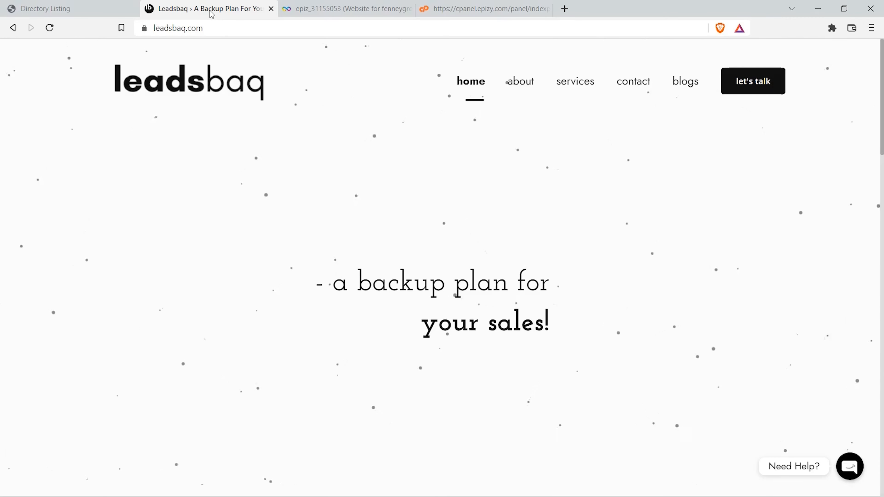
{"action": "left_click", "coordinate": [145, 30]}
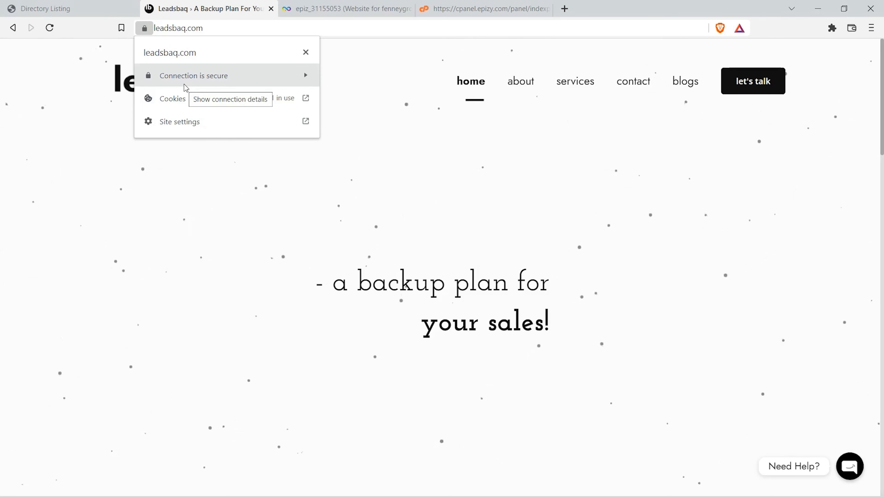
{"action": "left_click", "coordinate": [306, 54]}
{"action": "left_click", "coordinate": [271, 8]}
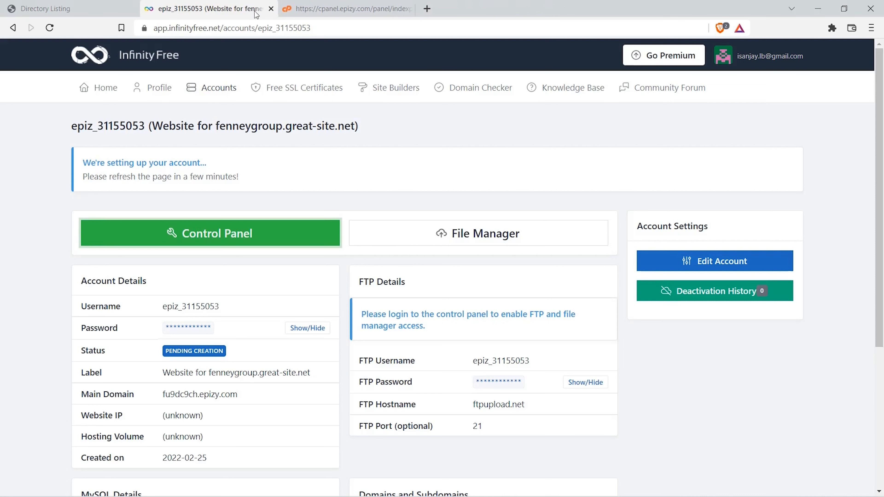
{"action": "left_click", "coordinate": [133, 8]}
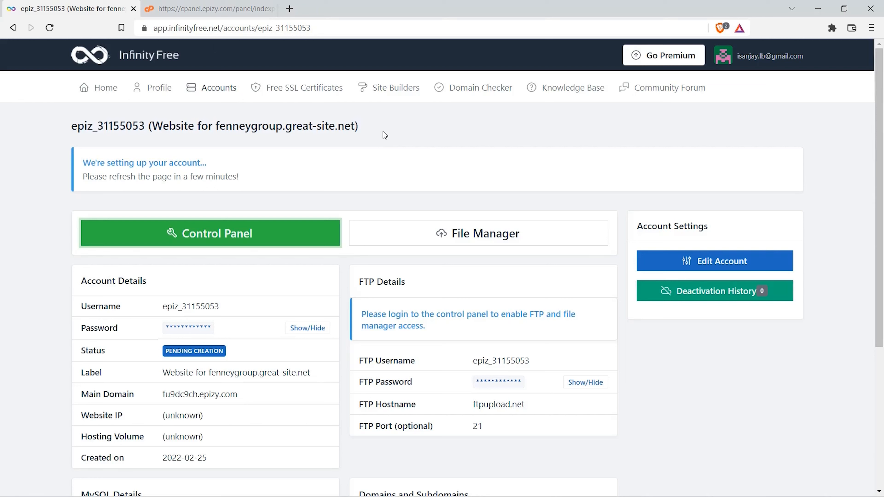
Step: Start a new free SSL certificate in the InfinityFree client area for the domain fenneygroup.cf and check the domain
{"action": "left_click", "coordinate": [301, 90]}
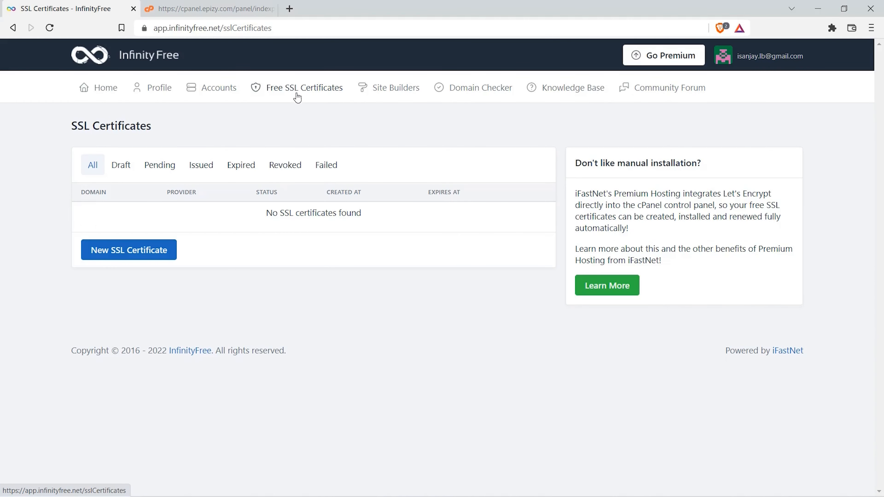
{"action": "left_click", "coordinate": [132, 253]}
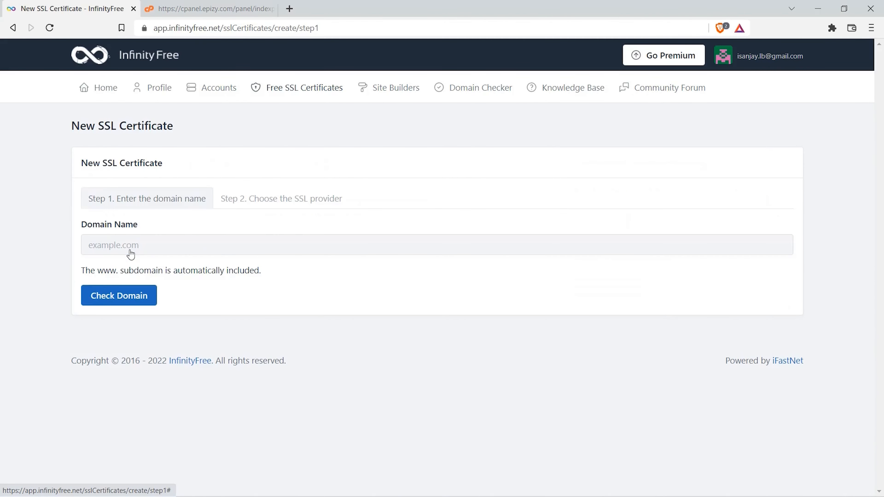
{"action": "left_click", "coordinate": [129, 249]}
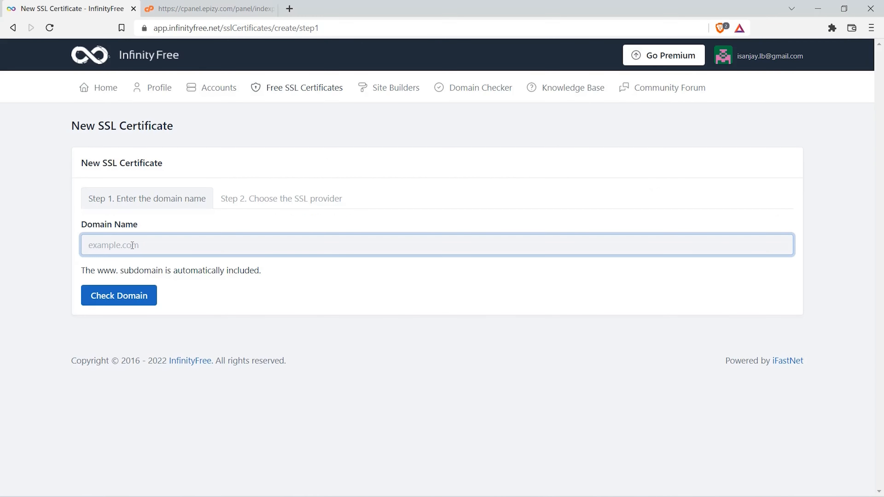
{"action": "type", "text": "fenneygroup.cf"}
{"action": "left_click", "coordinate": [114, 299]}
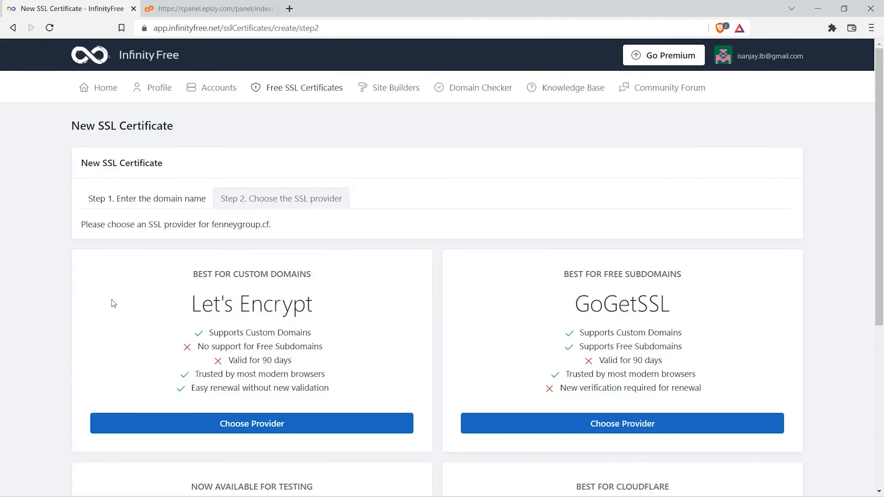
Step: Choose Let's Encrypt as the SSL provider for fenneygroup.cf and view the DNS record details required for verification
{"action": "scroll", "coordinate": [113, 304], "scroll_direction": "down", "scroll_amount": 1}
{"action": "scroll", "coordinate": [113, 305], "scroll_direction": "down", "scroll_amount": 3}
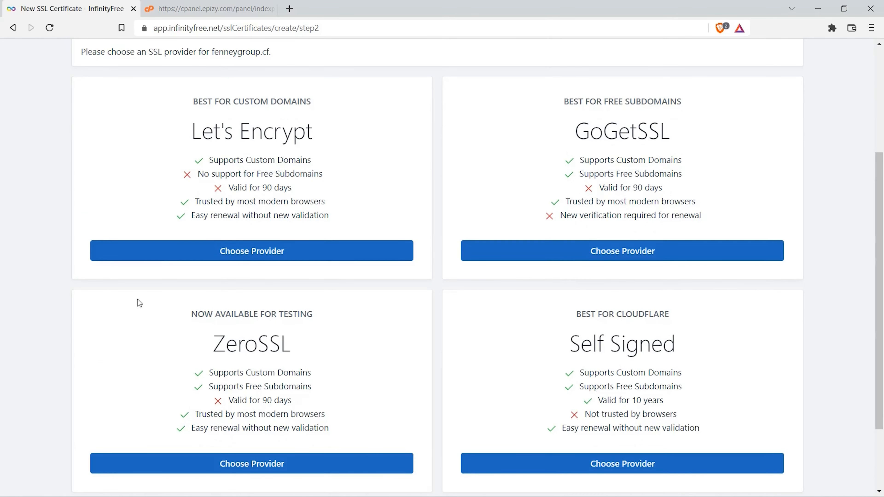
{"action": "left_click", "coordinate": [265, 260]}
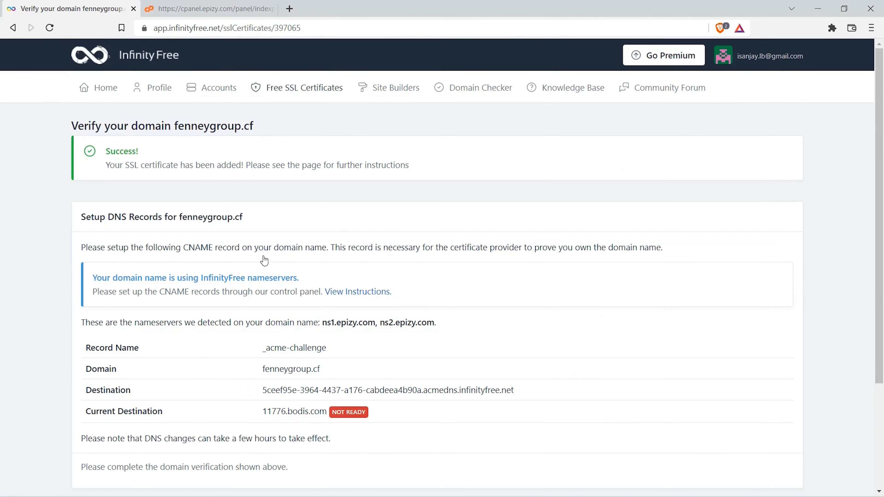
{"action": "scroll", "coordinate": [265, 260], "scroll_direction": "down", "scroll_amount": 3}
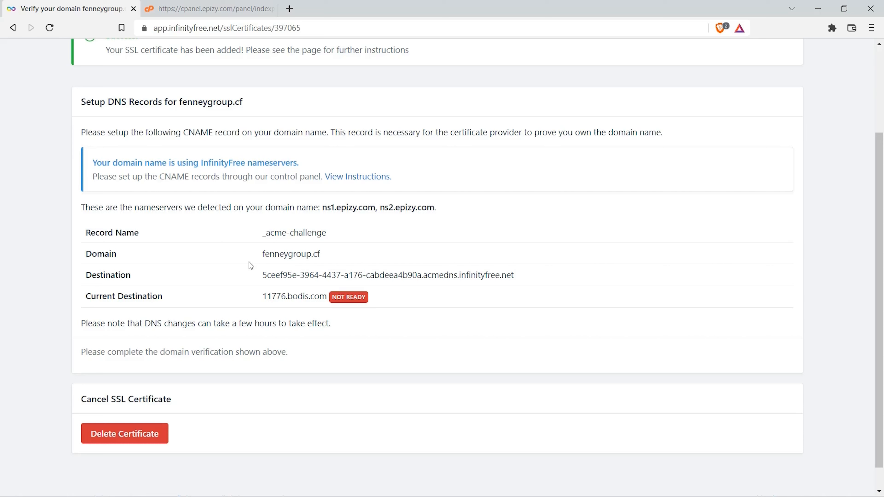
Step: Switch to the hosting control panel and open its CNAME Records page
{"action": "left_click", "coordinate": [214, 5]}
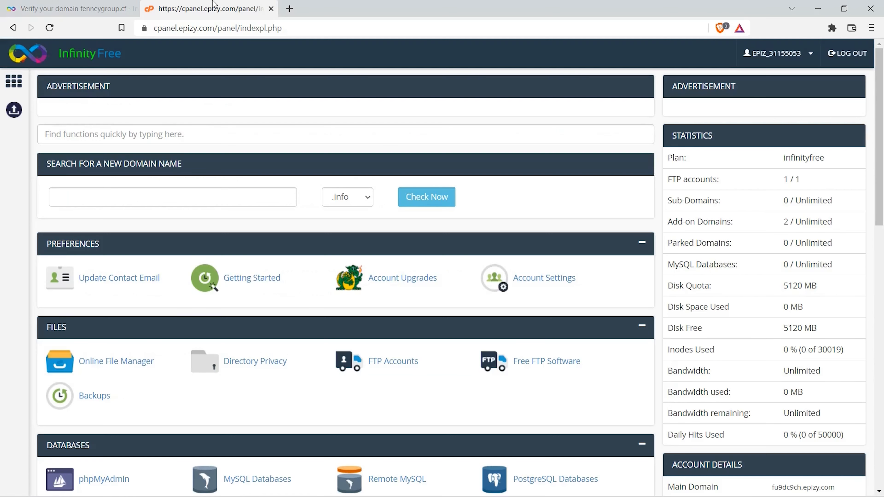
{"action": "scroll", "coordinate": [258, 200], "scroll_direction": "down", "scroll_amount": 10}
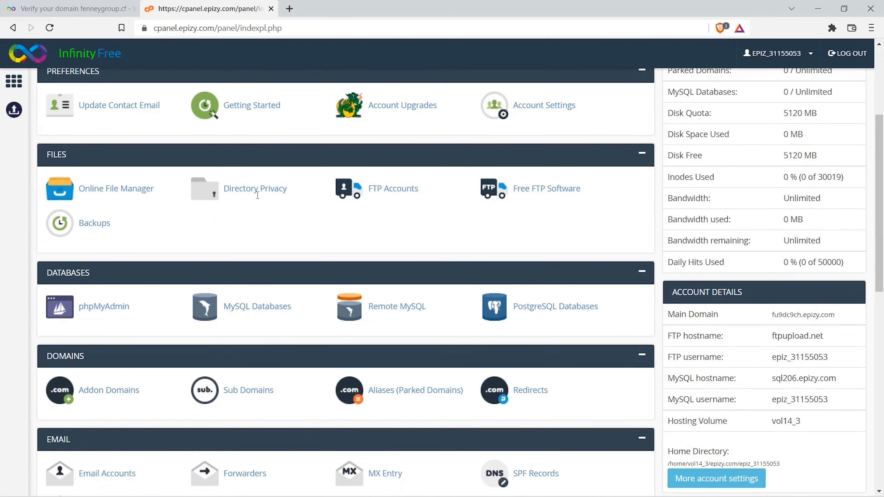
{"action": "scroll", "coordinate": [257, 200], "scroll_direction": "down", "scroll_amount": 10}
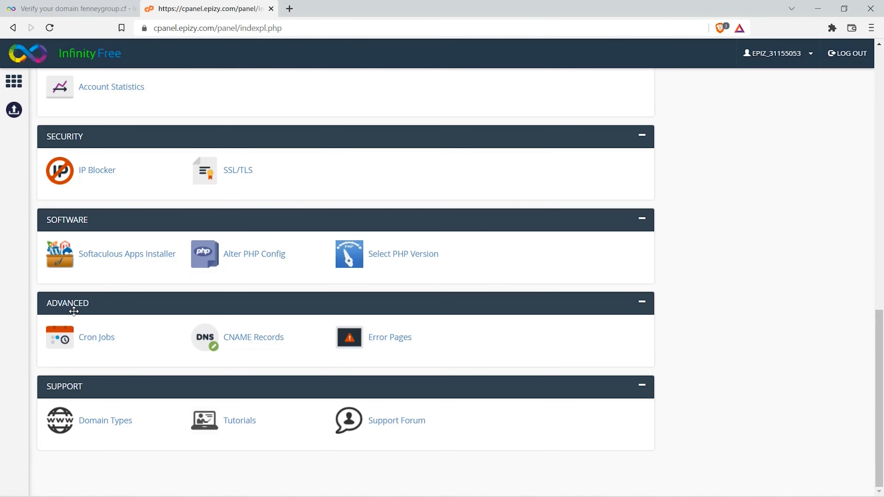
{"action": "left_click", "coordinate": [245, 341]}
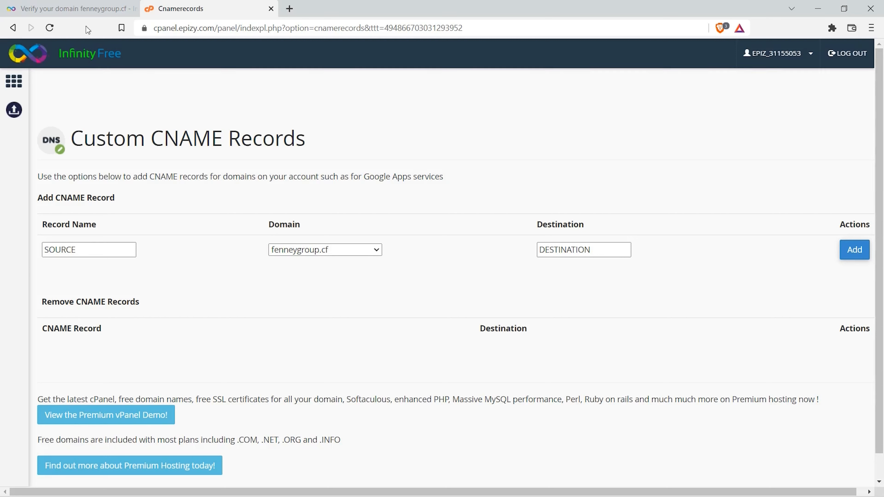
Step: Copy the record name _acme-challenge from the SSL verification page into the new CNAME record and select fenneygroup.cf as its domain
{"action": "left_click", "coordinate": [83, 10]}
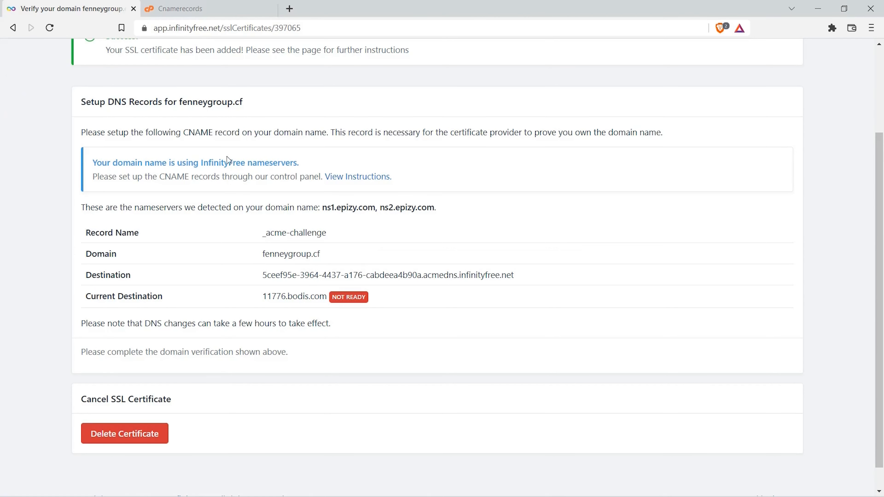
{"action": "left_click_drag", "start_coordinate": [263, 233], "coordinate": [326, 234]}
{"action": "right_click", "coordinate": [326, 235]}
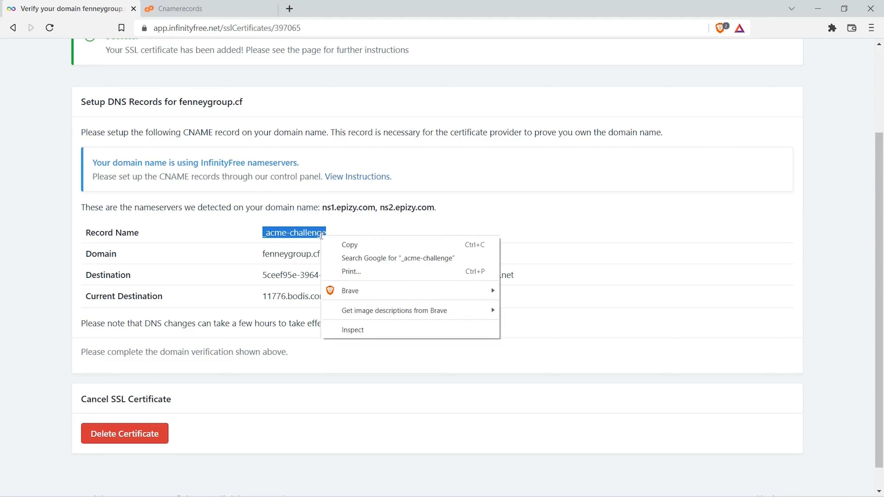
{"action": "left_click", "coordinate": [352, 248]}
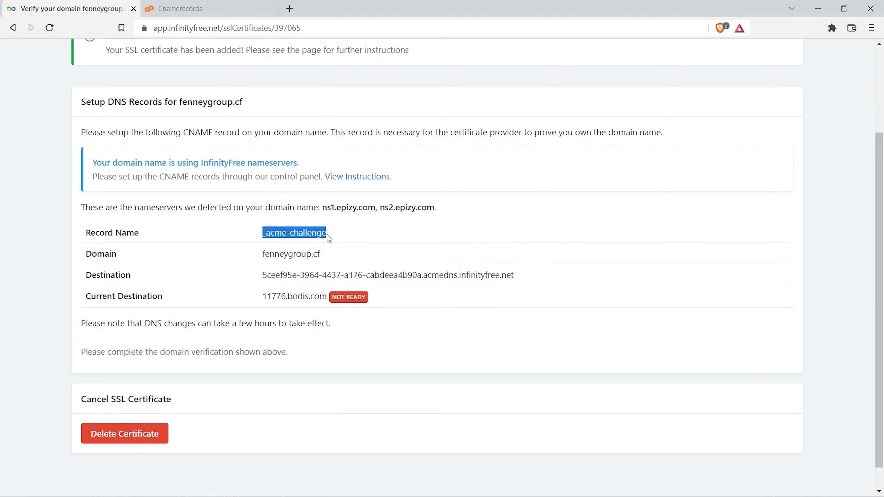
{"action": "left_click", "coordinate": [208, 9]}
{"action": "left_click", "coordinate": [79, 251]}
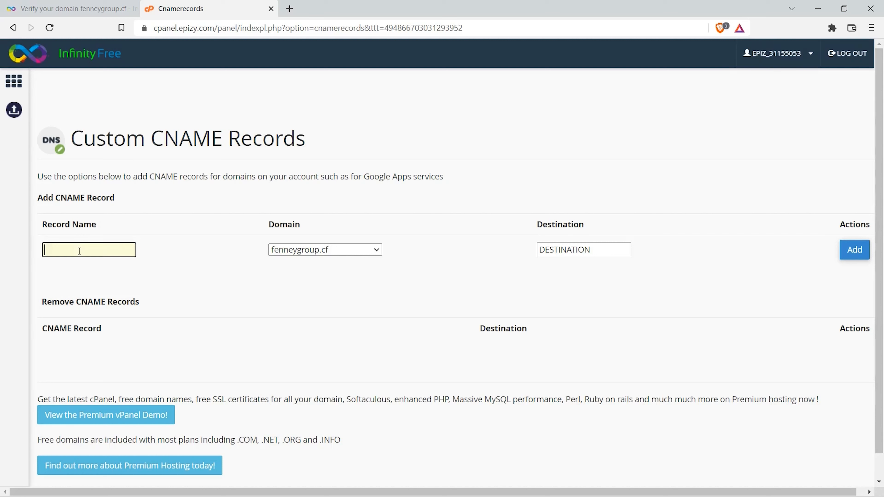
{"action": "right_click", "coordinate": [79, 250]}
{"action": "left_click", "coordinate": [124, 338]}
{"action": "left_click", "coordinate": [316, 250]}
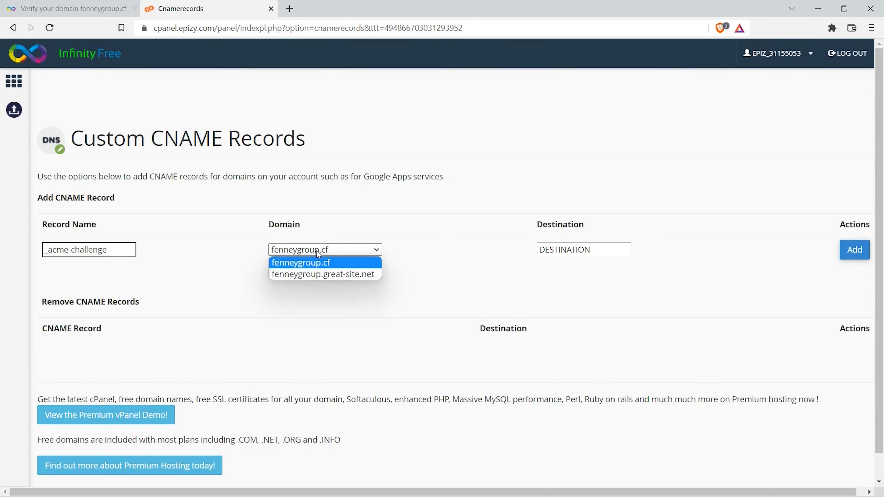
{"action": "left_click", "coordinate": [315, 262]}
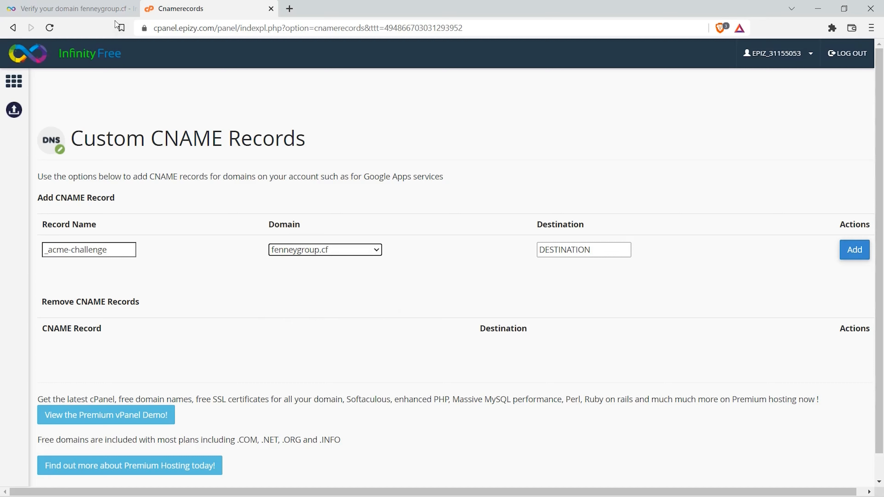
Step: Copy the acmedns.infinityfree.net destination from the SSL verification page into the CNAME record's destination and add the record
{"action": "left_click", "coordinate": [96, 12]}
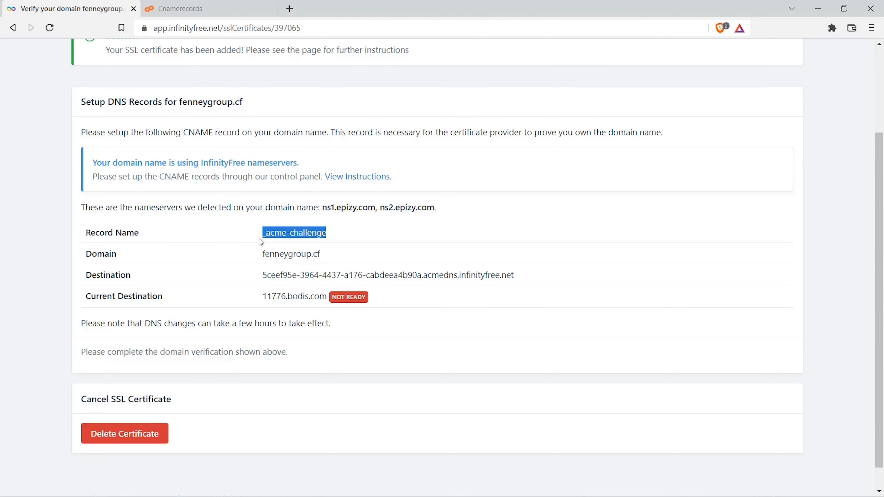
{"action": "left_click_drag", "start_coordinate": [264, 276], "coordinate": [514, 278]}
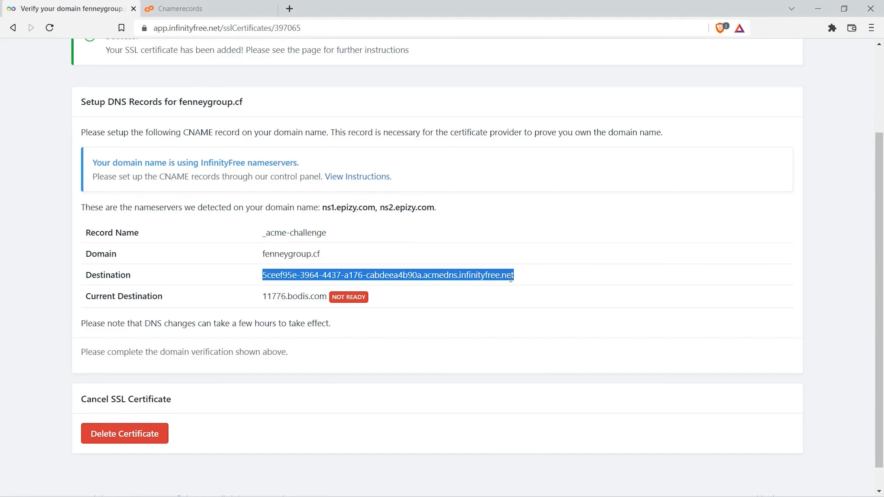
{"action": "right_click", "coordinate": [510, 278]}
{"action": "left_click", "coordinate": [533, 286]}
{"action": "left_click", "coordinate": [195, 8]}
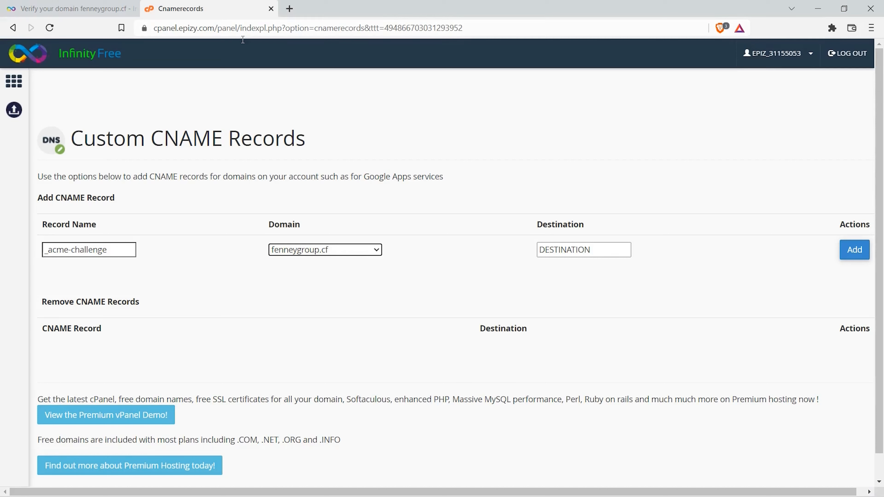
{"action": "left_click", "coordinate": [553, 253]}
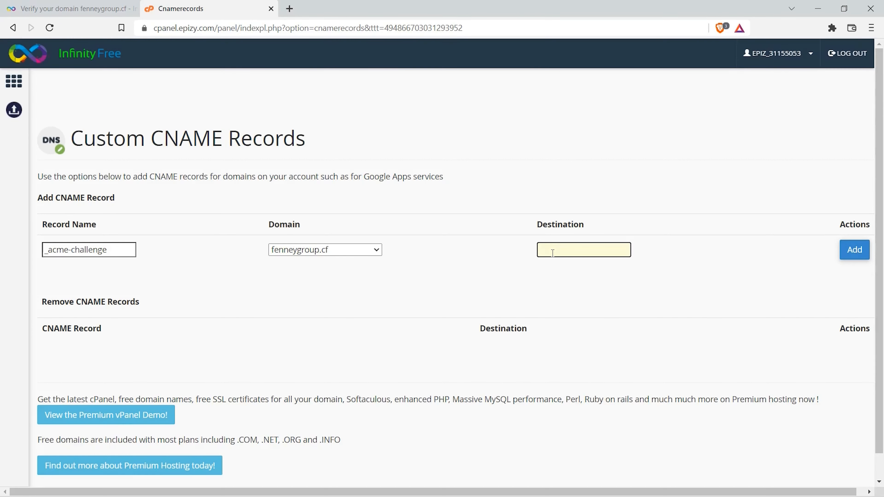
{"action": "right_click", "coordinate": [553, 253]}
{"action": "left_click", "coordinate": [591, 340]}
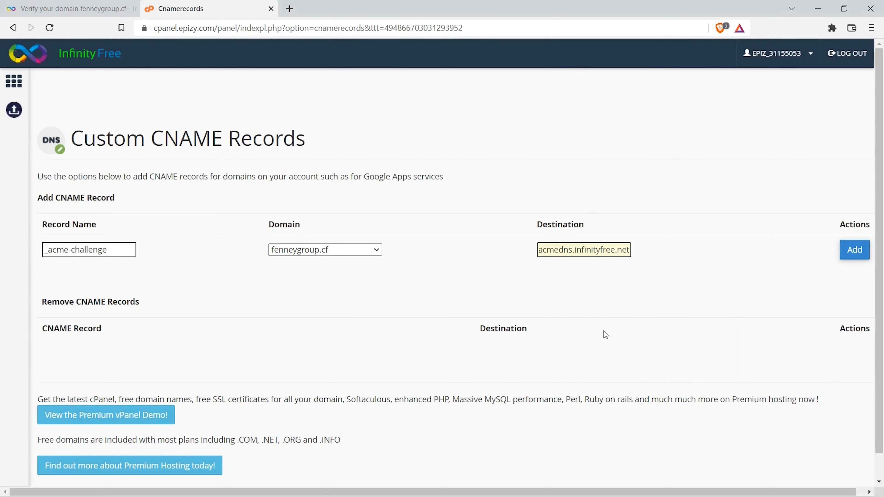
{"action": "left_click", "coordinate": [855, 253]}
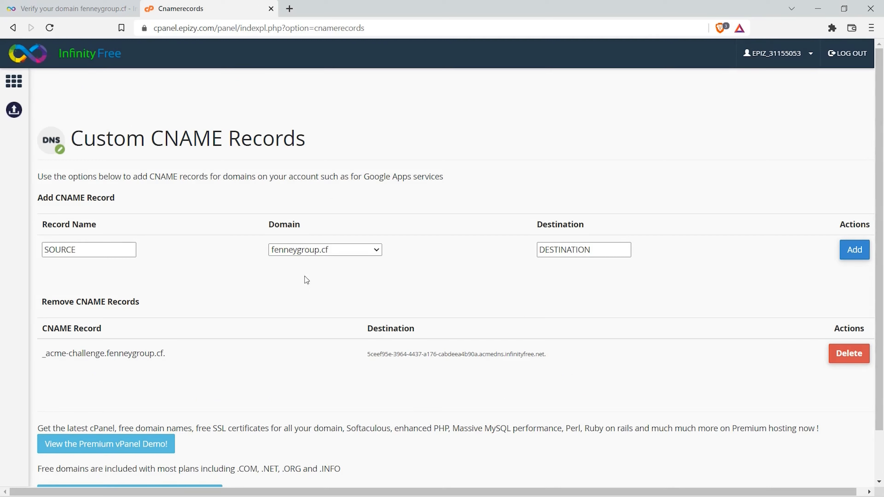
Step: Return to the SSL verification page for fenneygroup.cf and refresh it to check the CNAME record's current destination
{"action": "left_click", "coordinate": [84, 7]}
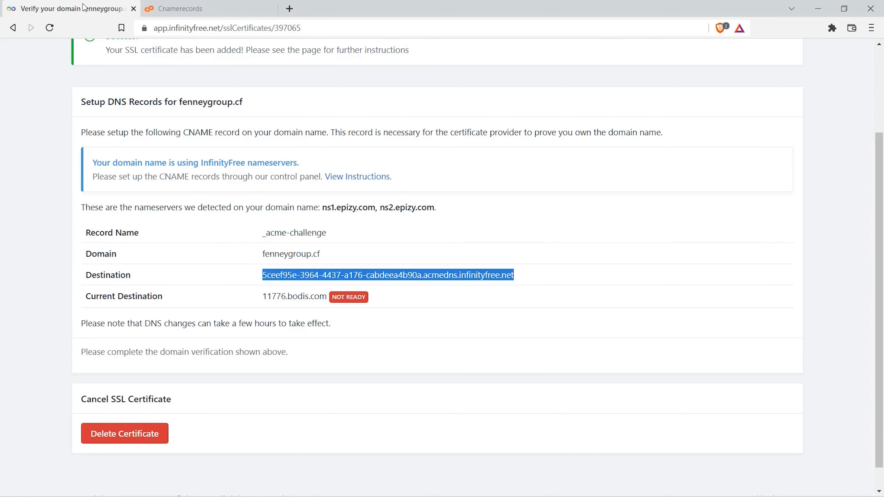
{"action": "left_click", "coordinate": [57, 136]}
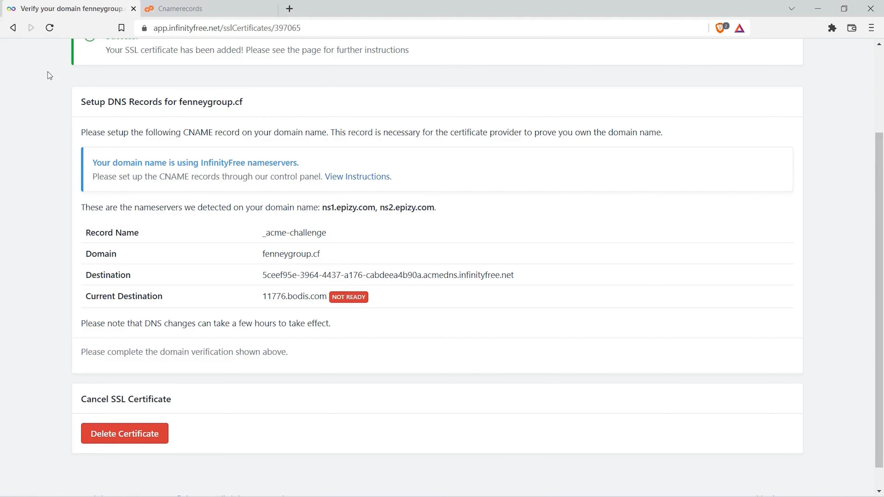
{"action": "left_click", "coordinate": [48, 31]}
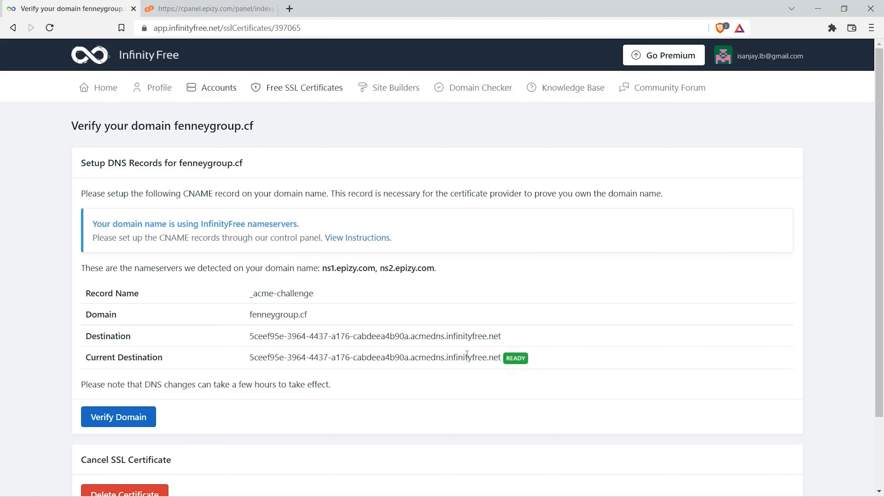
Step: Switch to the hosting control panel and open the SSL/TLS configuration page for fenneygroup.cf
{"action": "left_click", "coordinate": [240, 11]}
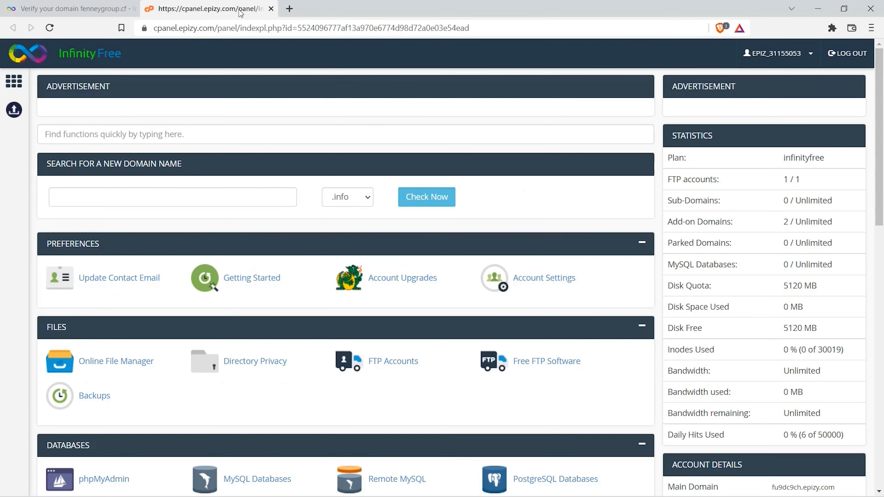
{"action": "scroll", "coordinate": [249, 102], "scroll_direction": "down", "scroll_amount": 10}
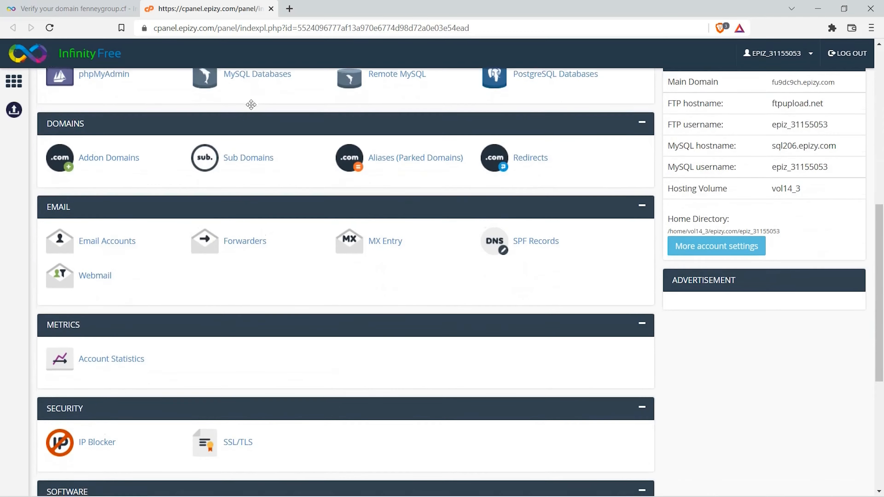
{"action": "scroll", "coordinate": [252, 105], "scroll_direction": "down", "scroll_amount": 6}
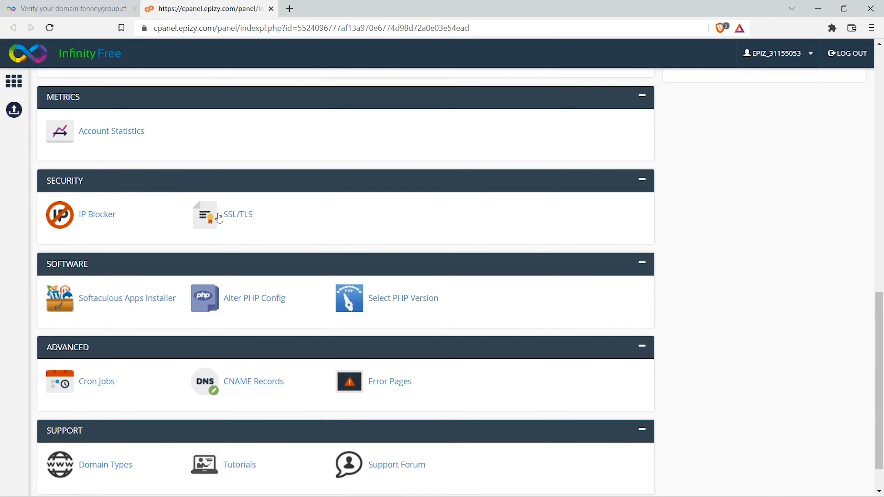
{"action": "left_click", "coordinate": [219, 217]}
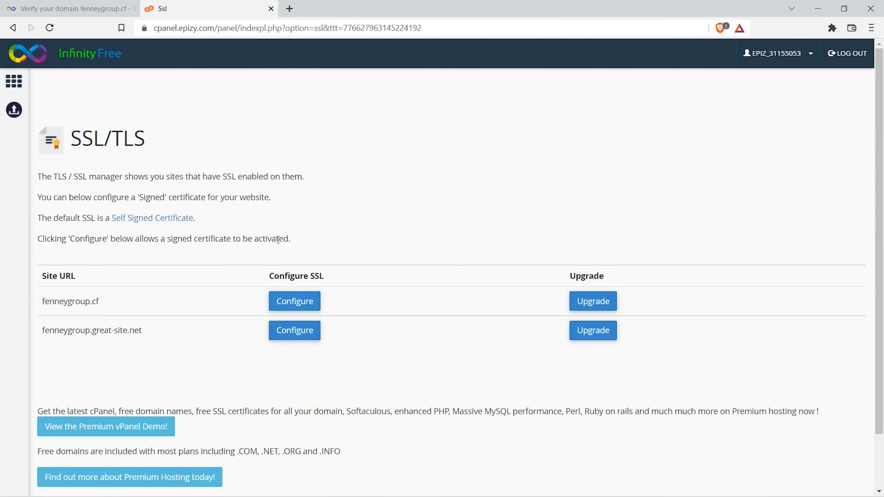
{"action": "left_click", "coordinate": [295, 301]}
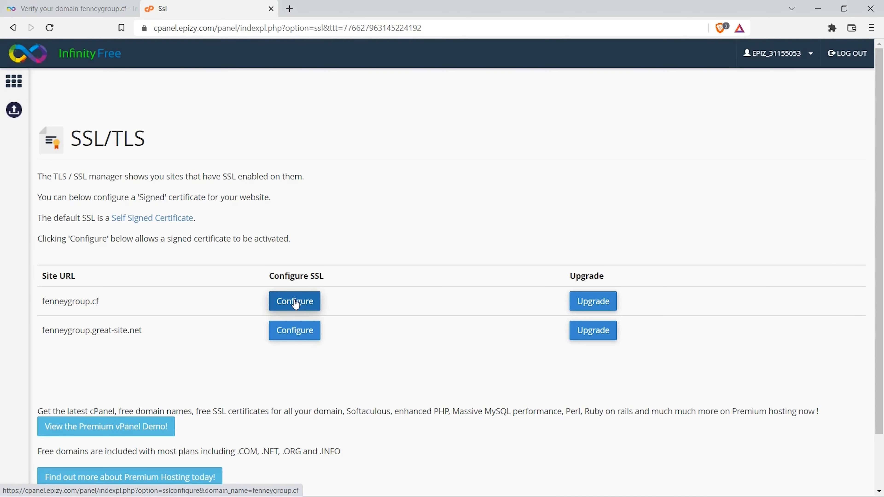
{"action": "scroll", "coordinate": [295, 304], "scroll_direction": "down", "scroll_amount": 12}
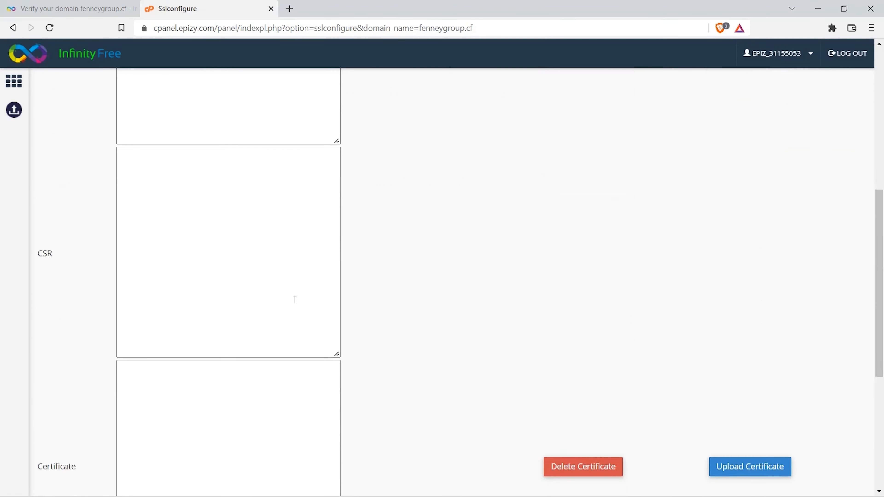
{"action": "scroll", "coordinate": [295, 300], "scroll_direction": "up", "scroll_amount": 12}
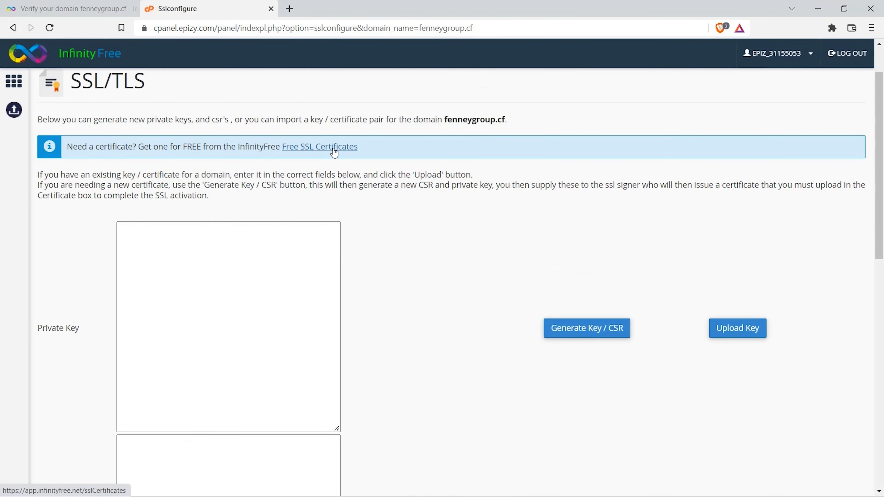
Step: Open the free SSL certificates list, verify the fenneygroup.cf domain to request its certificate, and refresh the request page
{"action": "left_click", "coordinate": [334, 147]}
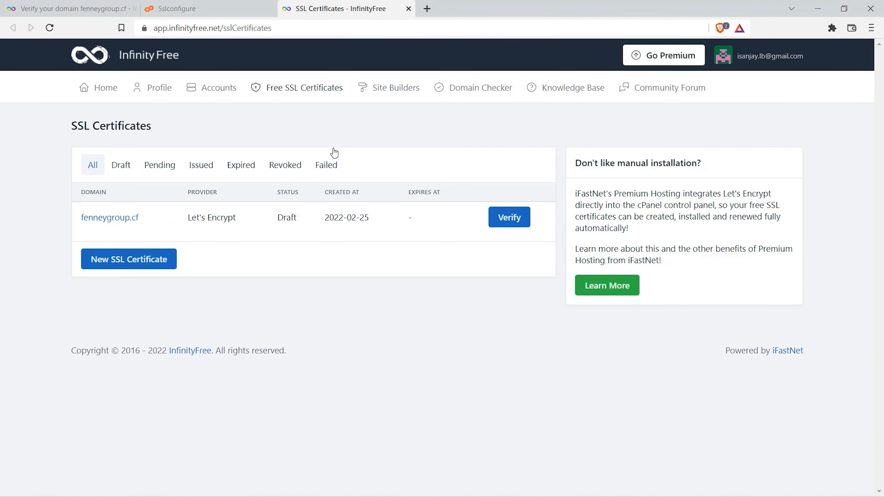
{"action": "left_click", "coordinate": [511, 222]}
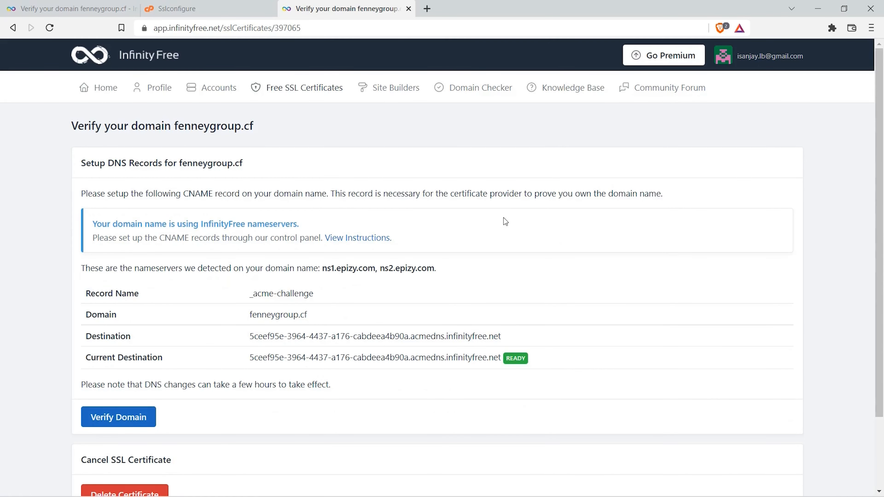
{"action": "left_click", "coordinate": [119, 417]}
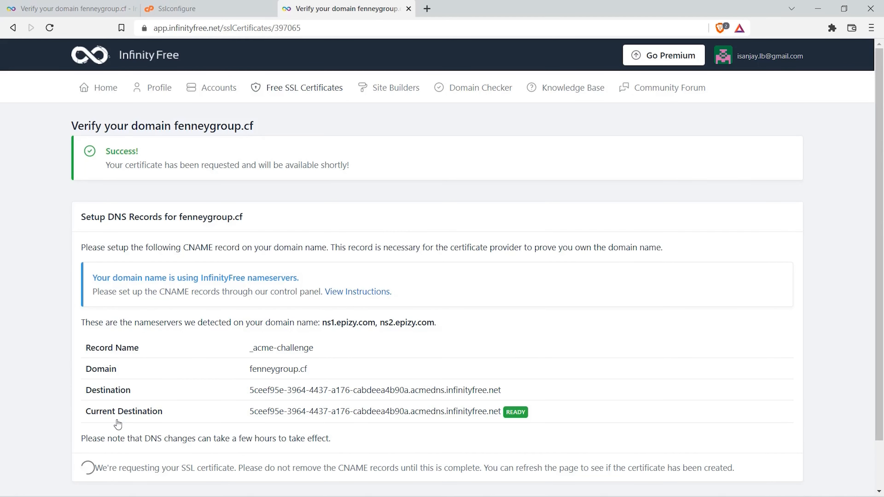
{"action": "scroll", "coordinate": [119, 424], "scroll_direction": "down", "scroll_amount": 2}
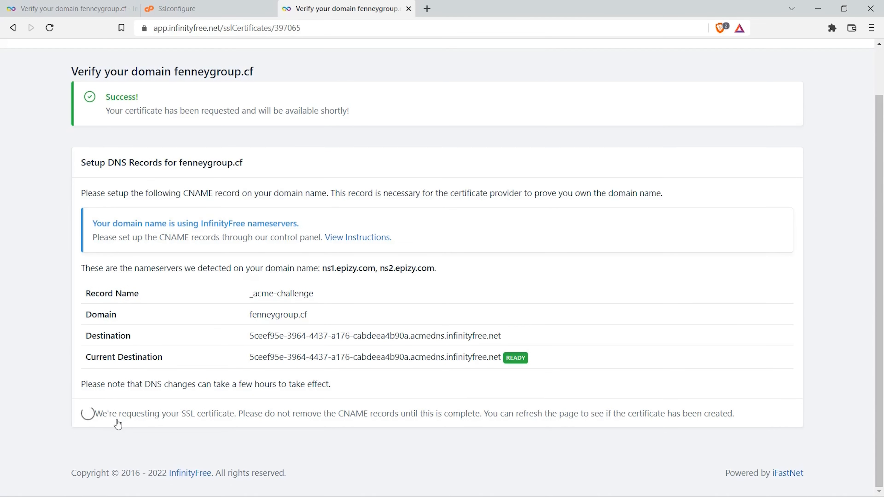
{"action": "left_click", "coordinate": [47, 32]}
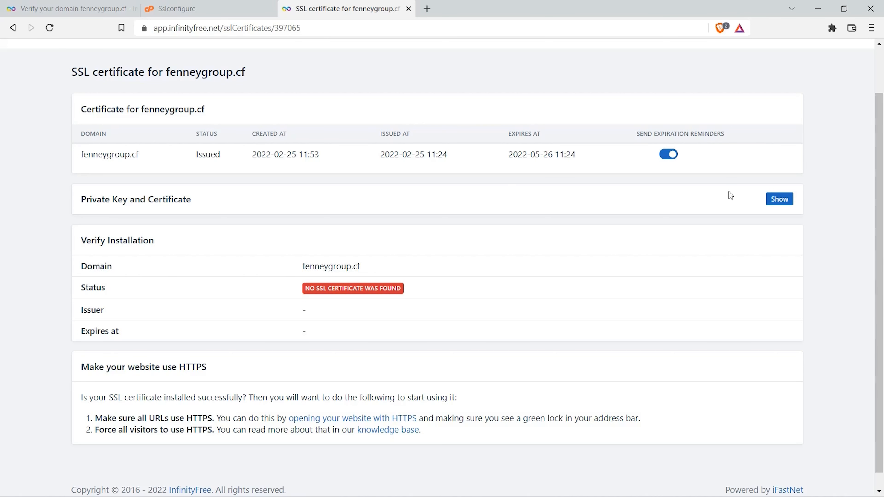
Step: Reveal the private key and certificate issued for fenneygroup.cf and copy the entire private key
{"action": "left_click", "coordinate": [778, 200]}
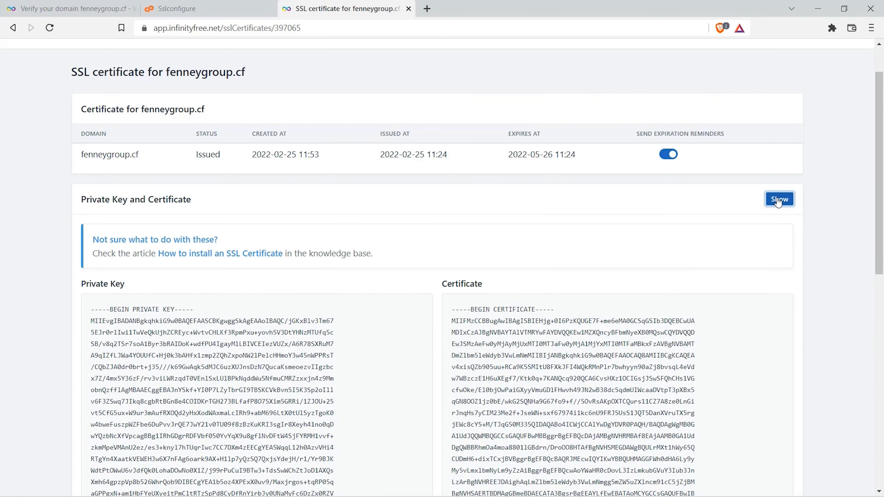
{"action": "scroll", "coordinate": [767, 201], "scroll_direction": "down", "scroll_amount": 5}
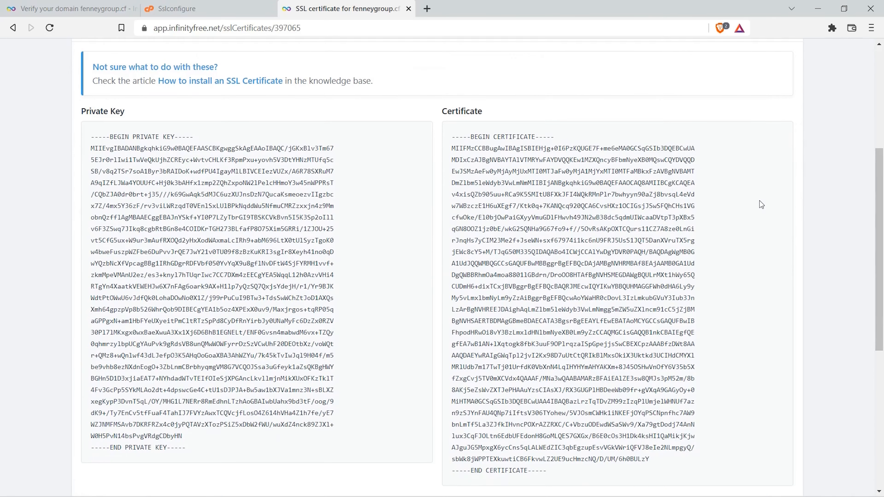
{"action": "left_click_drag", "start_coordinate": [91, 137], "coordinate": [195, 444]}
{"action": "right_click", "coordinate": [203, 384]}
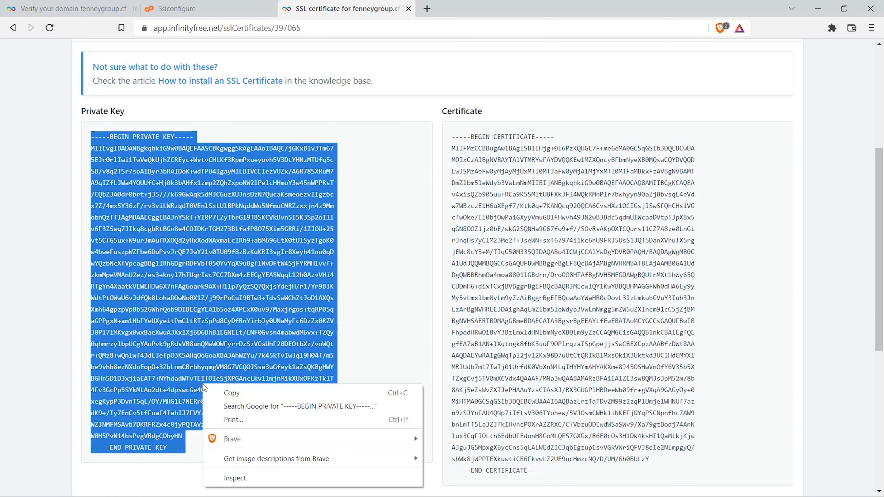
{"action": "left_click", "coordinate": [224, 392]}
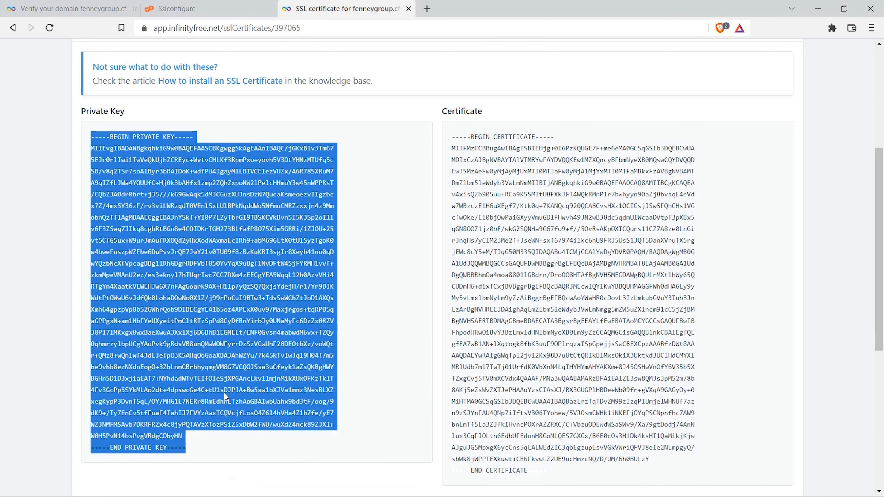
Step: Paste the private key into the Private Key field of the control panel's SSL/TLS configuration and upload it
{"action": "left_click", "coordinate": [220, 8]}
{"action": "left_click", "coordinate": [193, 251]}
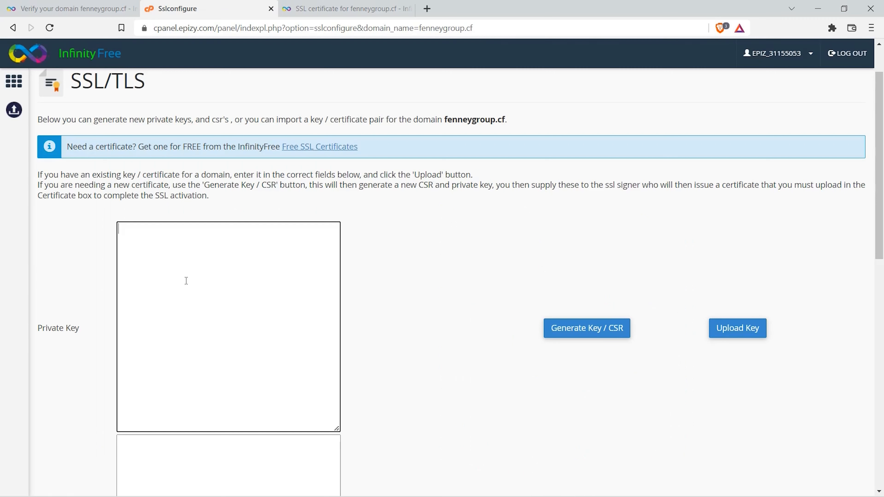
{"action": "right_click", "coordinate": [186, 280]}
{"action": "left_click", "coordinate": [224, 363]}
{"action": "left_click", "coordinate": [725, 335]}
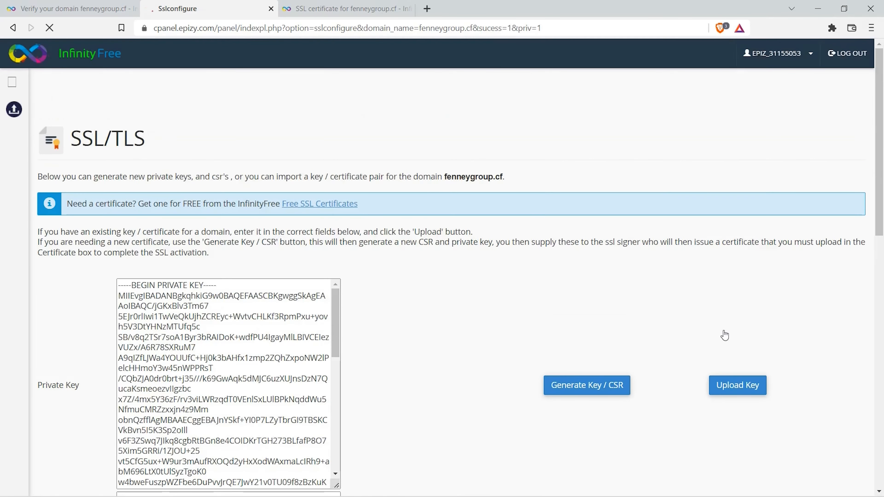
Step: Return to the fenneygroup.cf SSL certificate page and copy the entire certificate text
{"action": "left_click", "coordinate": [348, 12]}
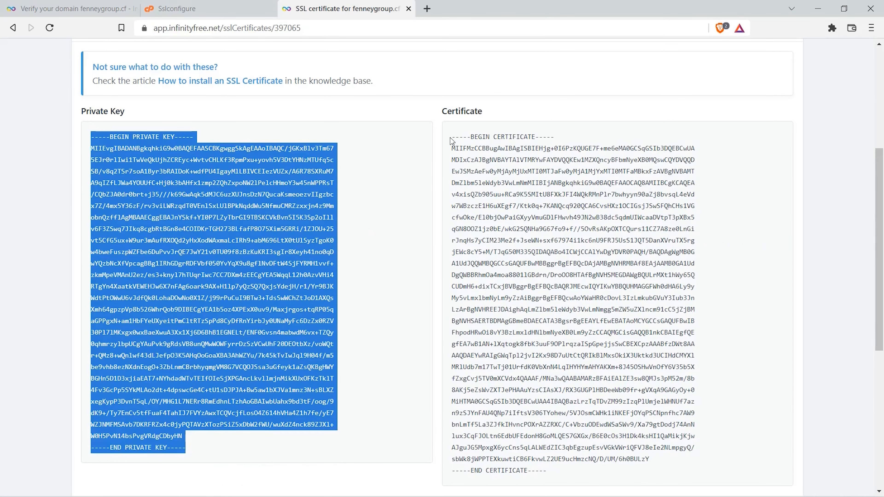
{"action": "left_click_drag", "start_coordinate": [452, 137], "coordinate": [548, 470]}
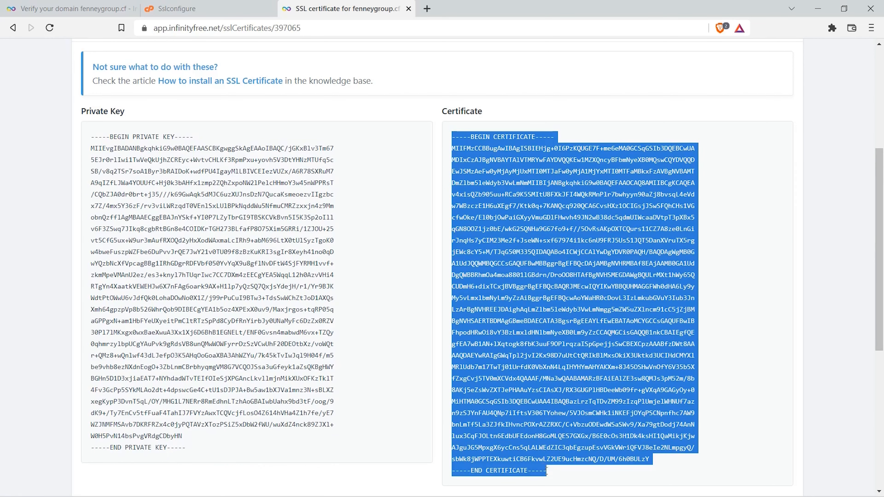
{"action": "right_click", "coordinate": [553, 465]}
{"action": "left_click", "coordinate": [598, 361]}
Step: Paste the certificate text into the Certificate field of the control panel's SSL/TLS configuration and upload it
{"action": "left_click", "coordinate": [220, 3]}
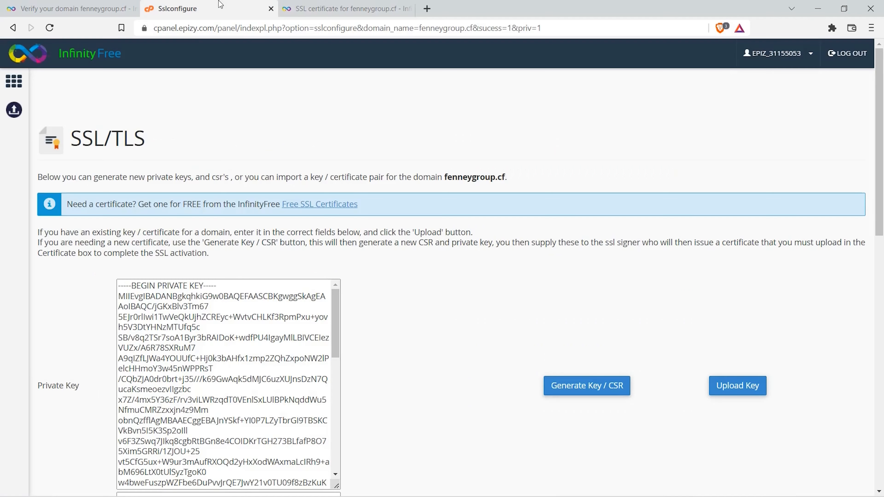
{"action": "scroll", "coordinate": [360, 315], "scroll_direction": "down", "scroll_amount": 8}
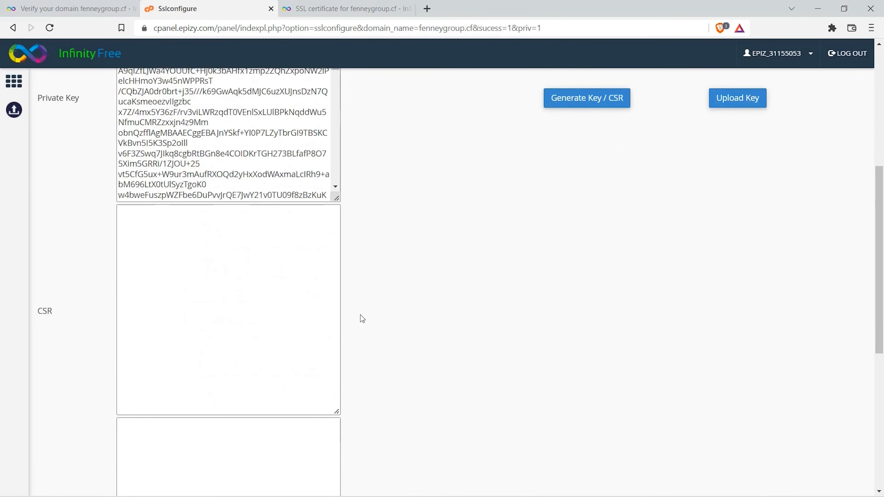
{"action": "scroll", "coordinate": [360, 315], "scroll_direction": "down", "scroll_amount": 5}
{"action": "left_click", "coordinate": [221, 334]}
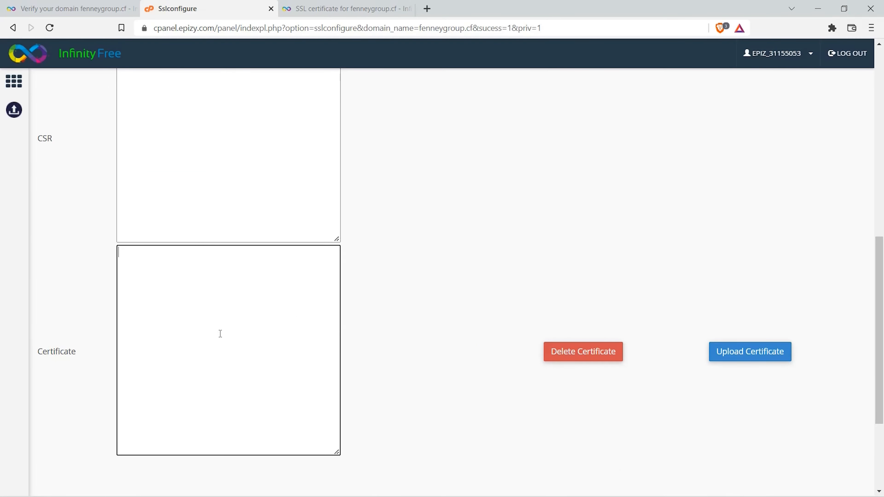
{"action": "right_click", "coordinate": [220, 334]}
{"action": "left_click", "coordinate": [254, 206]}
{"action": "left_click", "coordinate": [724, 353]}
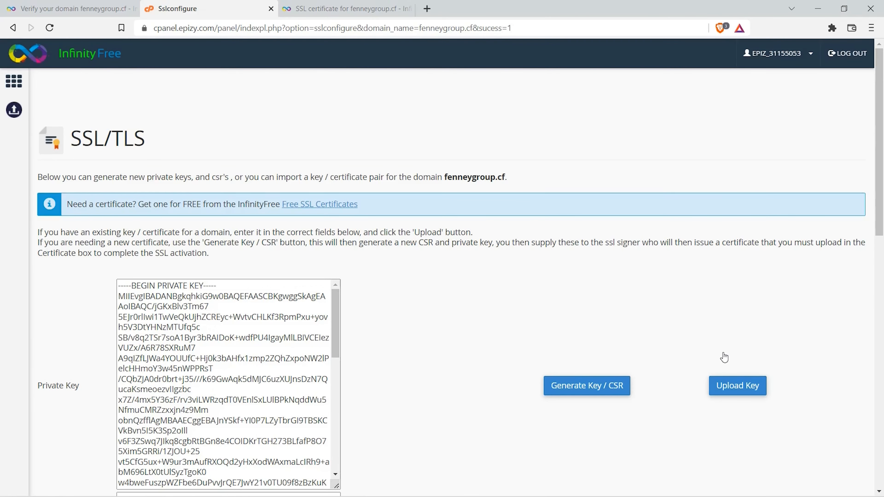
Step: Return to the SSL certificate page, hide the private key and certificate, and refresh to check the installation status
{"action": "left_click", "coordinate": [363, 14]}
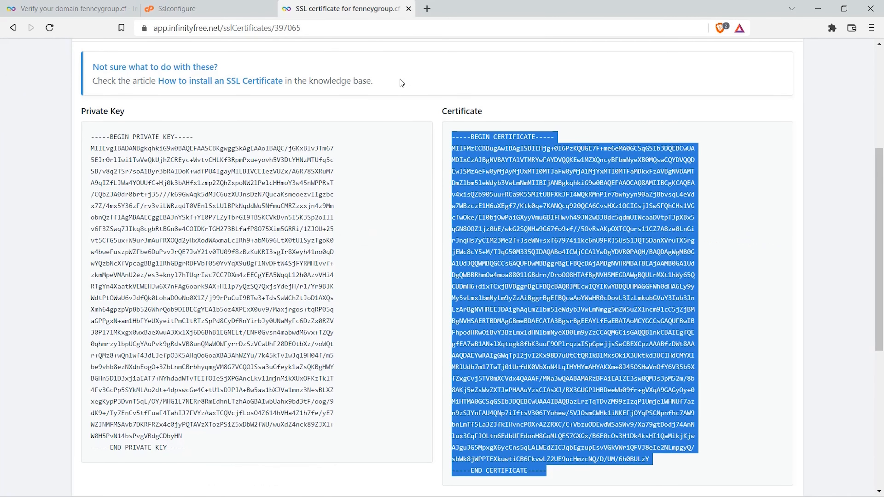
{"action": "scroll", "coordinate": [402, 83], "scroll_direction": "up", "scroll_amount": 3}
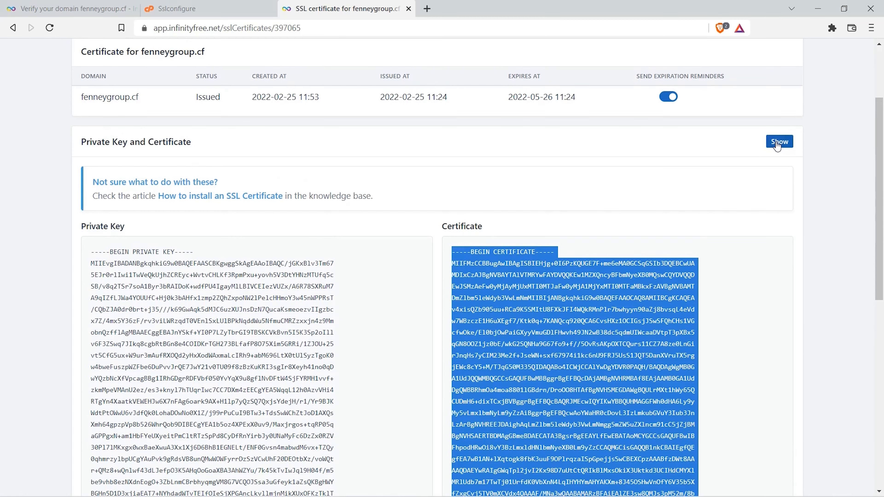
{"action": "left_click", "coordinate": [778, 145]}
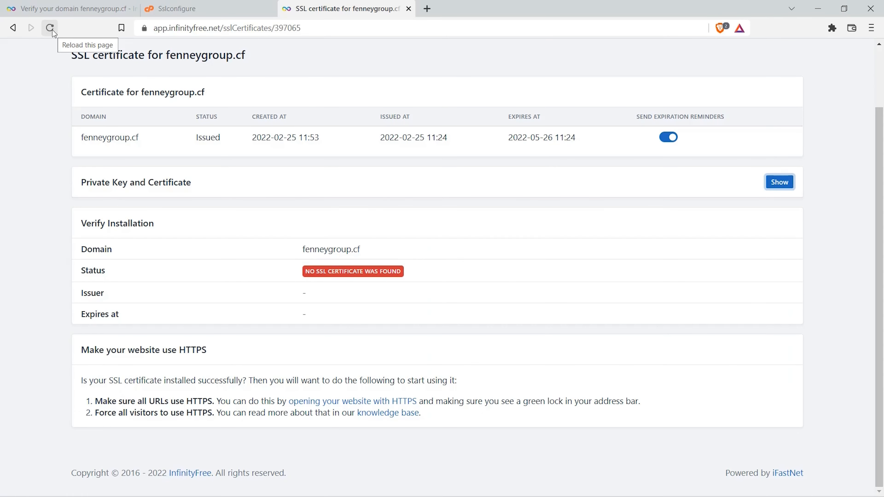
{"action": "left_click", "coordinate": [53, 30]}
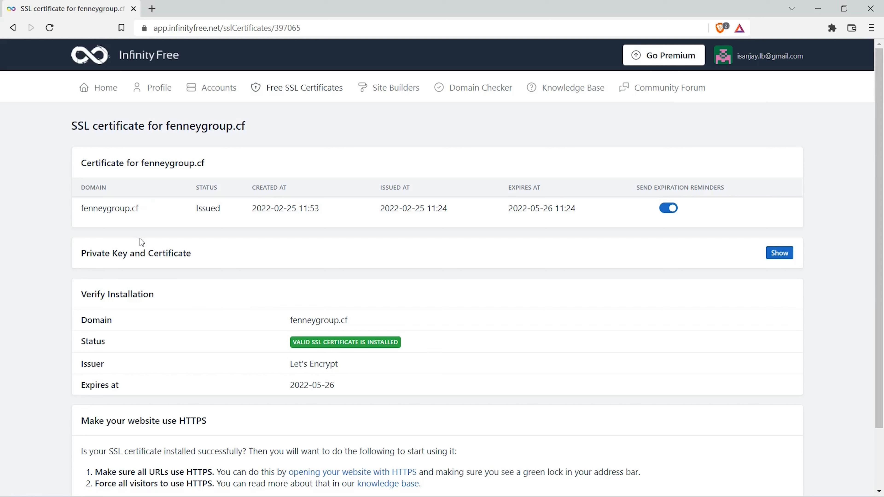
Step: Copy the domain fenneygroup.cf from the certificate details and open the site in a new browser tab
{"action": "left_click_drag", "start_coordinate": [80, 206], "coordinate": [139, 210]}
{"action": "right_click", "coordinate": [177, 211]}
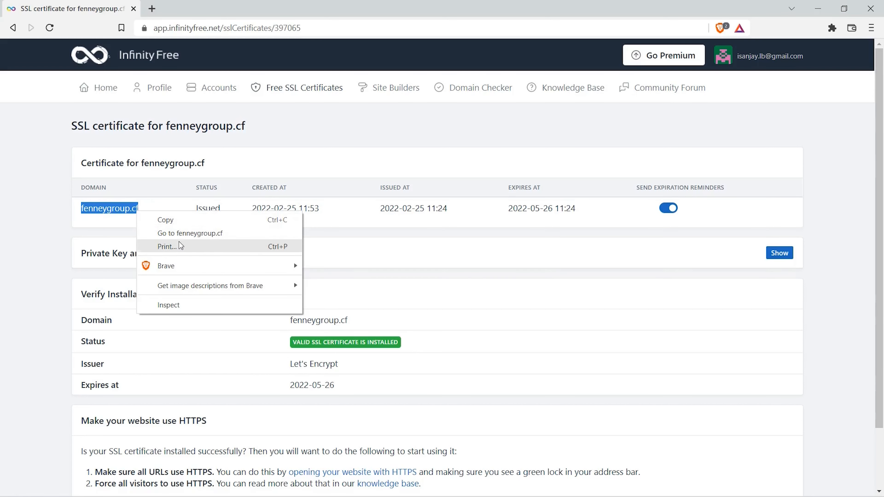
{"action": "left_click", "coordinate": [179, 222]}
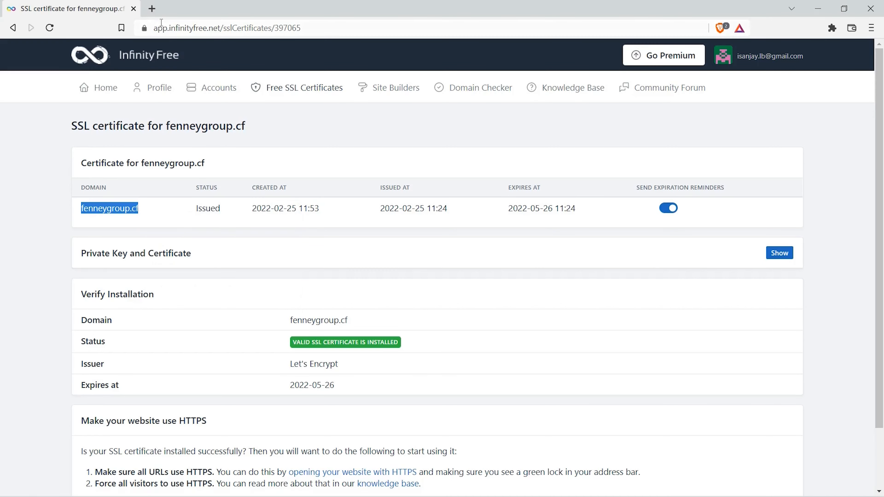
{"action": "left_click", "coordinate": [152, 9]}
{"action": "right_click", "coordinate": [190, 33]}
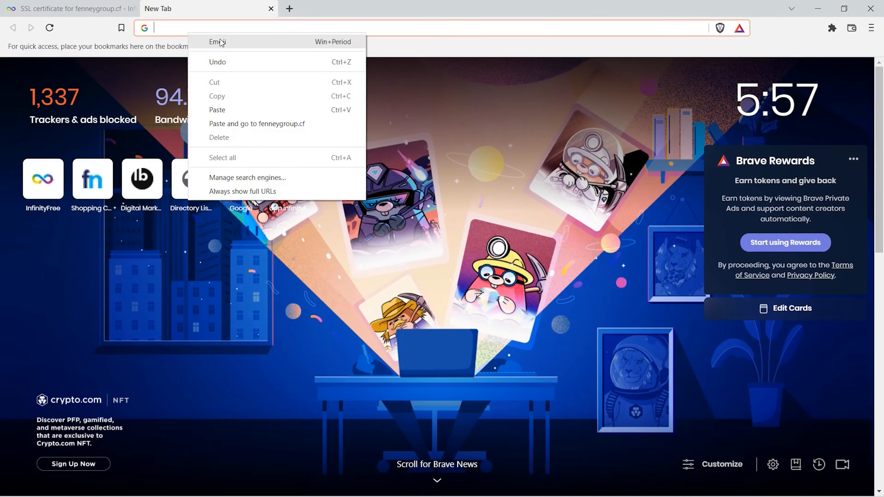
{"action": "left_click", "coordinate": [240, 123]}
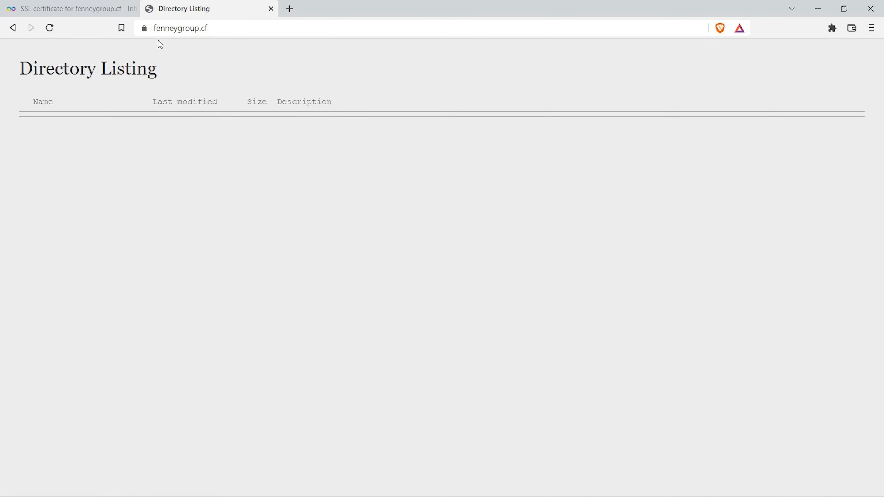
Step: Check the connection security information for fenneygroup.cf, then close the site's tab
{"action": "left_click", "coordinate": [145, 29]}
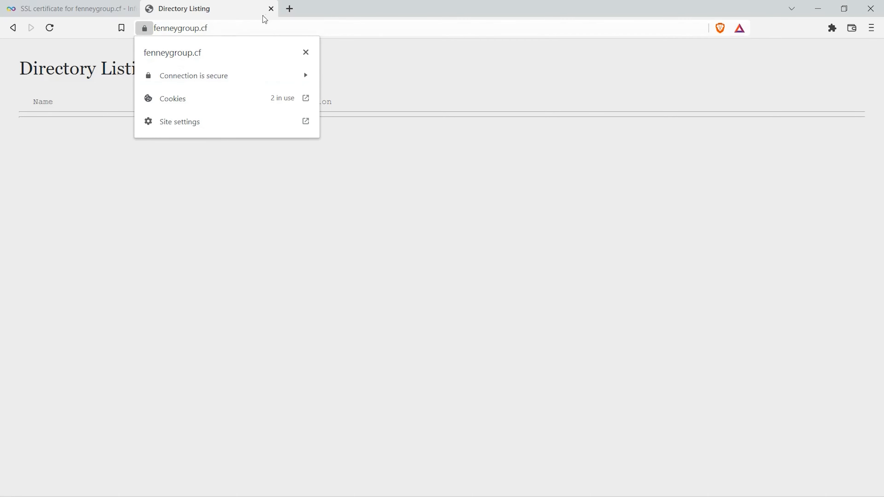
{"action": "left_click", "coordinate": [272, 10]}
{"action": "left_click", "coordinate": [272, 8]}
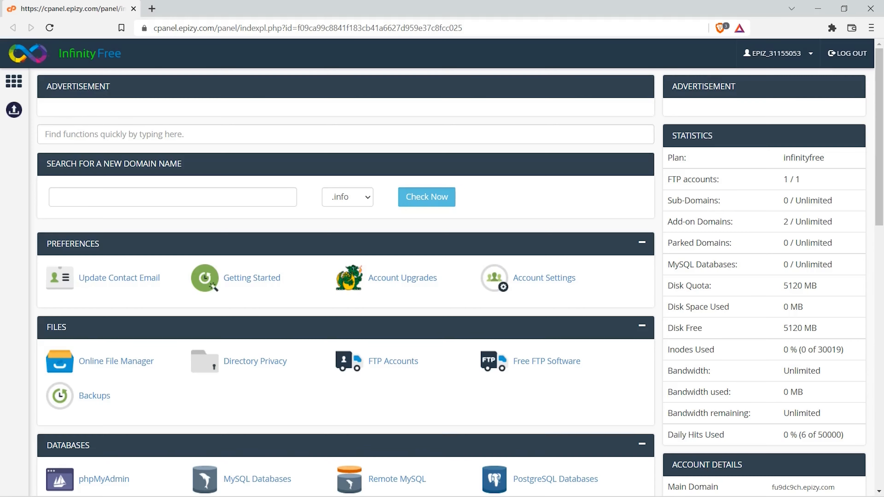
Step: Launch the Softaculous Apps Installer from the hosting control panel and open the WordPress installation form
{"action": "scroll", "coordinate": [495, 197], "scroll_direction": "down", "scroll_amount": 8}
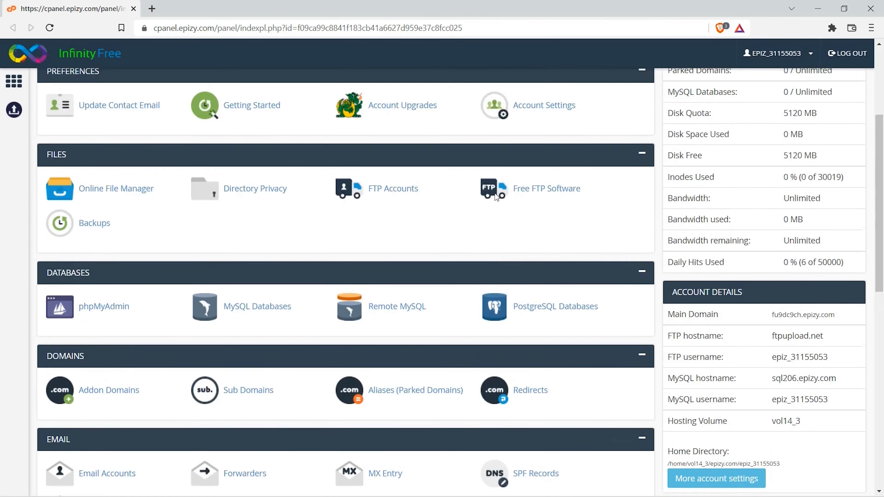
{"action": "scroll", "coordinate": [495, 193], "scroll_direction": "down", "scroll_amount": 8}
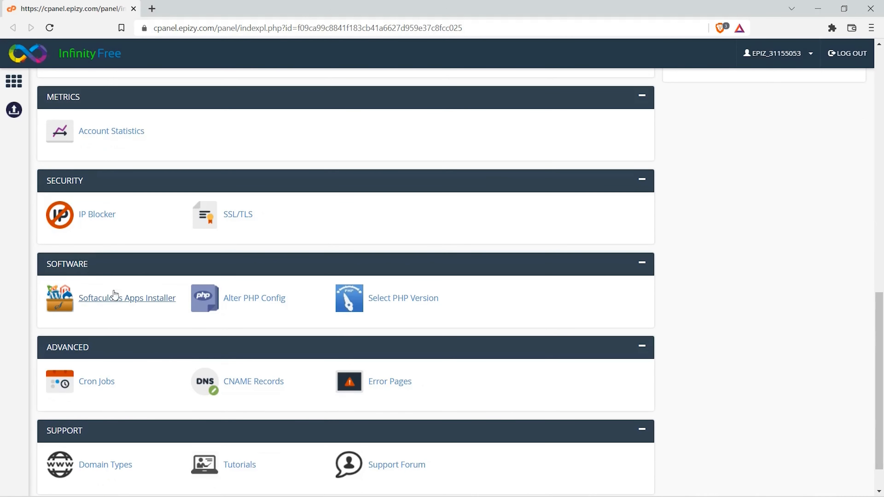
{"action": "left_click", "coordinate": [122, 311]}
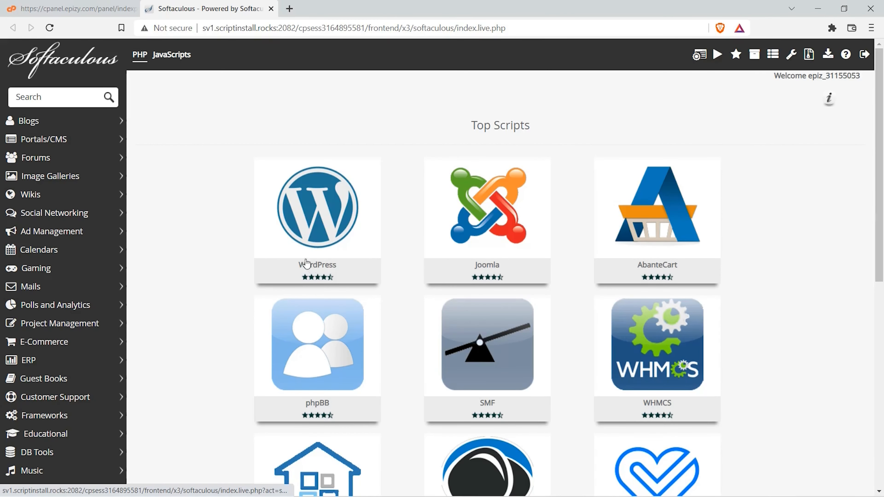
{"action": "left_click", "coordinate": [285, 239]}
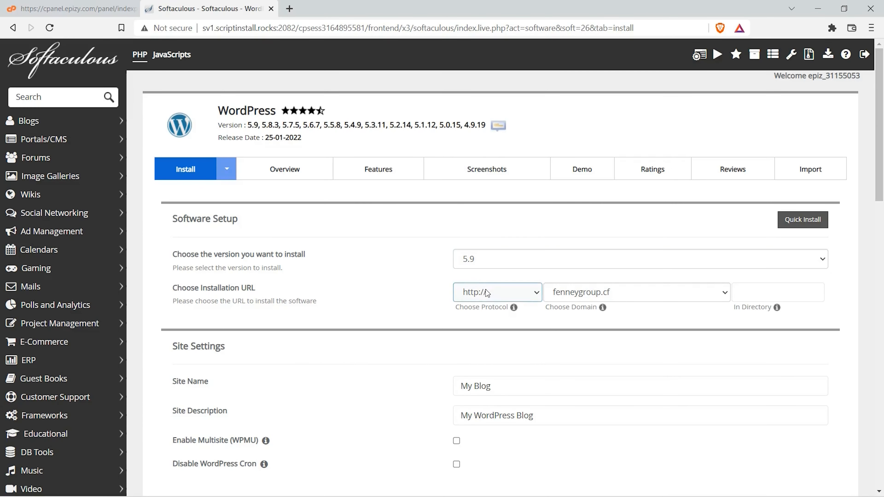
{"action": "left_click", "coordinate": [486, 296]}
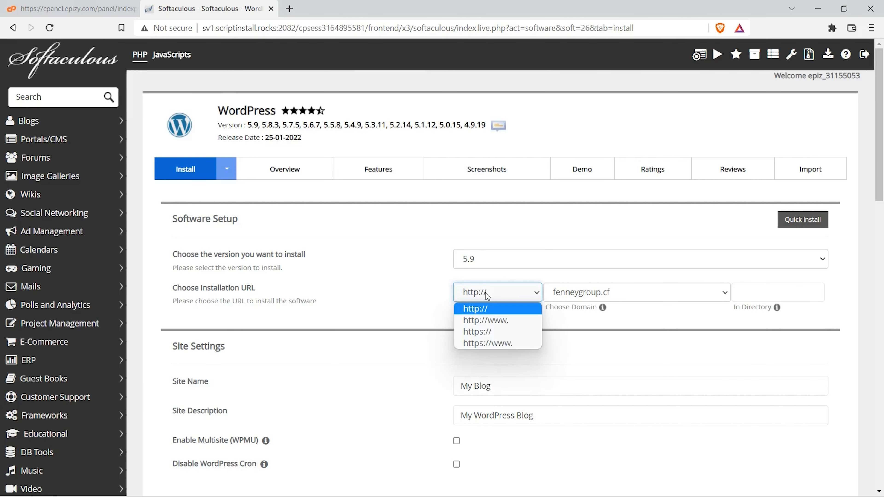
{"action": "left_click", "coordinate": [482, 332]}
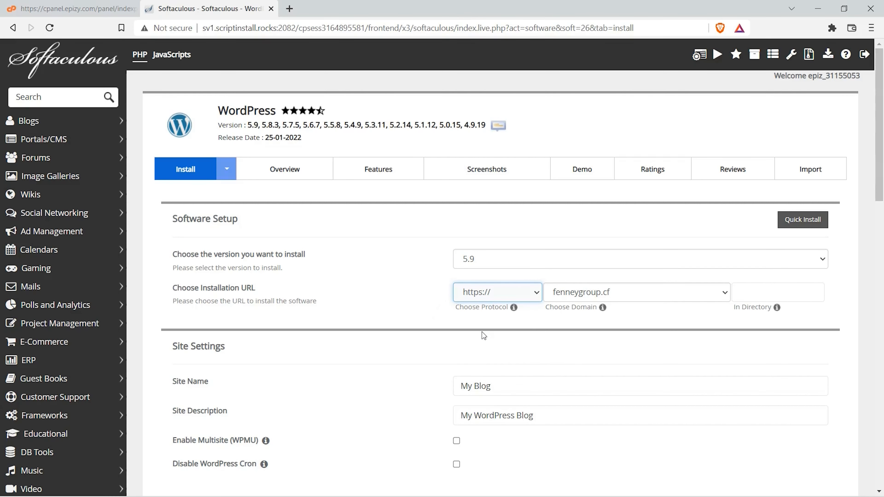
{"action": "left_click", "coordinate": [586, 297]}
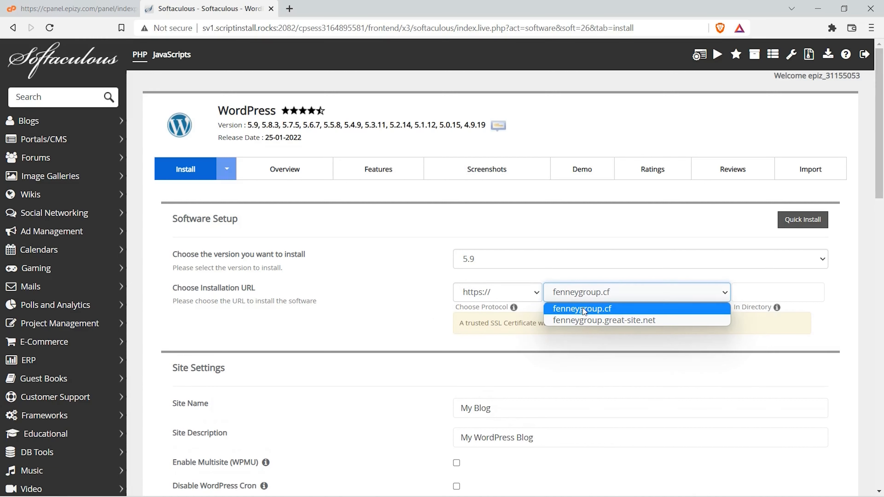
{"action": "left_click", "coordinate": [582, 309]}
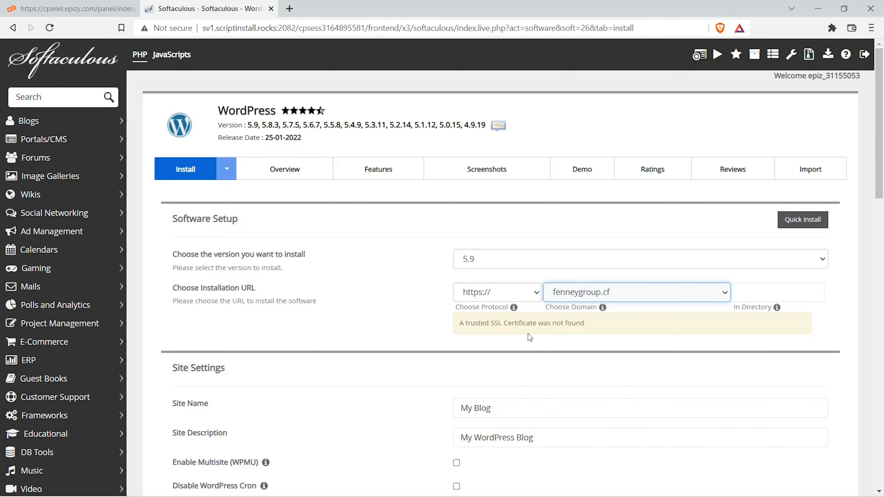
Step: Replace the default site name in Site Settings with Fenney Group
{"action": "scroll", "coordinate": [528, 334], "scroll_direction": "down", "scroll_amount": 3}
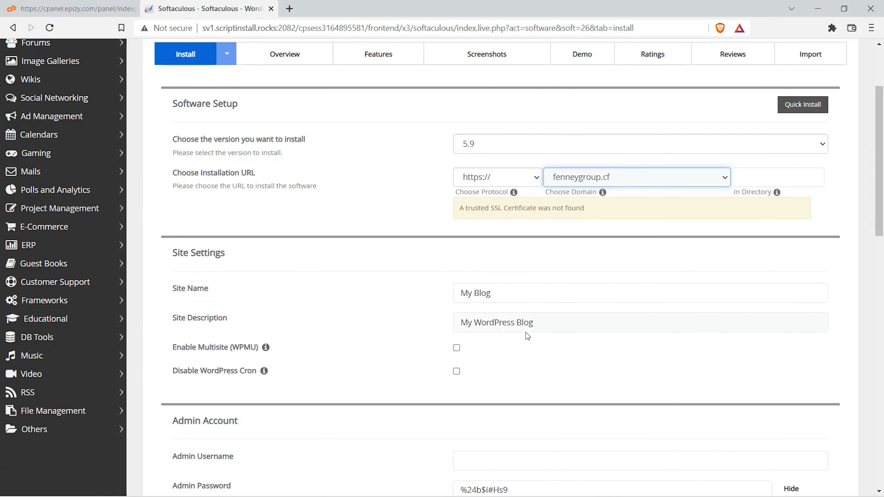
{"action": "left_click_drag", "start_coordinate": [502, 294], "coordinate": [454, 296]}
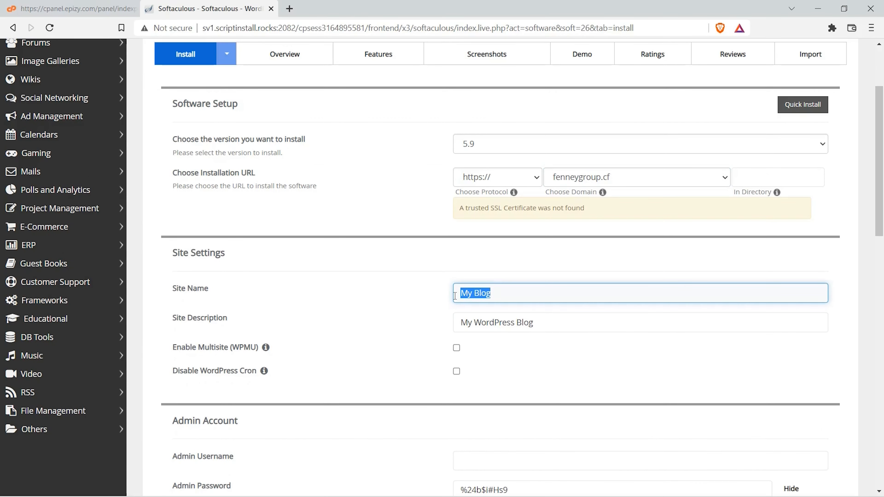
{"action": "type", "text": "Fenney Group"}
Step: Set the admin username to admin, hide the admin password and replace it with a custom one
{"action": "scroll", "coordinate": [455, 296], "scroll_direction": "down", "scroll_amount": 5}
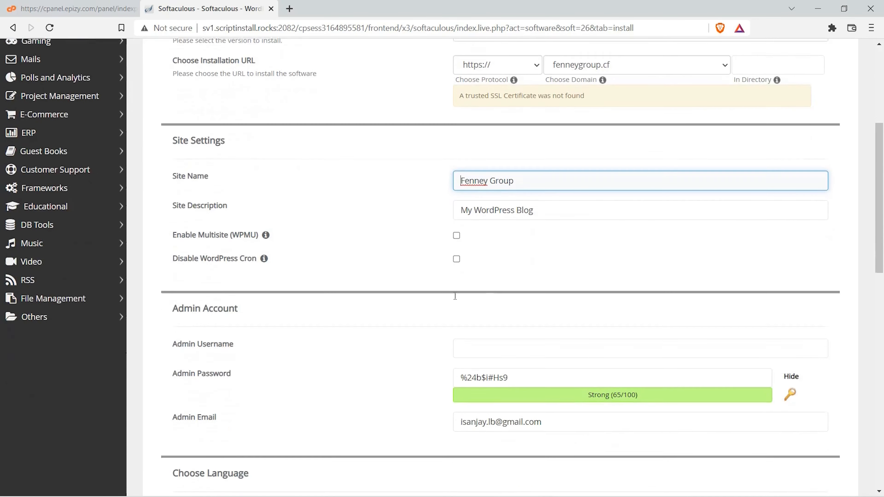
{"action": "left_click", "coordinate": [482, 294]}
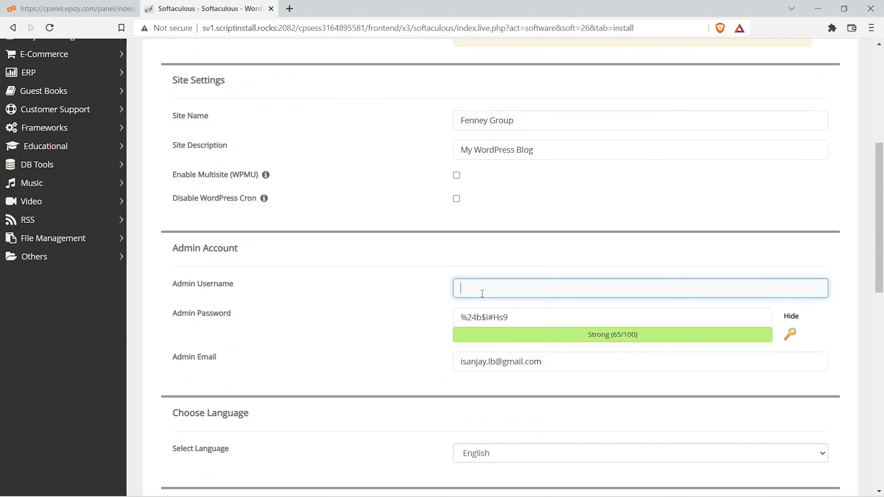
{"action": "type", "text": "admin"}
{"action": "left_click", "coordinate": [789, 315]}
{"action": "left_click_drag", "start_coordinate": [509, 321], "coordinate": [455, 324]}
{"action": "type", "text": "•••••••"}
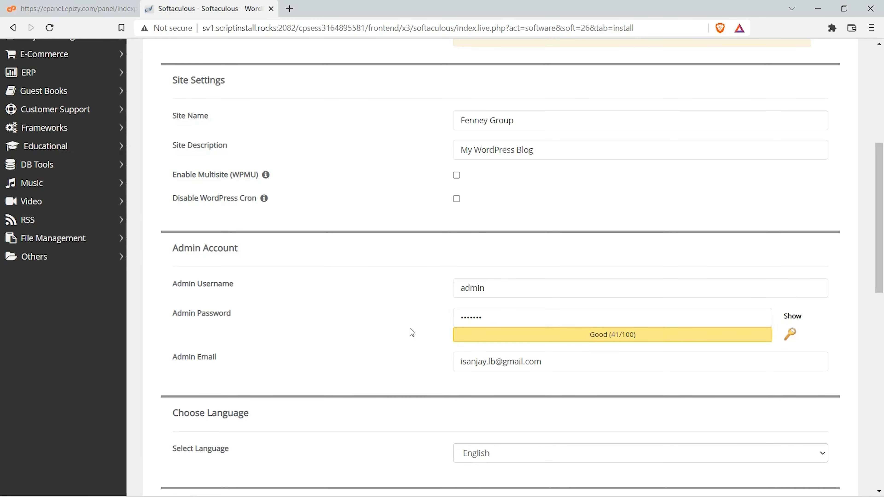
Step: Start the WordPress installation without selecting a theme and let it run to completion
{"action": "scroll", "coordinate": [410, 329], "scroll_direction": "down", "scroll_amount": 9}
{"action": "scroll", "coordinate": [410, 329], "scroll_direction": "down", "scroll_amount": 5}
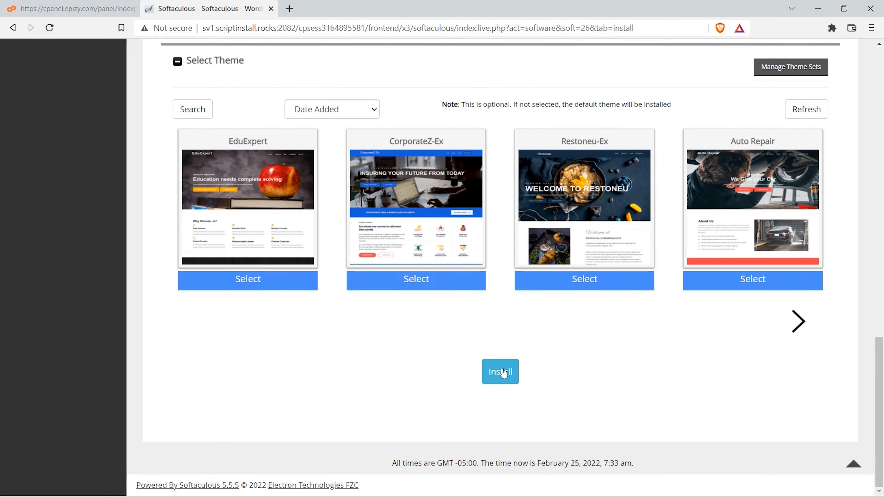
{"action": "left_click", "coordinate": [500, 371]}
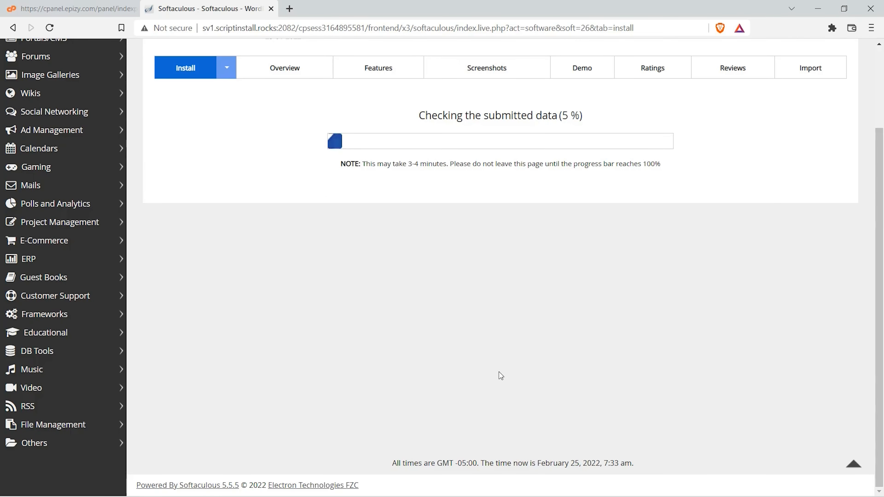
{"action": "scroll", "coordinate": [499, 371], "scroll_direction": "up", "scroll_amount": 3}
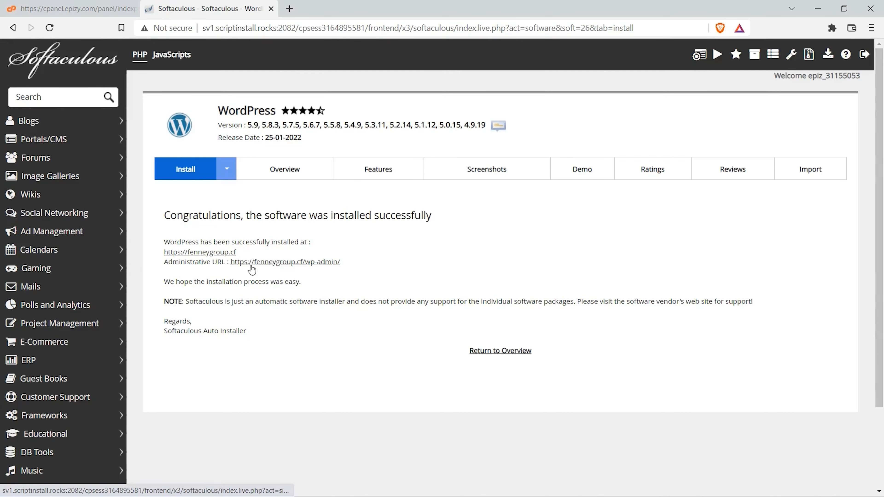
{"action": "left_click", "coordinate": [217, 253]}
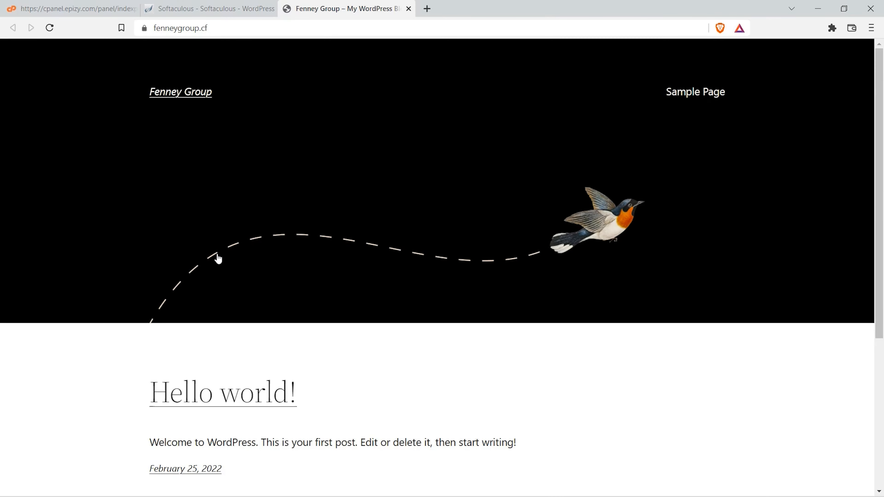
{"action": "scroll", "coordinate": [218, 257], "scroll_direction": "down", "scroll_amount": 5}
{"action": "scroll", "coordinate": [219, 258], "scroll_direction": "up", "scroll_amount": 4}
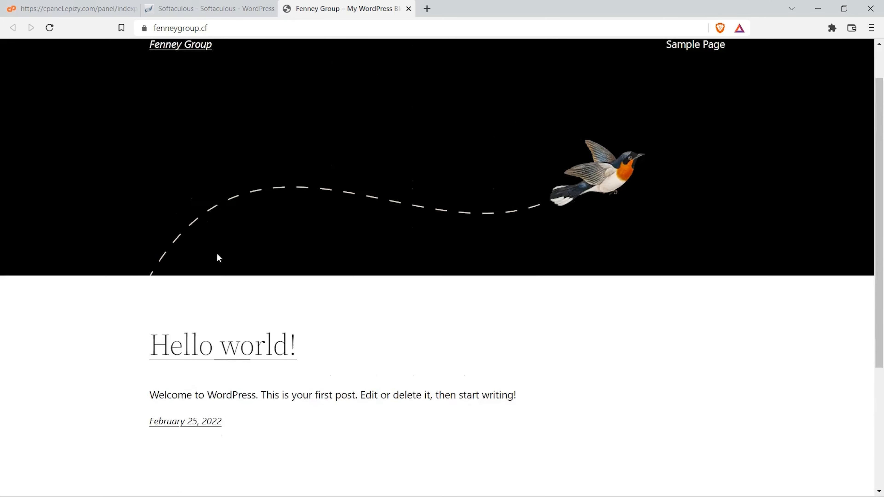
{"action": "scroll", "coordinate": [218, 258], "scroll_direction": "up", "scroll_amount": 1}
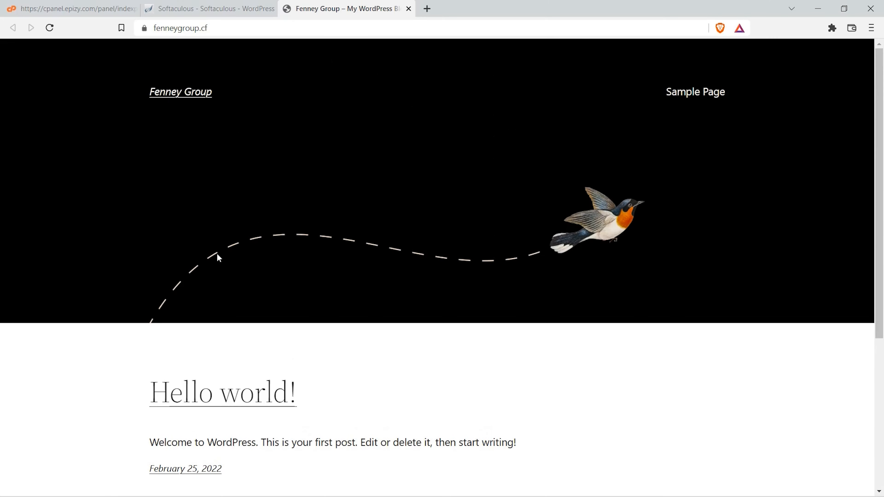
Step: Open the site's WordPress admin dashboard from the installer's administrative URL and go to the Add Themes page
{"action": "left_click", "coordinate": [206, 14]}
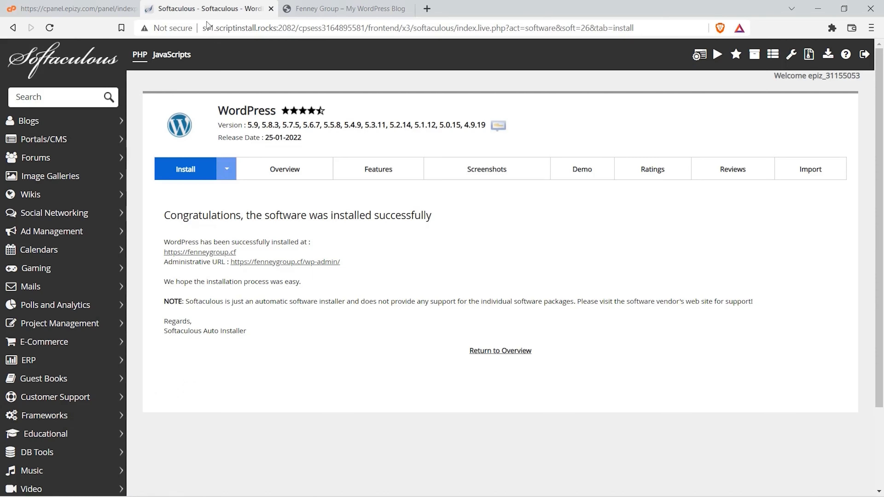
{"action": "left_click", "coordinate": [268, 264]}
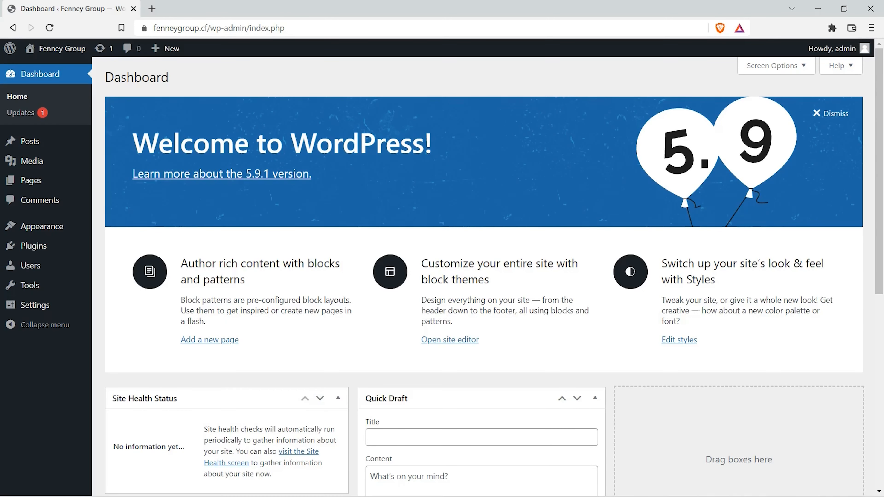
{"action": "mouse_move", "coordinate": [41, 227]}
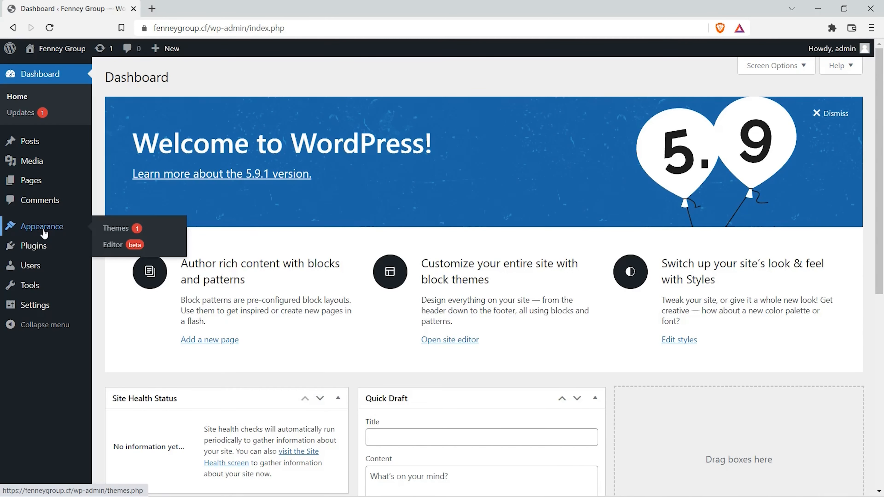
{"action": "left_click", "coordinate": [112, 229]}
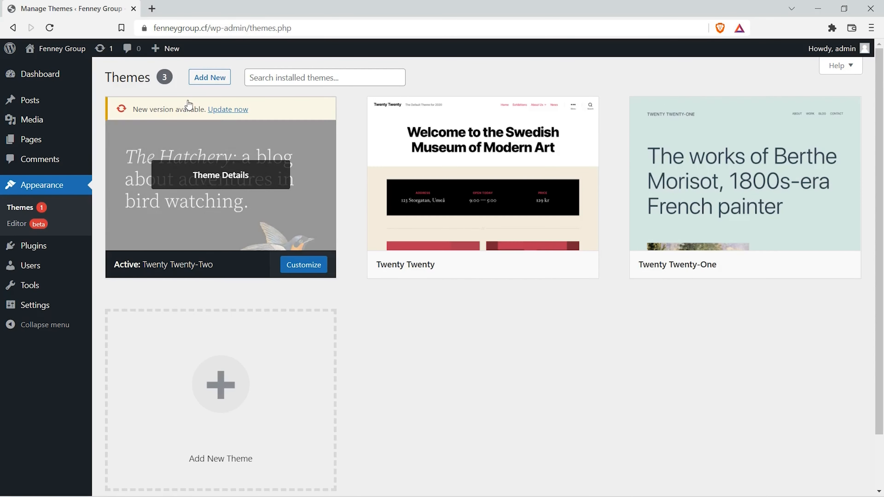
{"action": "left_click", "coordinate": [202, 78]}
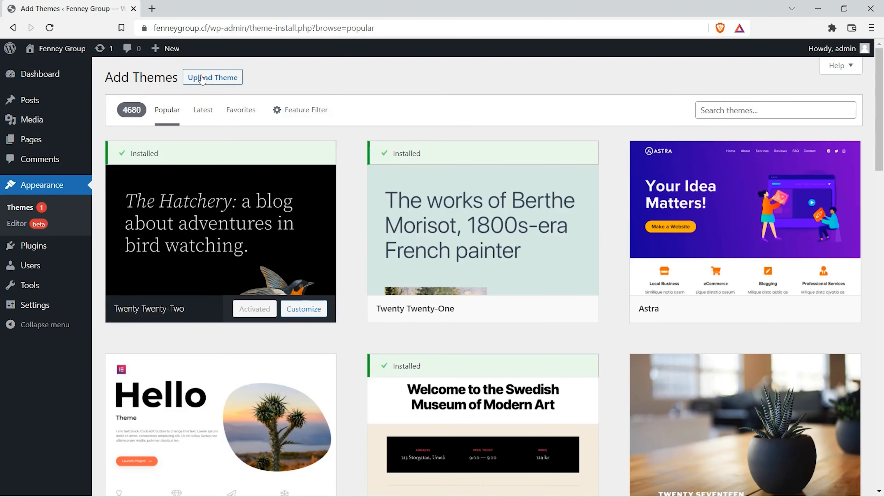
Step: Install the Astra theme from the popular themes and activate it
{"action": "mouse_move", "coordinate": [679, 218]}
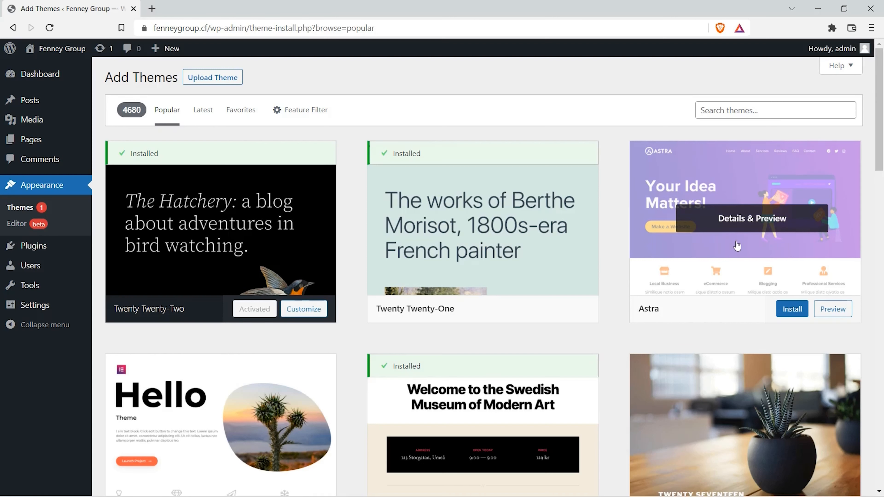
{"action": "left_click", "coordinate": [740, 110]}
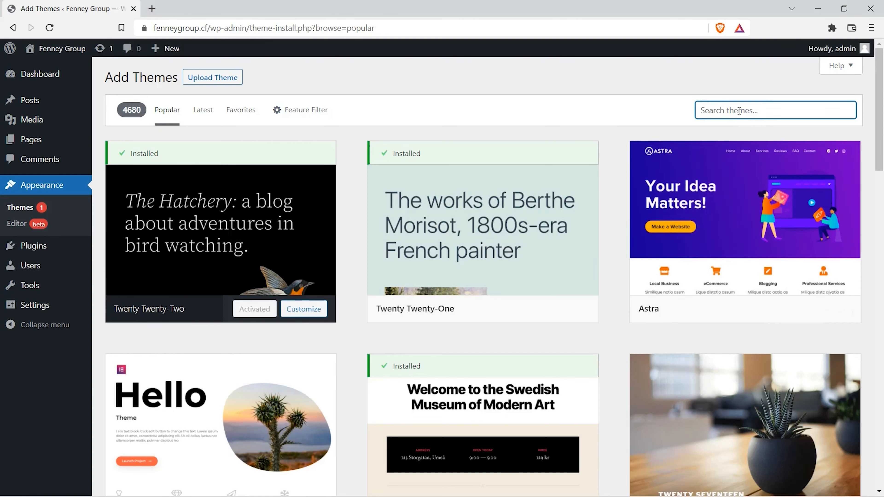
{"action": "mouse_move", "coordinate": [764, 184]}
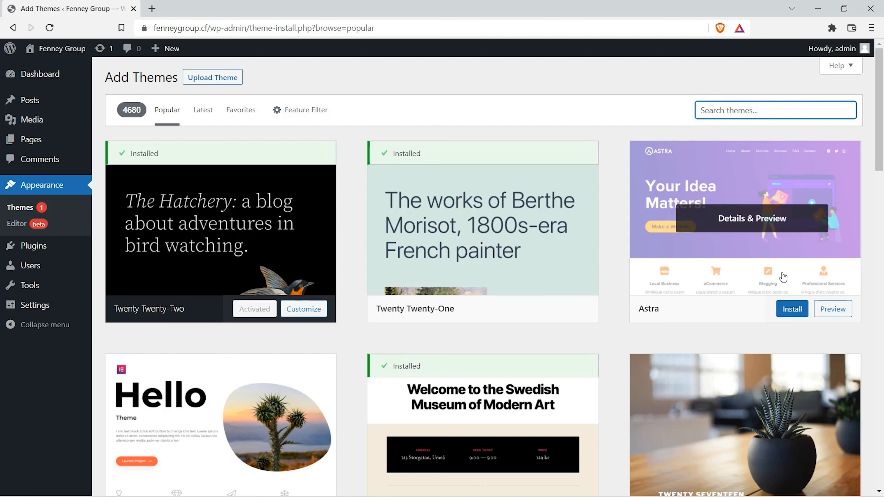
{"action": "left_click", "coordinate": [795, 313]}
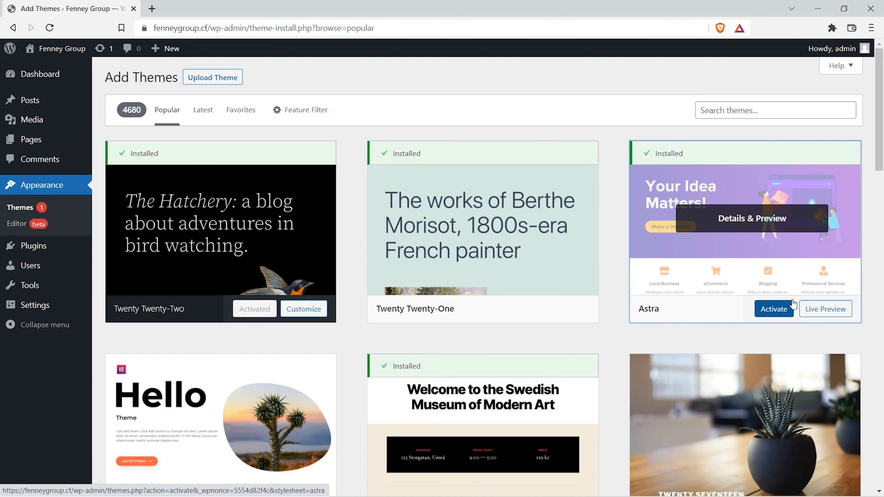
{"action": "left_click", "coordinate": [773, 316]}
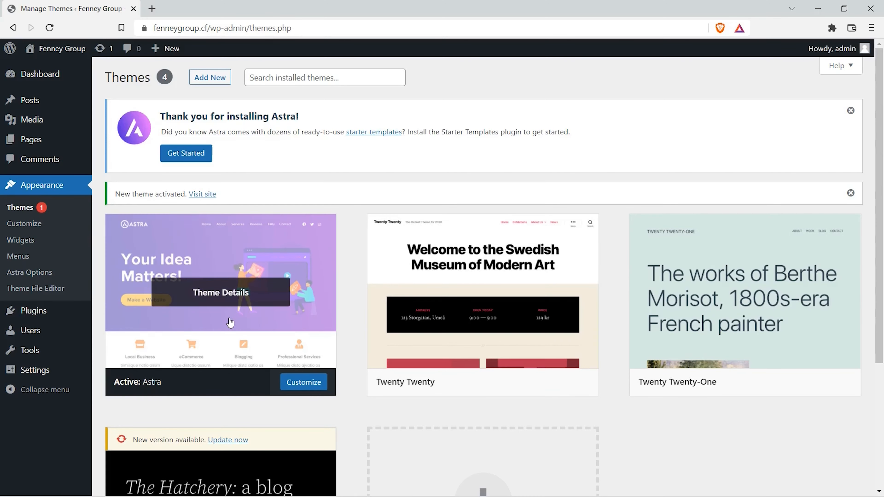
Step: Open the Add Plugins page, search for "elementor" and install the Elementor Website Builder plugin
{"action": "mouse_move", "coordinate": [61, 314]}
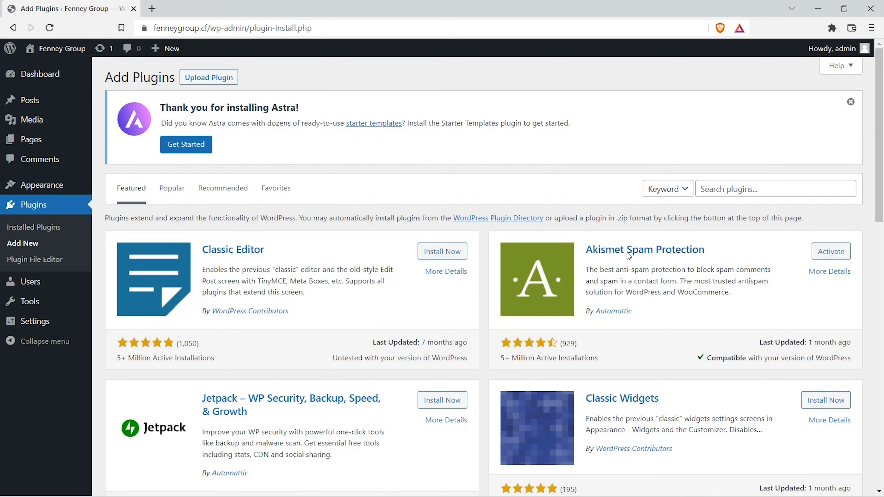
{"action": "left_click", "coordinate": [770, 193]}
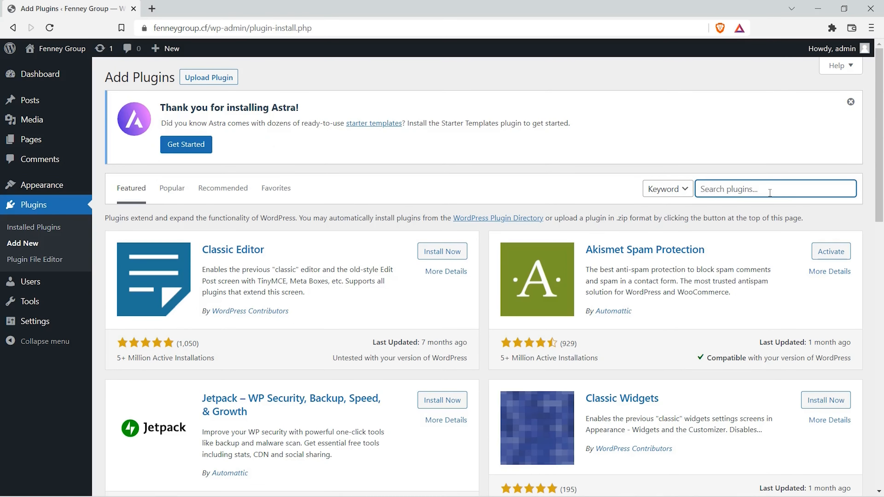
{"action": "type", "text": "elementor"}
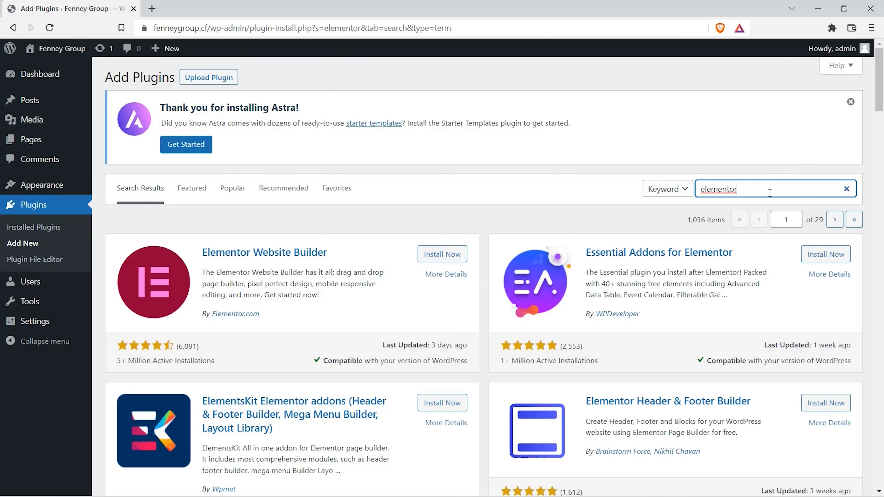
{"action": "left_click", "coordinate": [448, 257]}
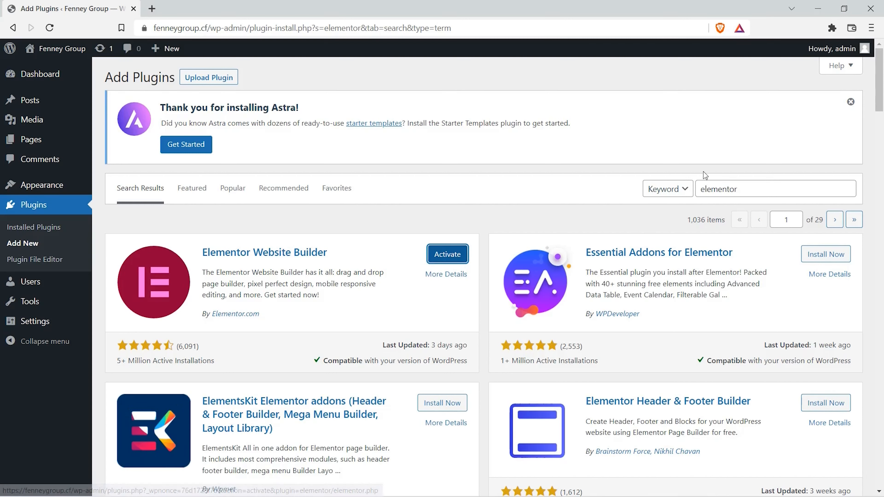
Step: Search the plugins for "starter", then install and activate Starter Templates by Brainstorm Force
{"action": "left_click_drag", "start_coordinate": [749, 188], "coordinate": [695, 190]}
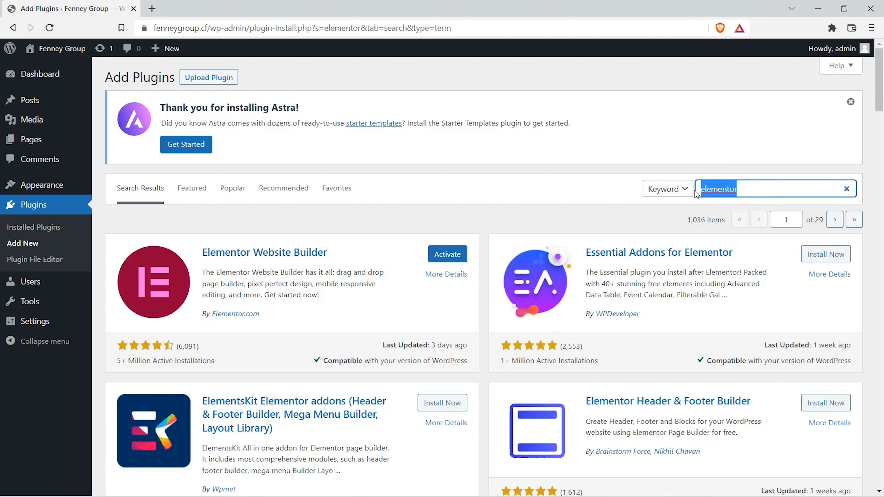
{"action": "type", "text": "starter"}
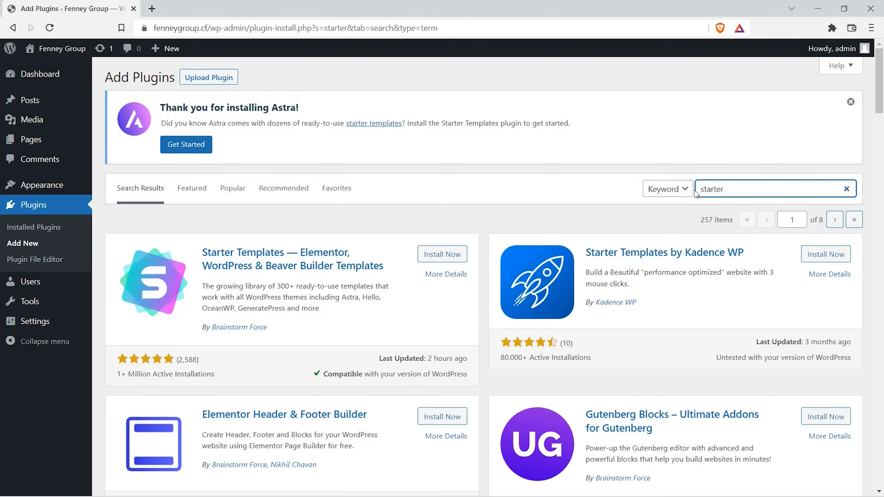
{"action": "left_click", "coordinate": [441, 258]}
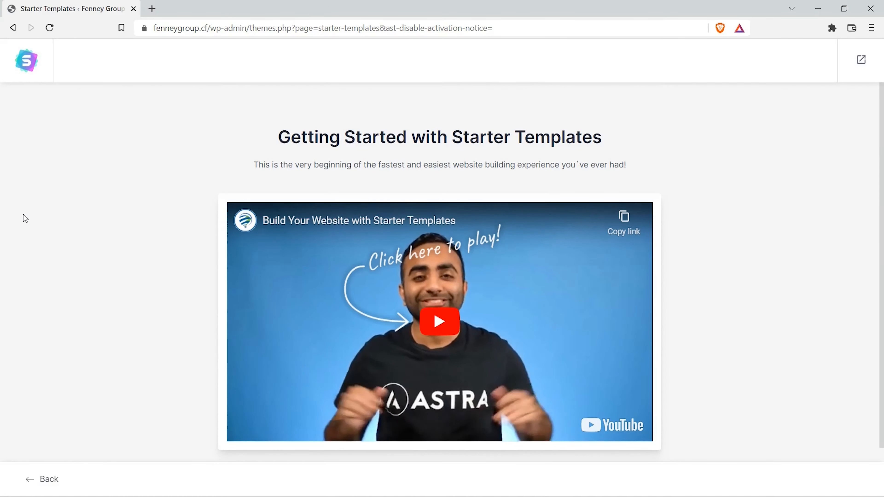
Step: Start building the website with Starter Templates and choose Elementor as the page builder
{"action": "scroll", "coordinate": [23, 214], "scroll_direction": "down", "scroll_amount": 1}
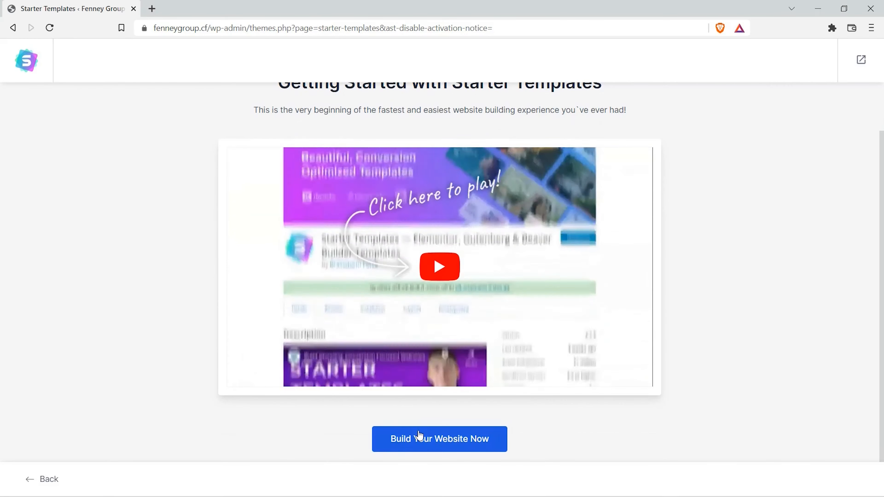
{"action": "left_click", "coordinate": [432, 443]}
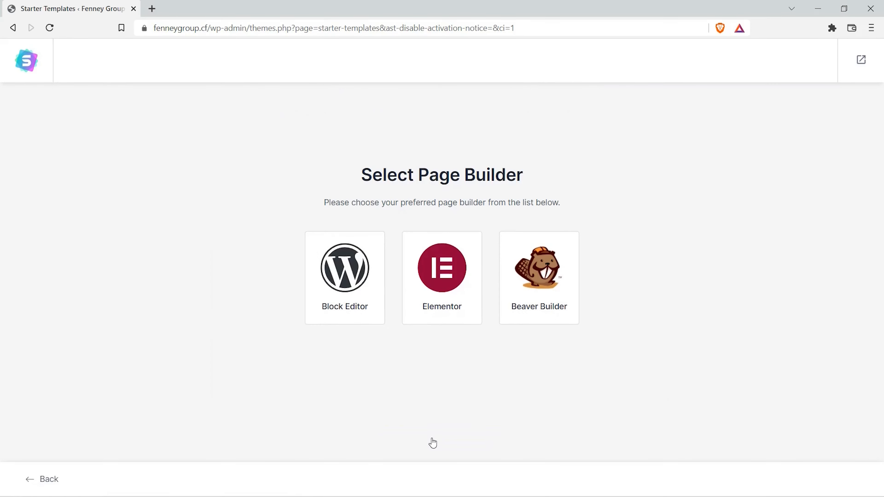
{"action": "left_click", "coordinate": [438, 290]}
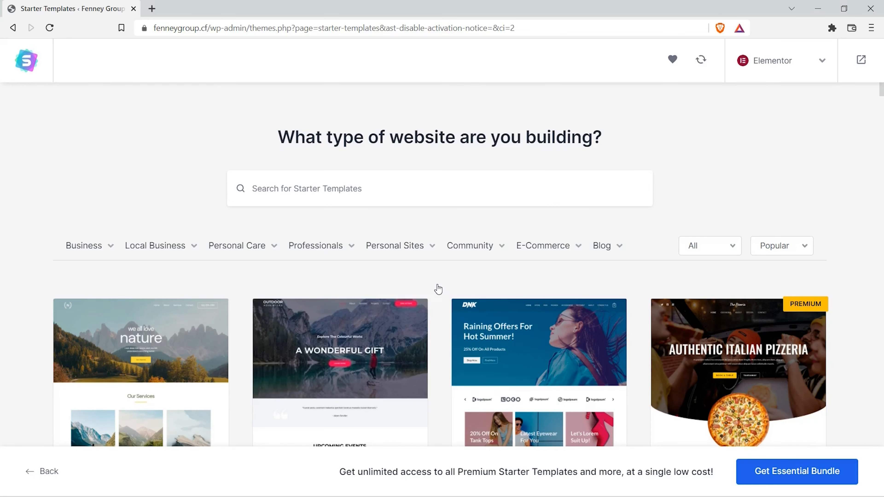
Step: Choose the Heating And A/C Technician starter template and skip the logo upload
{"action": "scroll", "coordinate": [438, 290], "scroll_direction": "down", "scroll_amount": 15}
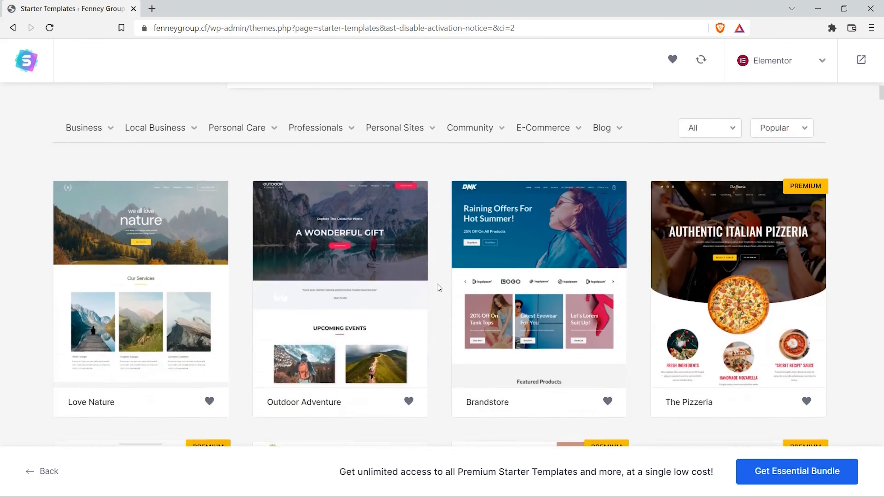
{"action": "scroll", "coordinate": [436, 284], "scroll_direction": "down", "scroll_amount": 12}
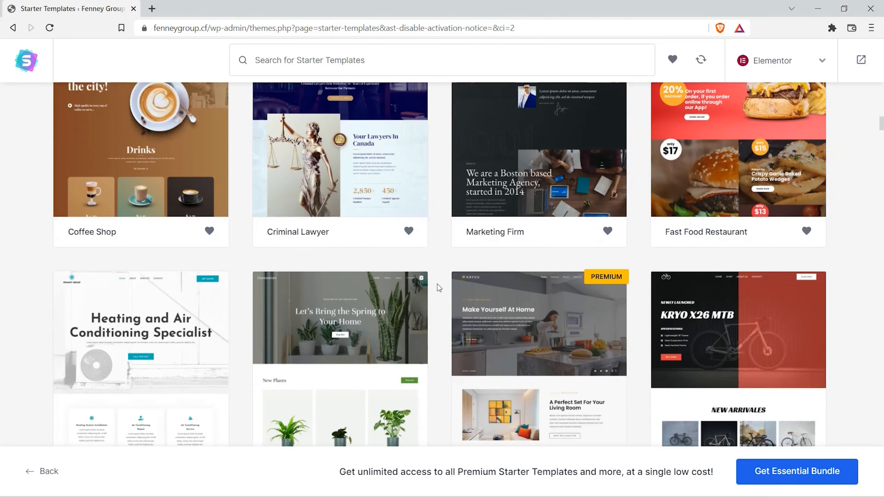
{"action": "scroll", "coordinate": [438, 284], "scroll_direction": "up", "scroll_amount": 5}
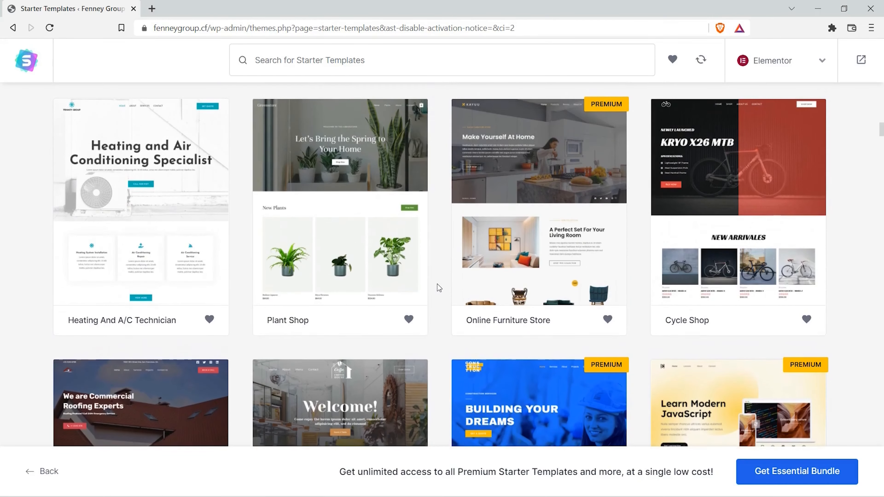
{"action": "left_click", "coordinate": [156, 240]}
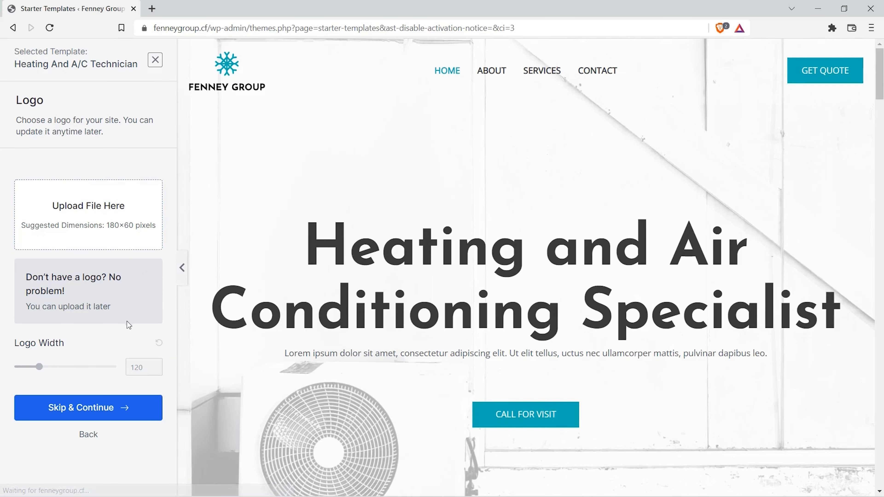
{"action": "left_click", "coordinate": [98, 409]}
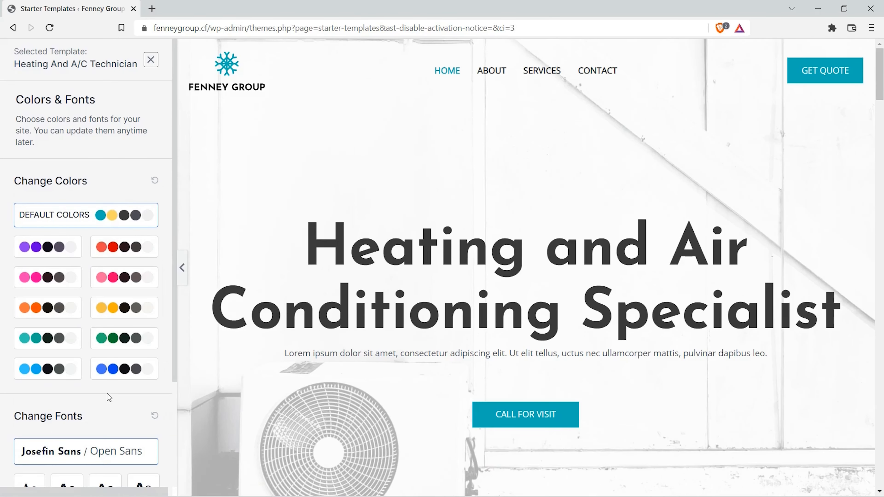
Step: Try the purple and the red color palettes on the template and return to the default colors
{"action": "left_click", "coordinate": [63, 252]}
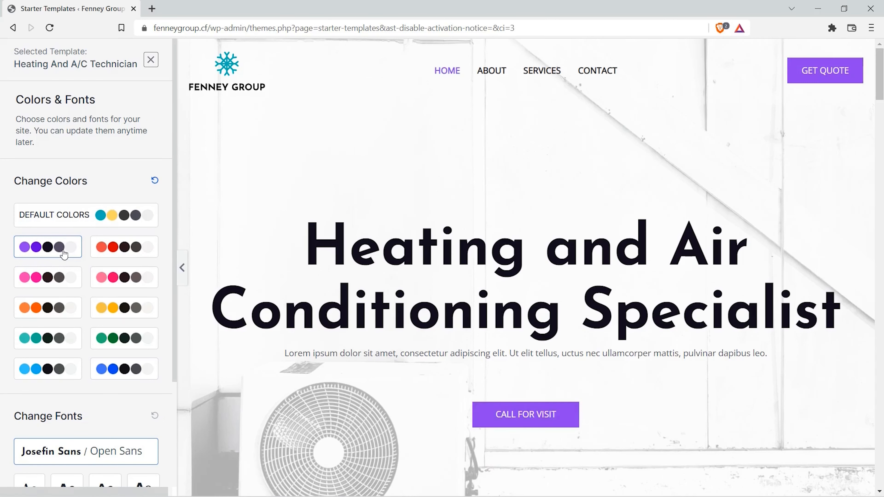
{"action": "left_click", "coordinate": [109, 255]}
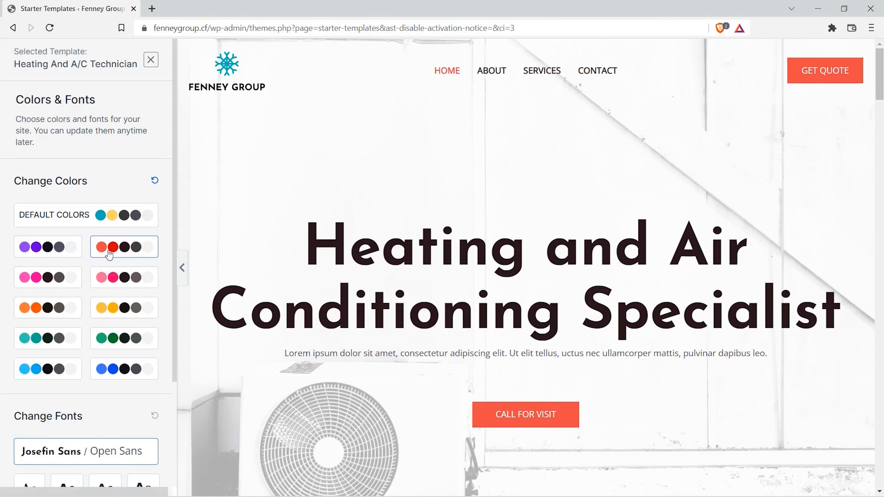
{"action": "left_click", "coordinate": [108, 255]}
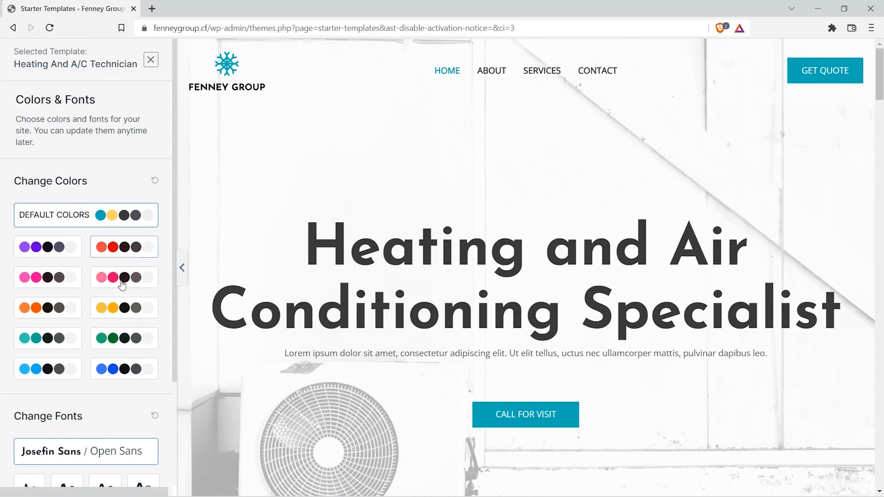
Step: Accept the default colors and fonts, and submit the website build with the personal details left blank and the import options checked
{"action": "scroll", "coordinate": [121, 285], "scroll_direction": "down", "scroll_amount": 4}
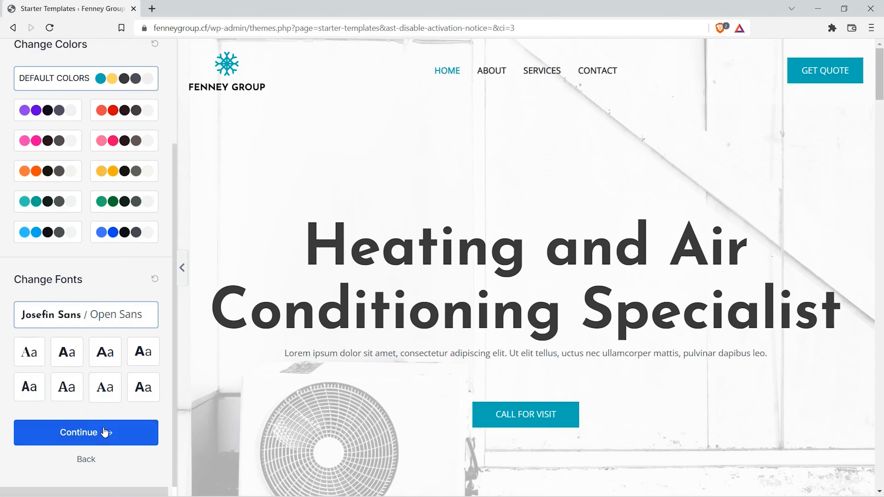
{"action": "left_click", "coordinate": [101, 434]}
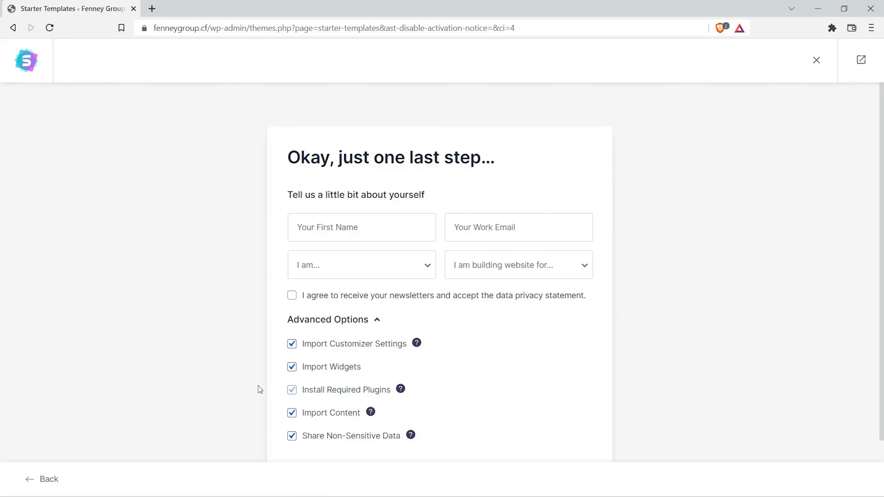
{"action": "scroll", "coordinate": [258, 385], "scroll_direction": "down", "scroll_amount": 2}
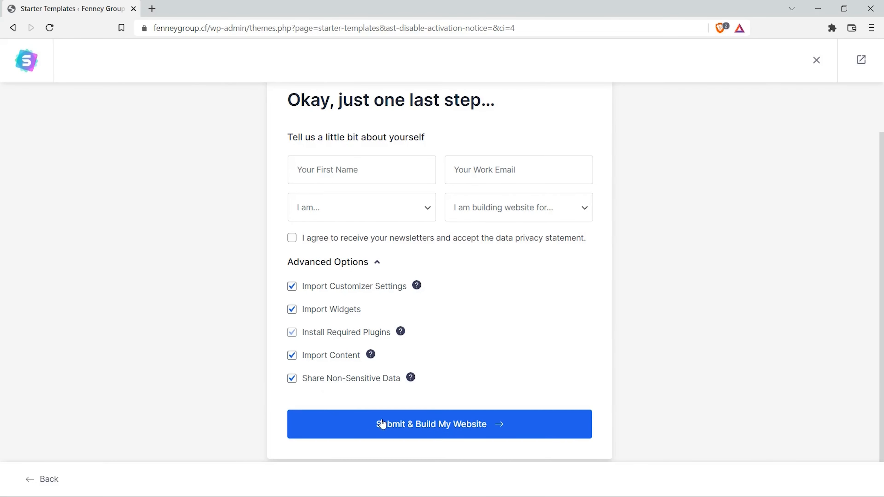
{"action": "left_click", "coordinate": [440, 432]}
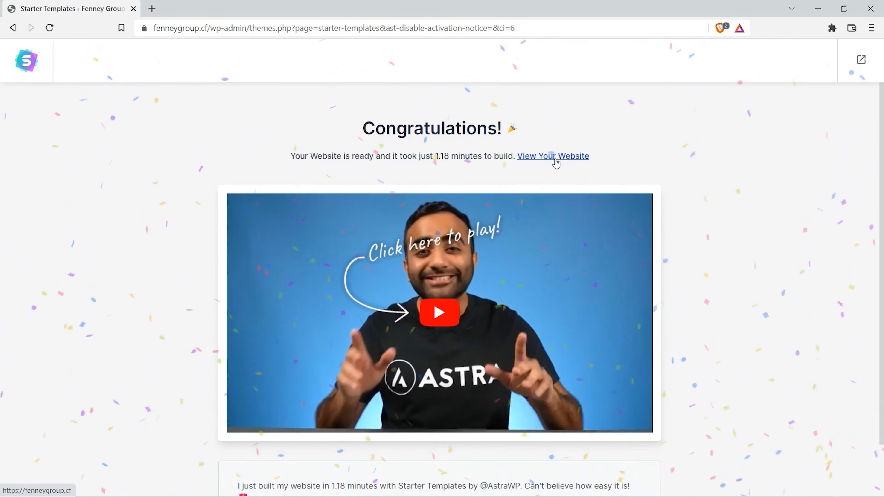
Step: View the newly built website and open the list of all its pages in the WordPress dashboard
{"action": "left_click", "coordinate": [555, 161]}
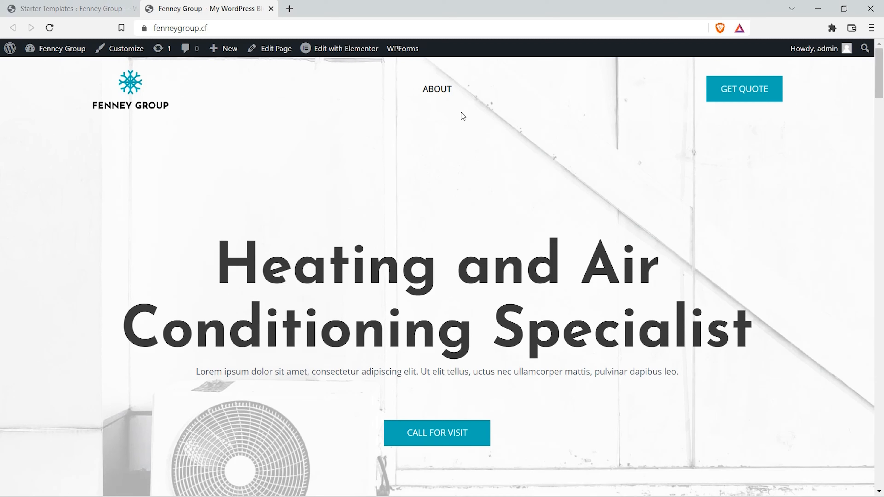
{"action": "mouse_move", "coordinate": [38, 49]}
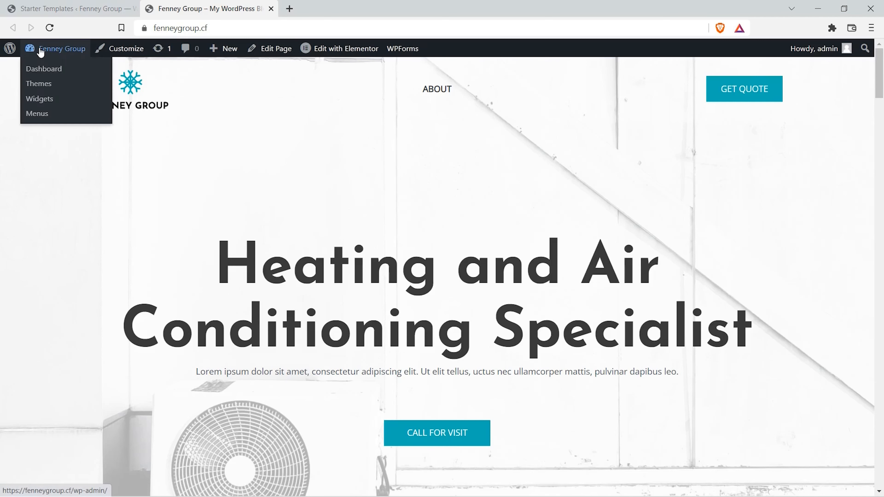
{"action": "left_click", "coordinate": [43, 75]}
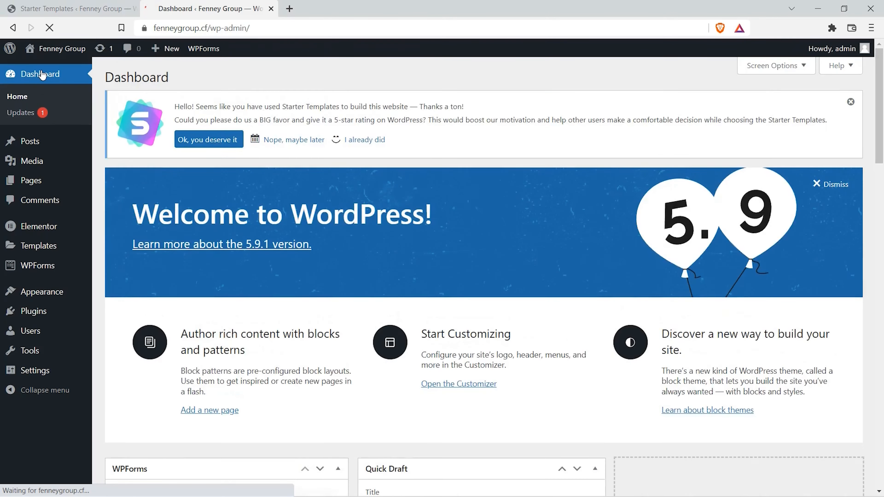
{"action": "mouse_move", "coordinate": [34, 190]}
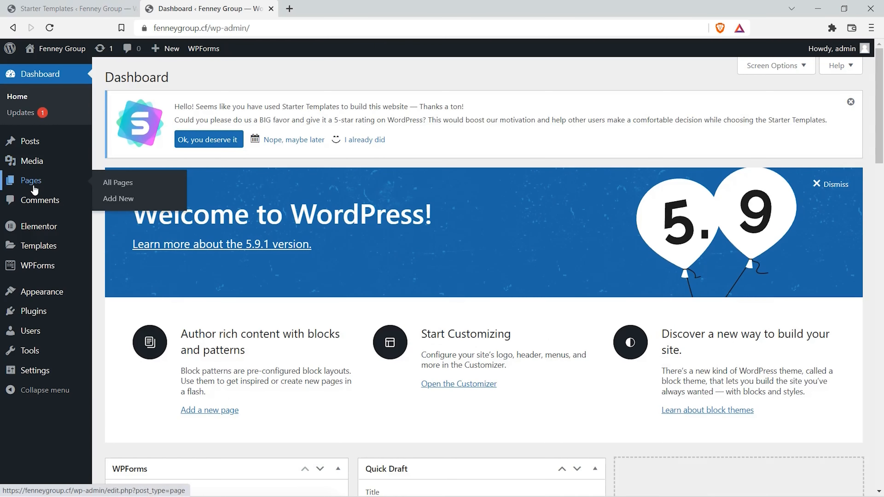
{"action": "left_click", "coordinate": [117, 184]}
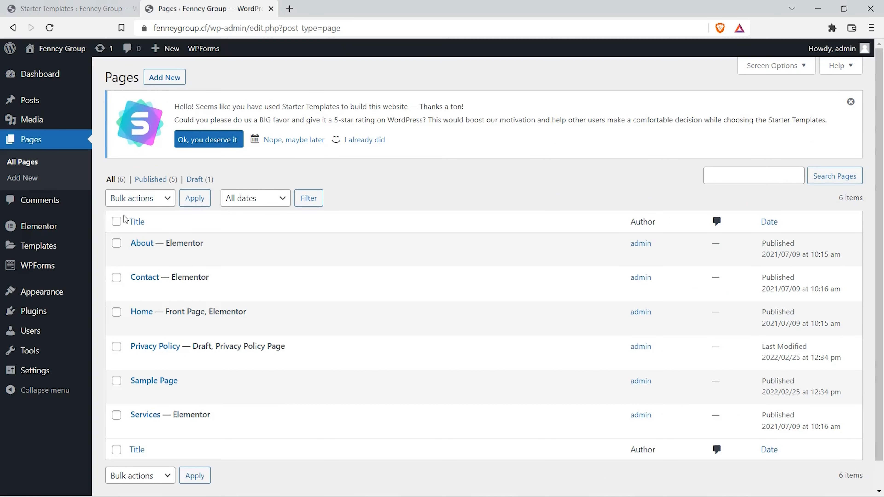
{"action": "mouse_move", "coordinate": [117, 234]}
Step: Open the Menus page and load Main menu (Primary Menu, Off-Canvas Menu) for editing
{"action": "mouse_move", "coordinate": [56, 291]}
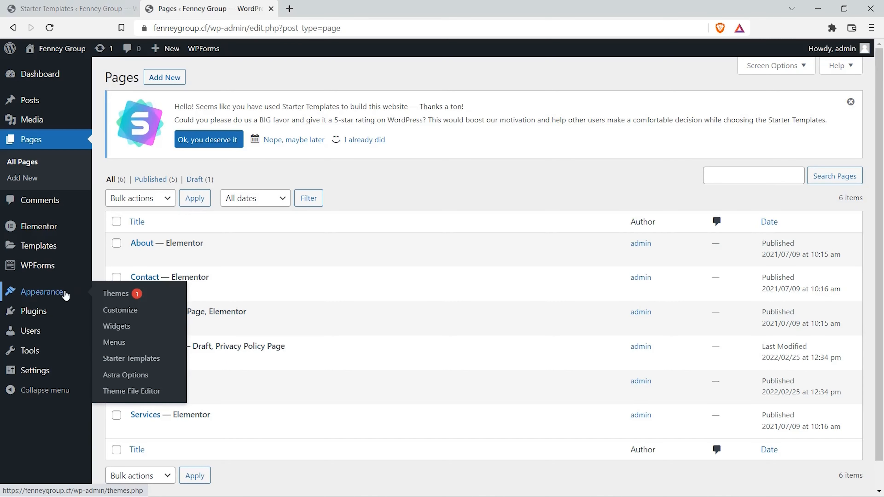
{"action": "left_click", "coordinate": [119, 343]}
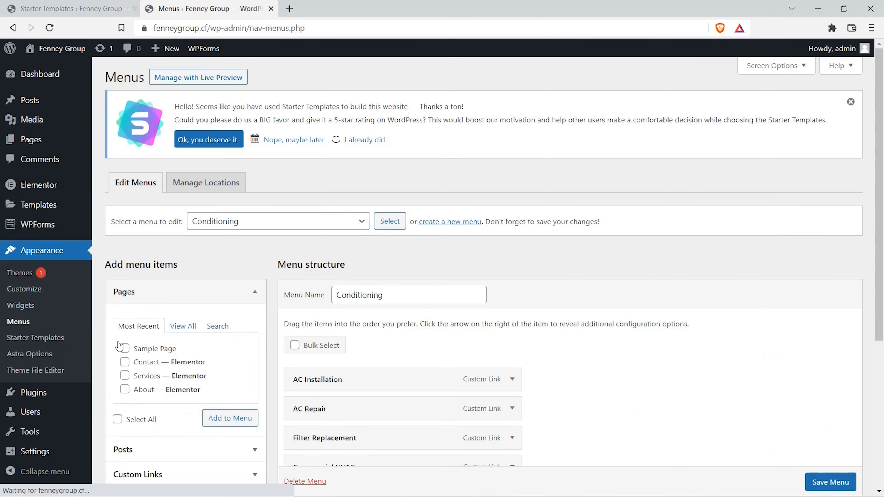
{"action": "left_click", "coordinate": [330, 225]}
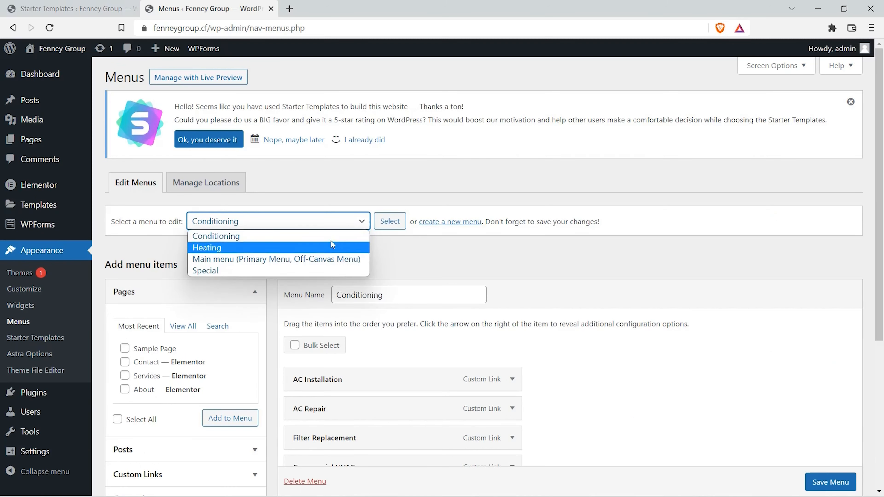
{"action": "left_click", "coordinate": [323, 263]}
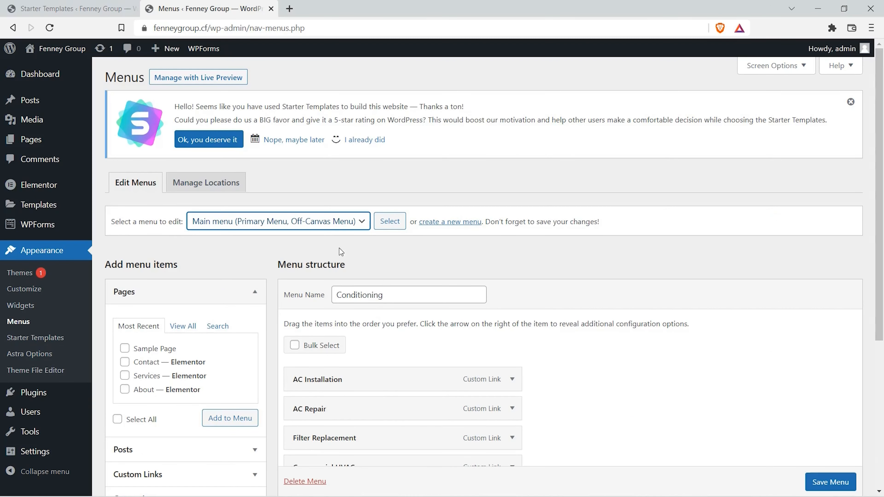
{"action": "left_click", "coordinate": [389, 223]}
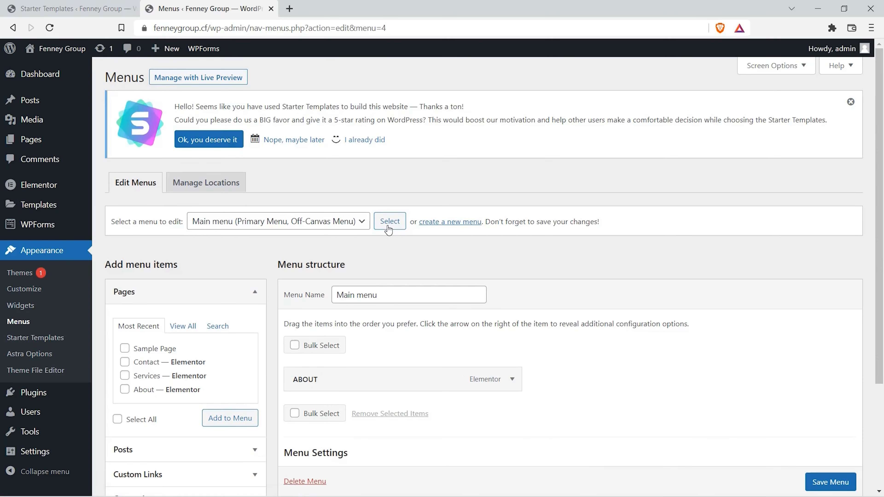
Step: Remove the ABOUT item from the Main menu structure
{"action": "scroll", "coordinate": [389, 230], "scroll_direction": "down", "scroll_amount": 3}
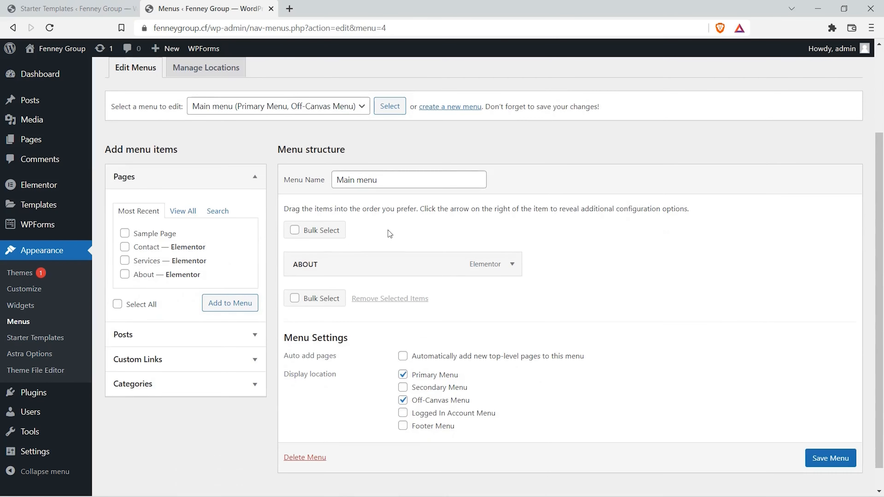
{"action": "left_click", "coordinate": [508, 268]}
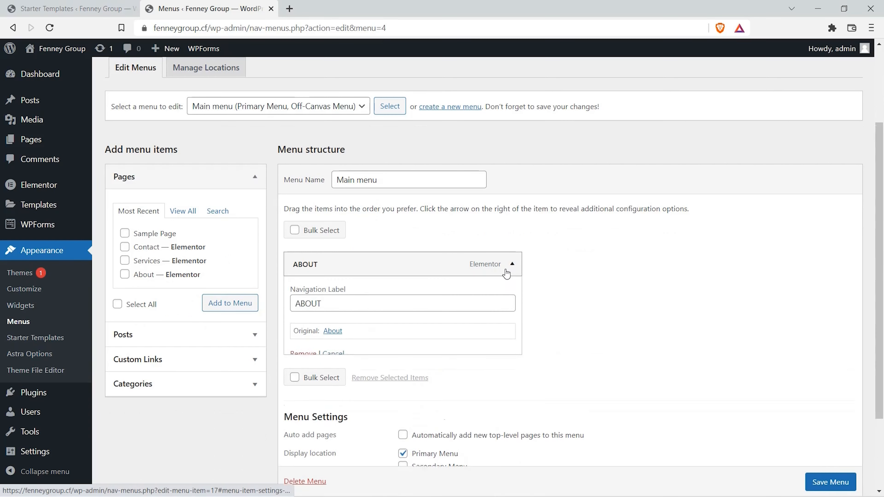
{"action": "left_click", "coordinate": [303, 355]}
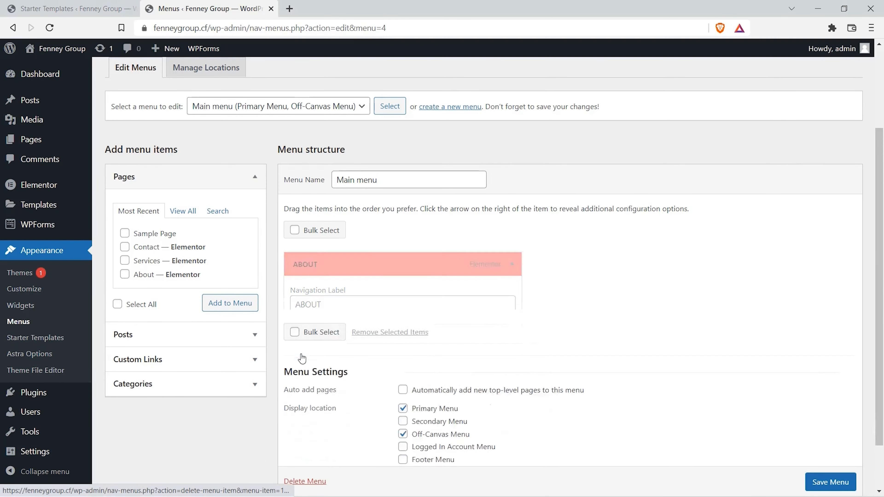
Step: Add the Home, About, Contact and Services pages to the Main menu and save the menu
{"action": "left_click", "coordinate": [181, 216]}
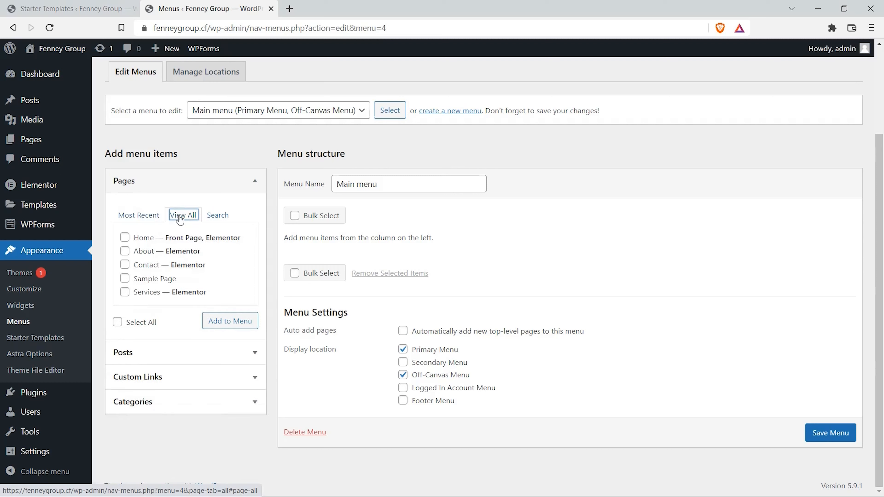
{"action": "left_click", "coordinate": [124, 238]}
{"action": "left_click", "coordinate": [125, 251]}
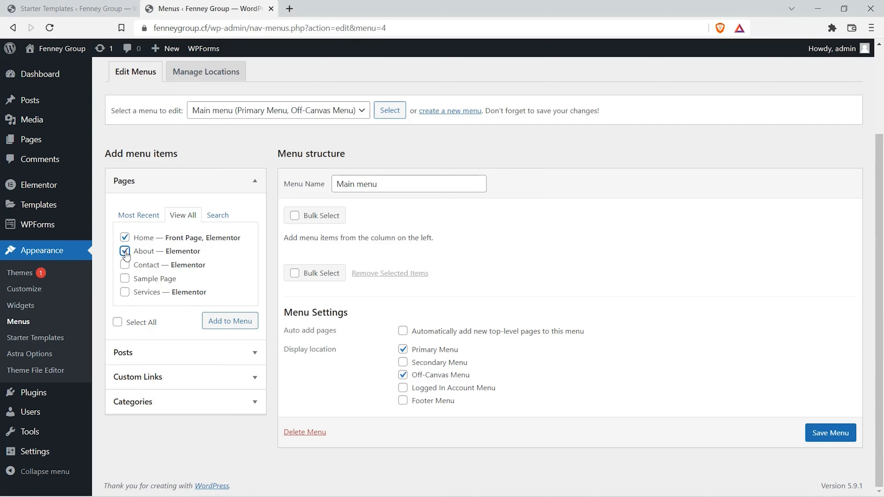
{"action": "left_click", "coordinate": [125, 265]}
{"action": "left_click", "coordinate": [124, 292]}
{"action": "left_click", "coordinate": [230, 322]}
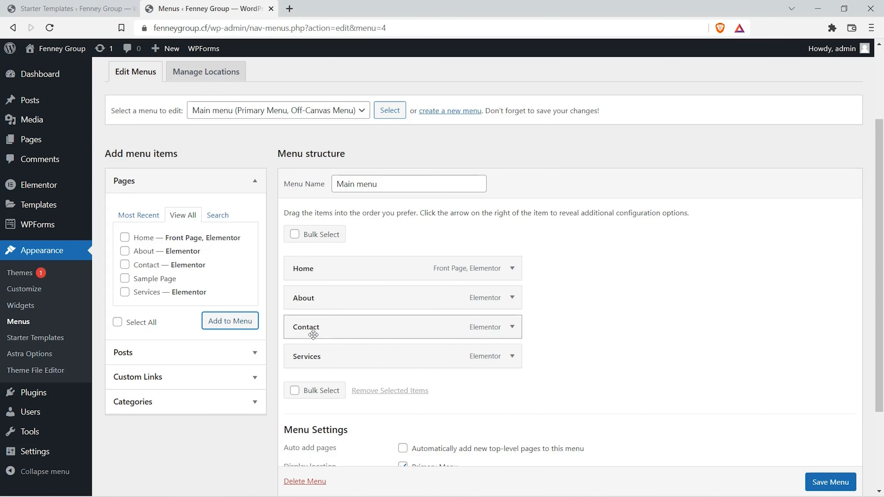
{"action": "scroll", "coordinate": [654, 392], "scroll_direction": "down", "scroll_amount": 2}
{"action": "scroll", "coordinate": [651, 392], "scroll_direction": "down", "scroll_amount": 1}
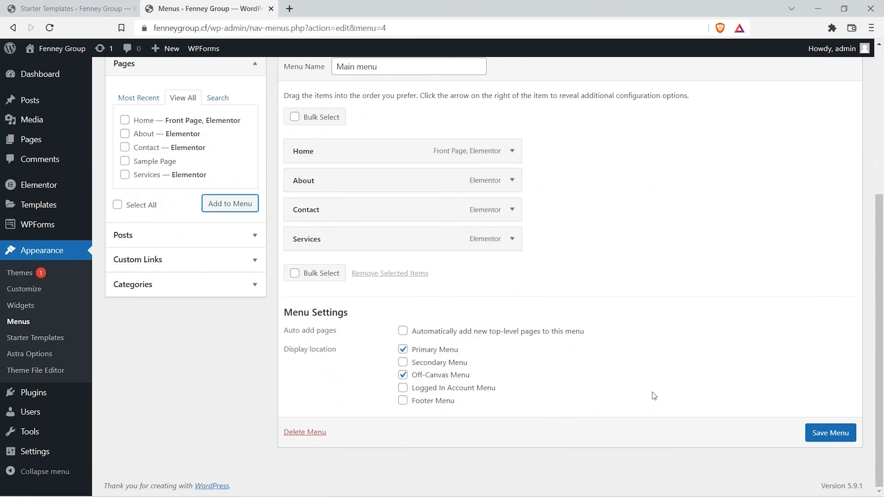
{"action": "left_click", "coordinate": [836, 436]}
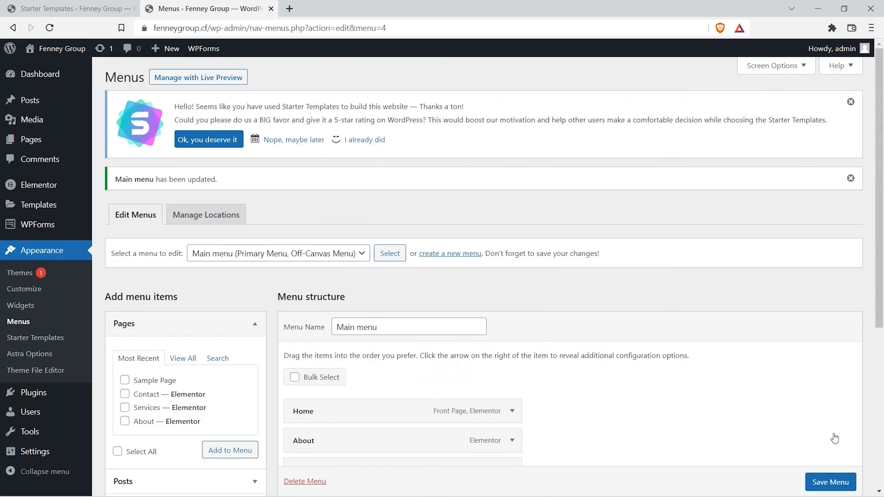
Step: Move the Contact item below Services in the Main menu structure and save the menu
{"action": "scroll", "coordinate": [625, 406], "scroll_direction": "down", "scroll_amount": 3}
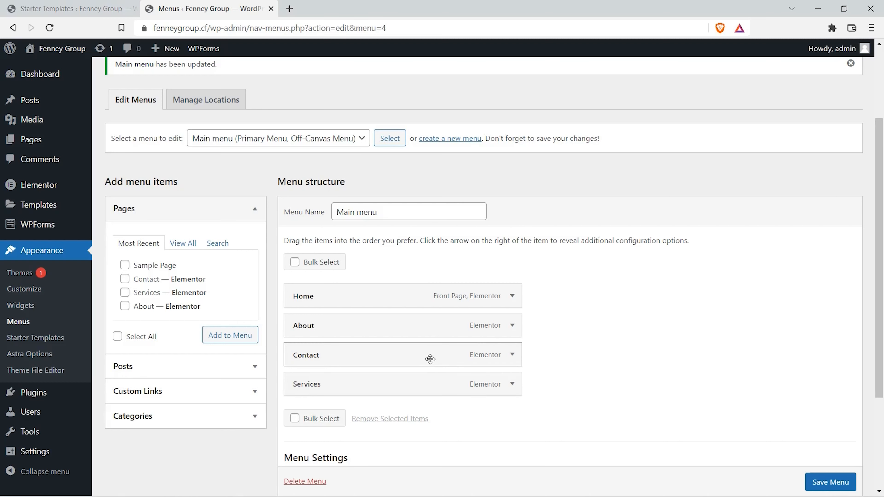
{"action": "left_click_drag", "start_coordinate": [430, 359], "coordinate": [427, 388]}
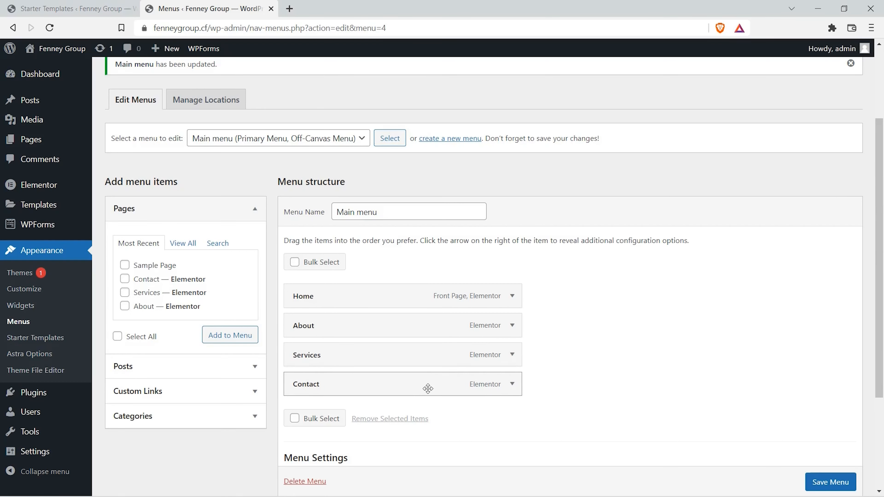
{"action": "left_click", "coordinate": [830, 482]}
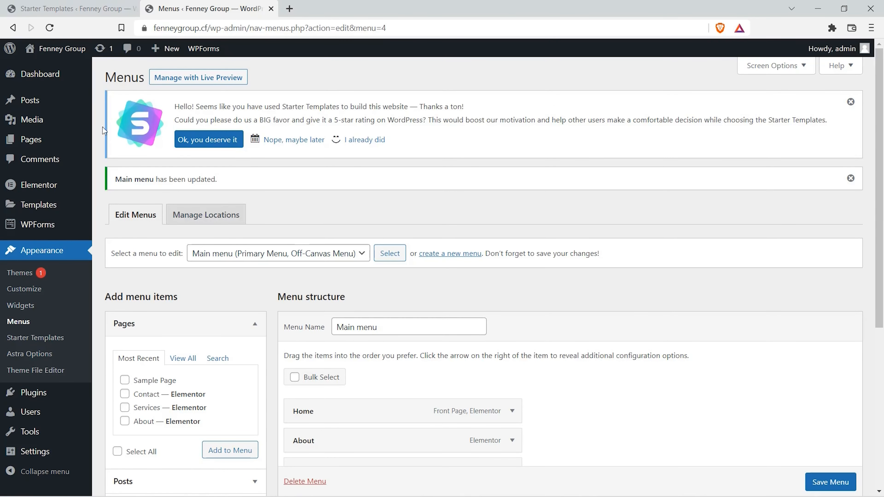
Step: Open the live Fenney Group site in a new browser tab and view its header menu
{"action": "mouse_move", "coordinate": [63, 53]}
{"action": "right_click", "coordinate": [42, 72]}
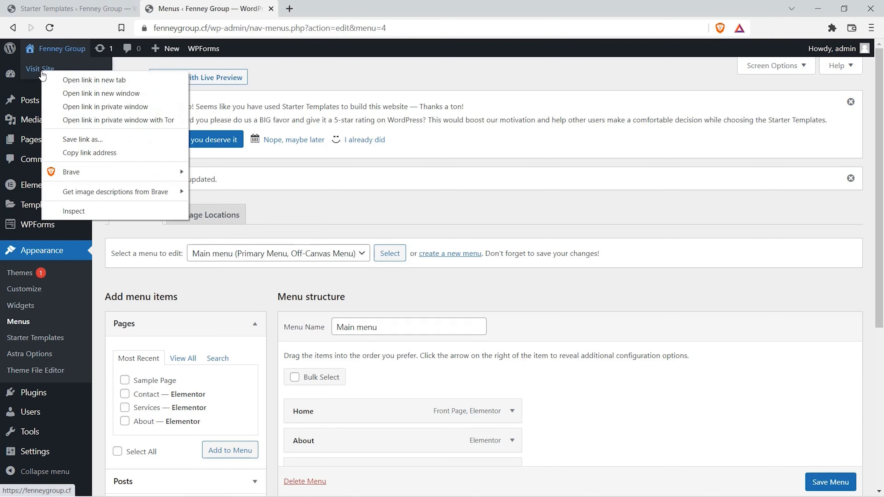
{"action": "left_click", "coordinate": [67, 78]}
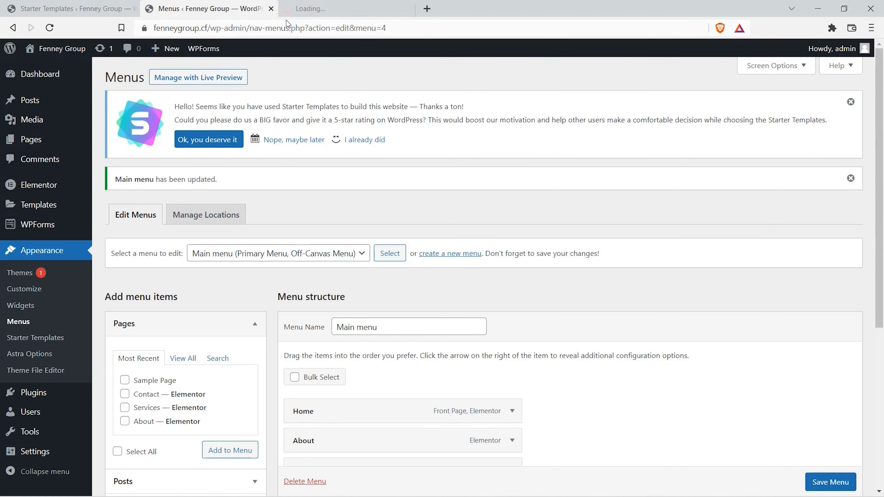
{"action": "left_click", "coordinate": [292, 10]}
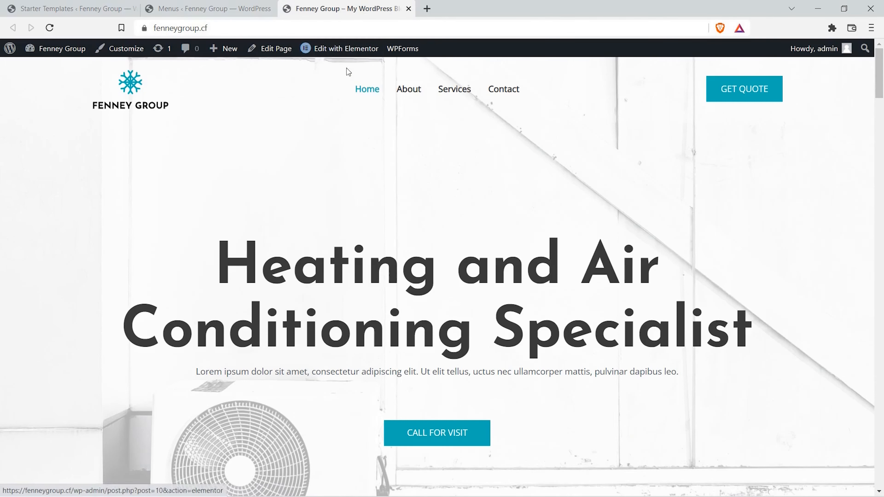